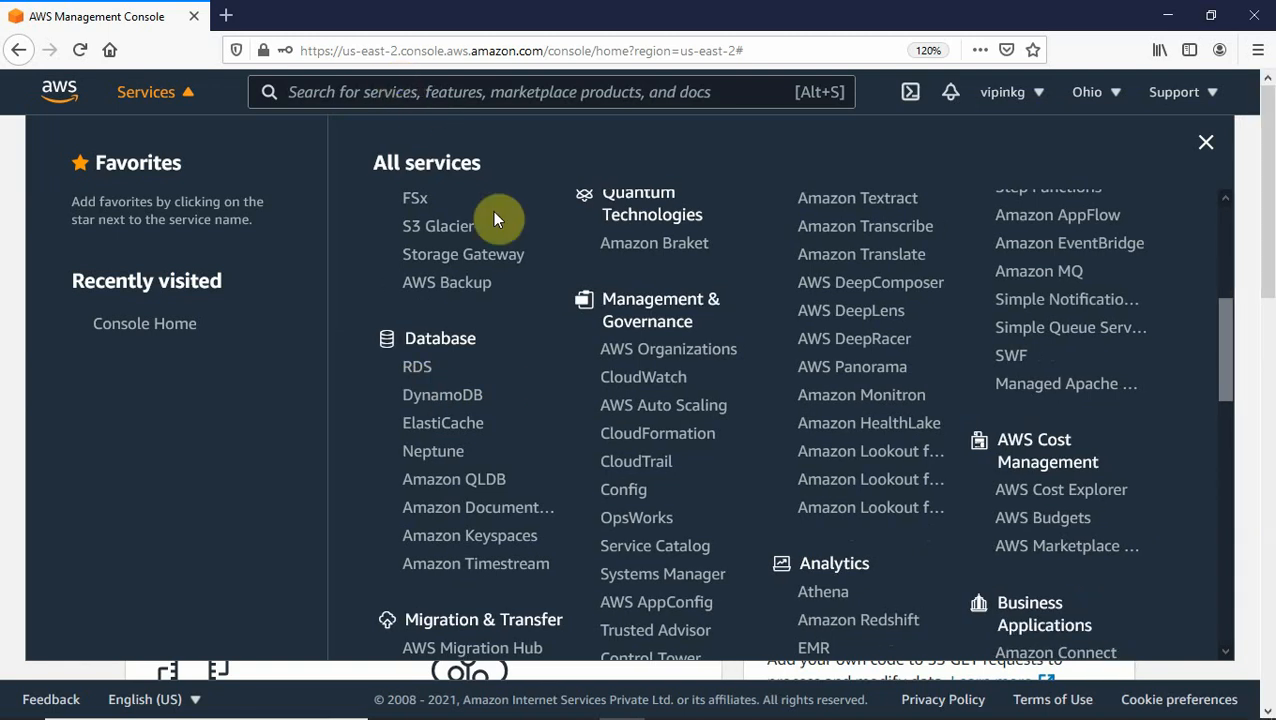
Open the Amazon RDS dashboard and scroll through its Ohio resource summary.
left_click(419, 376)
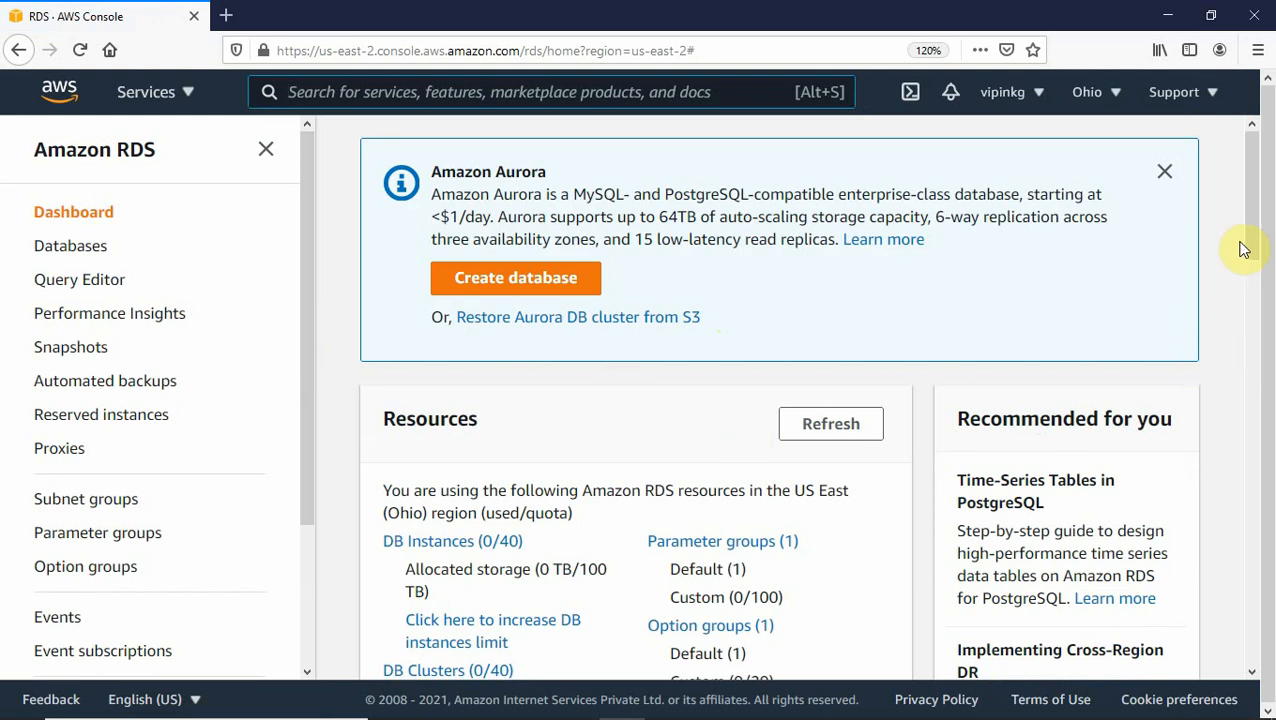
left_click_drag(1252, 240, 1253, 292)
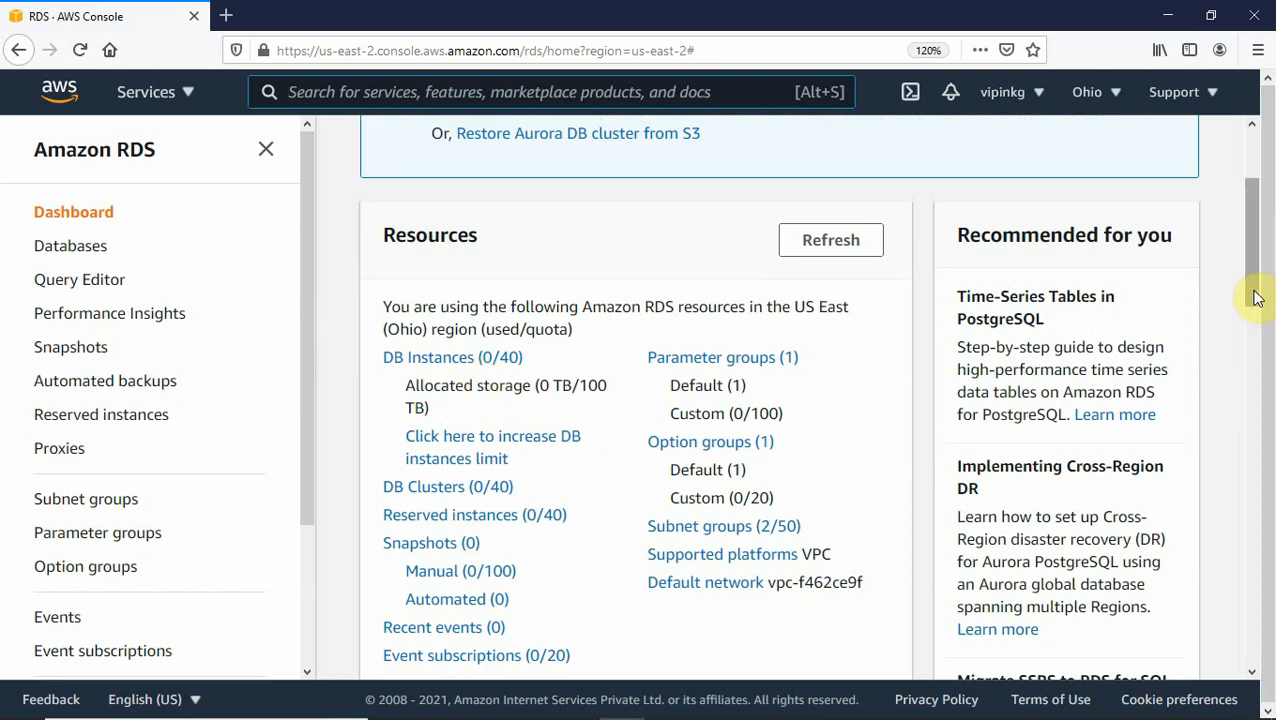
scroll(1255, 290, "up", 3)
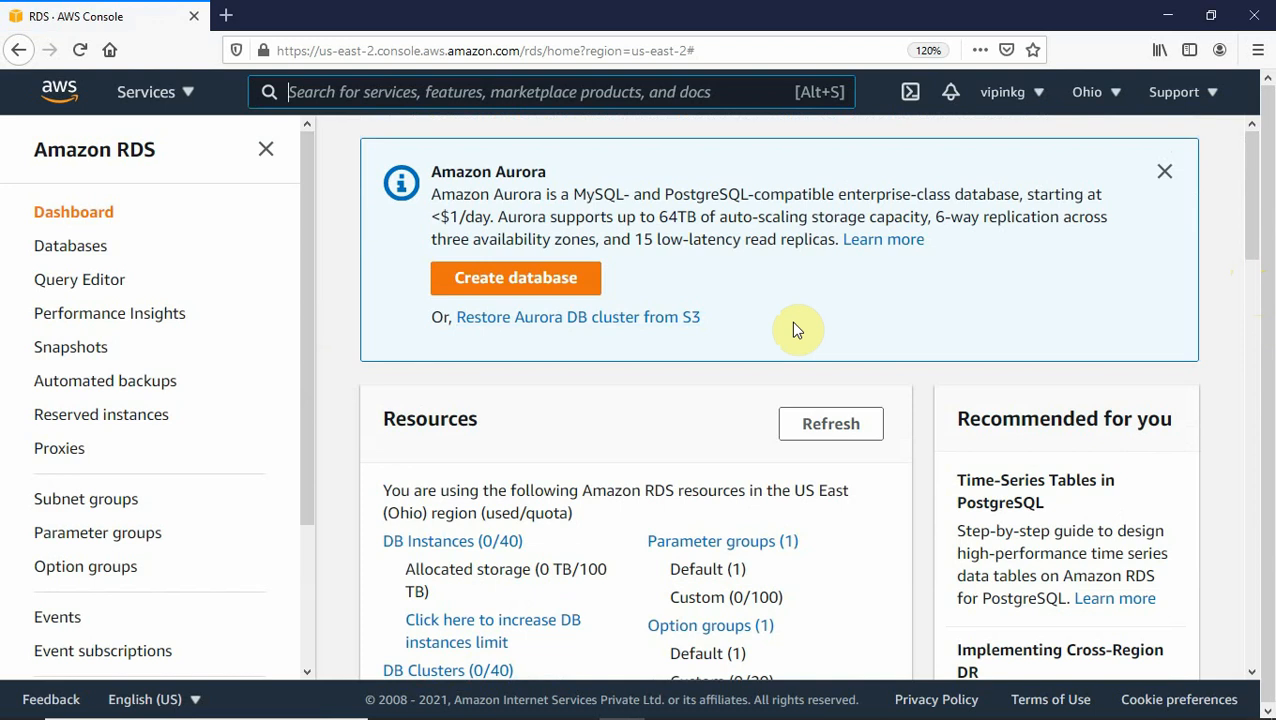
left_click(759, 701)
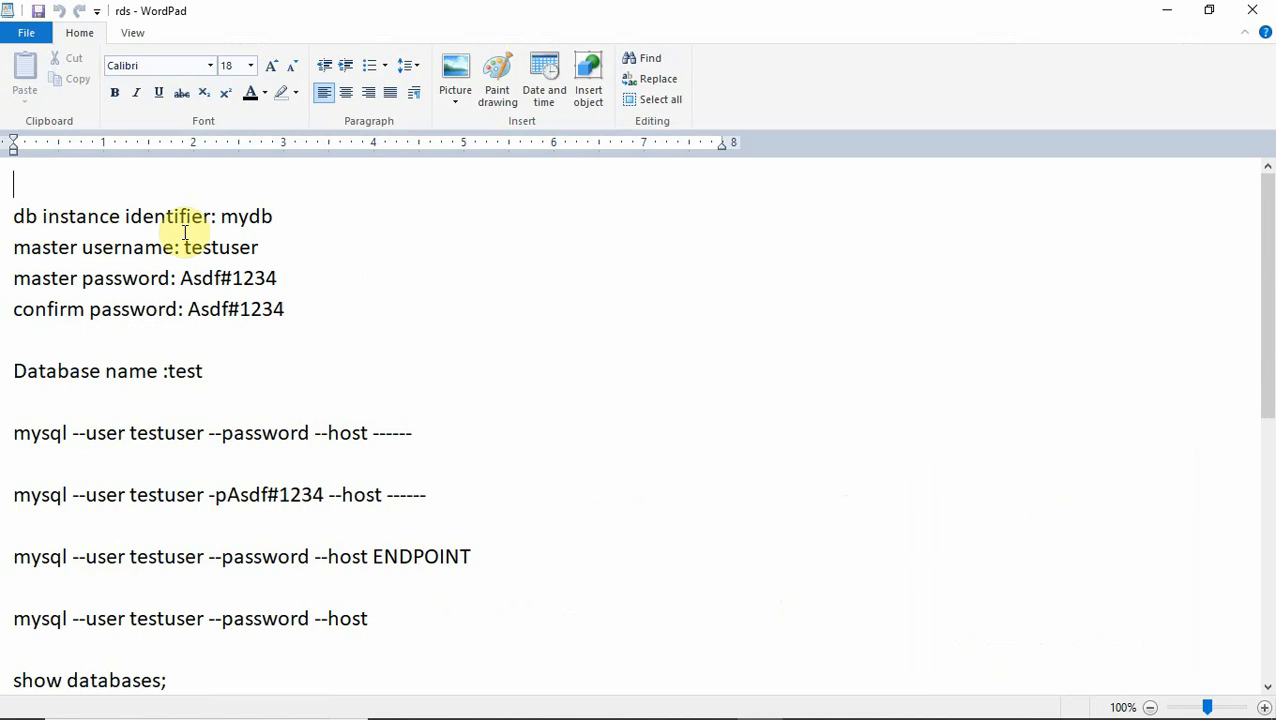
double_click(241, 215)
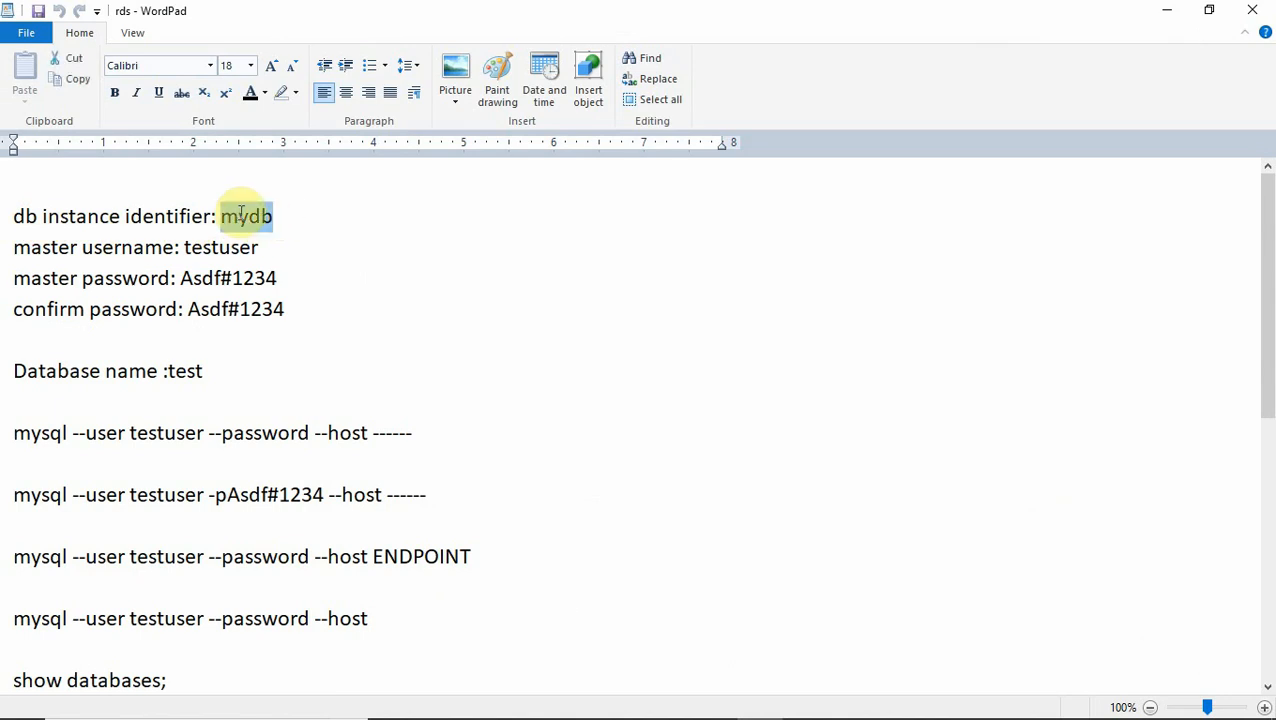
left_click(421, 243)
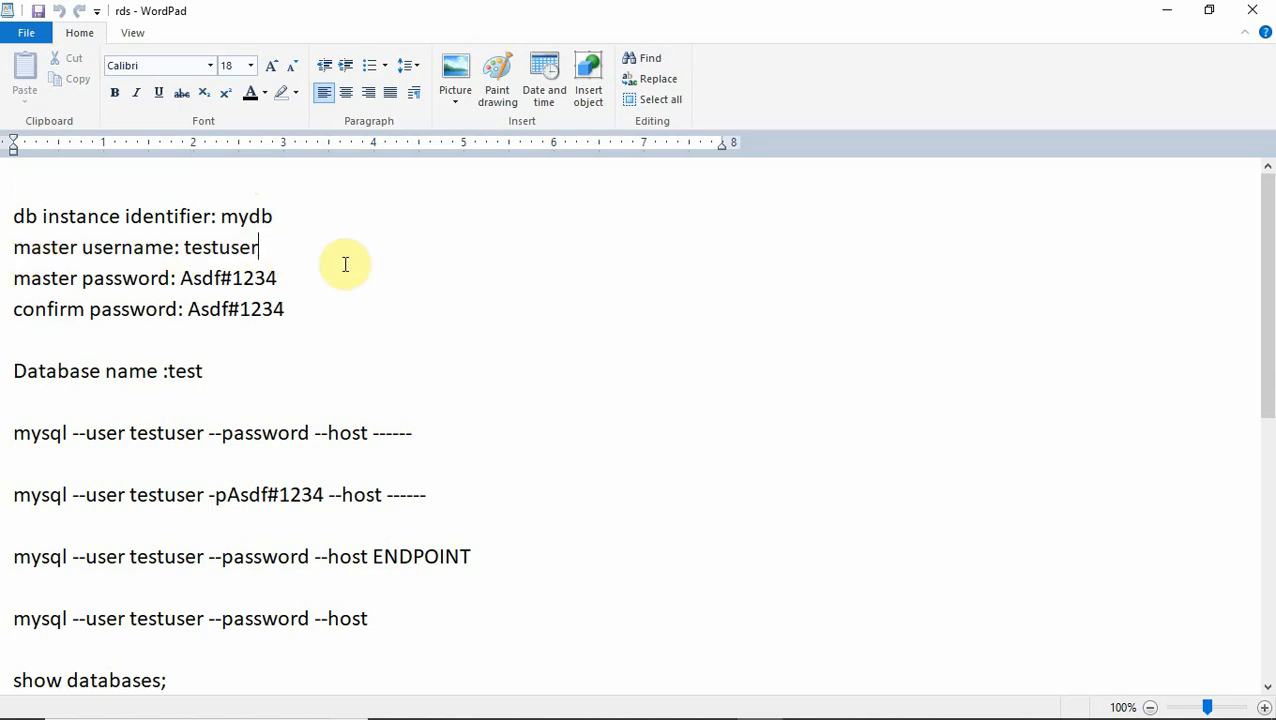
left_click_drag(183, 280, 277, 278)
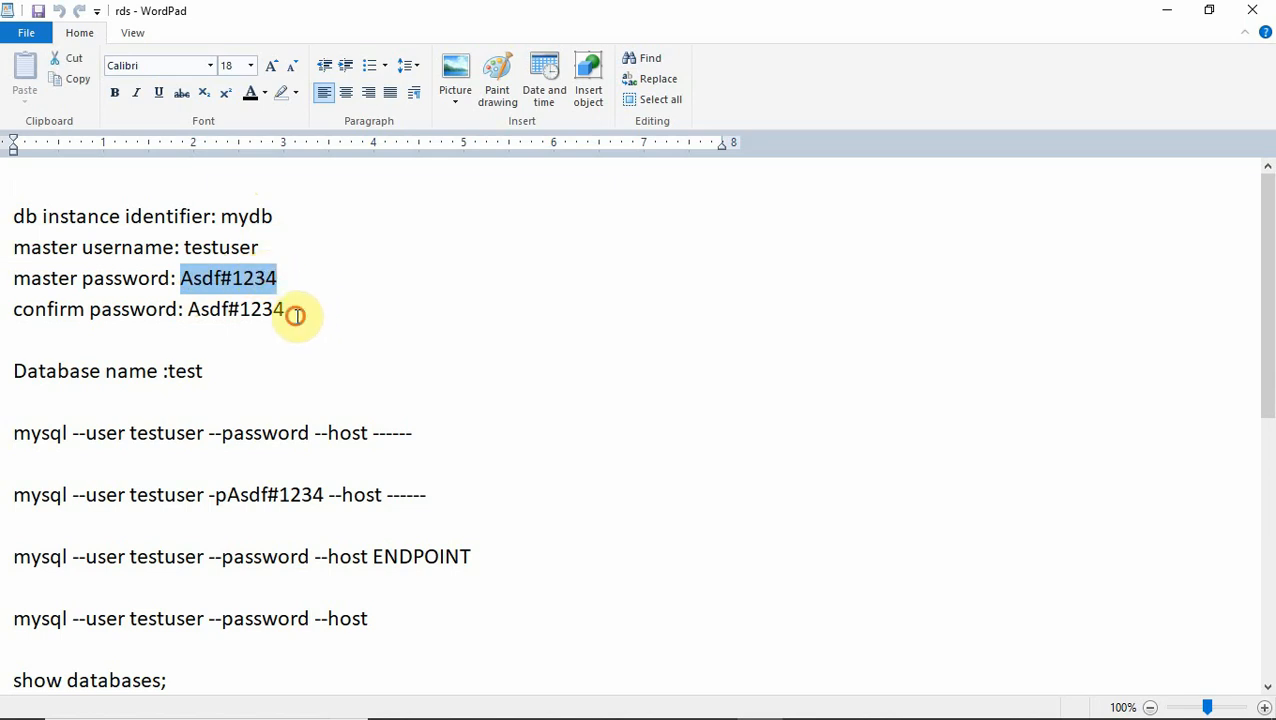
left_click(297, 316)
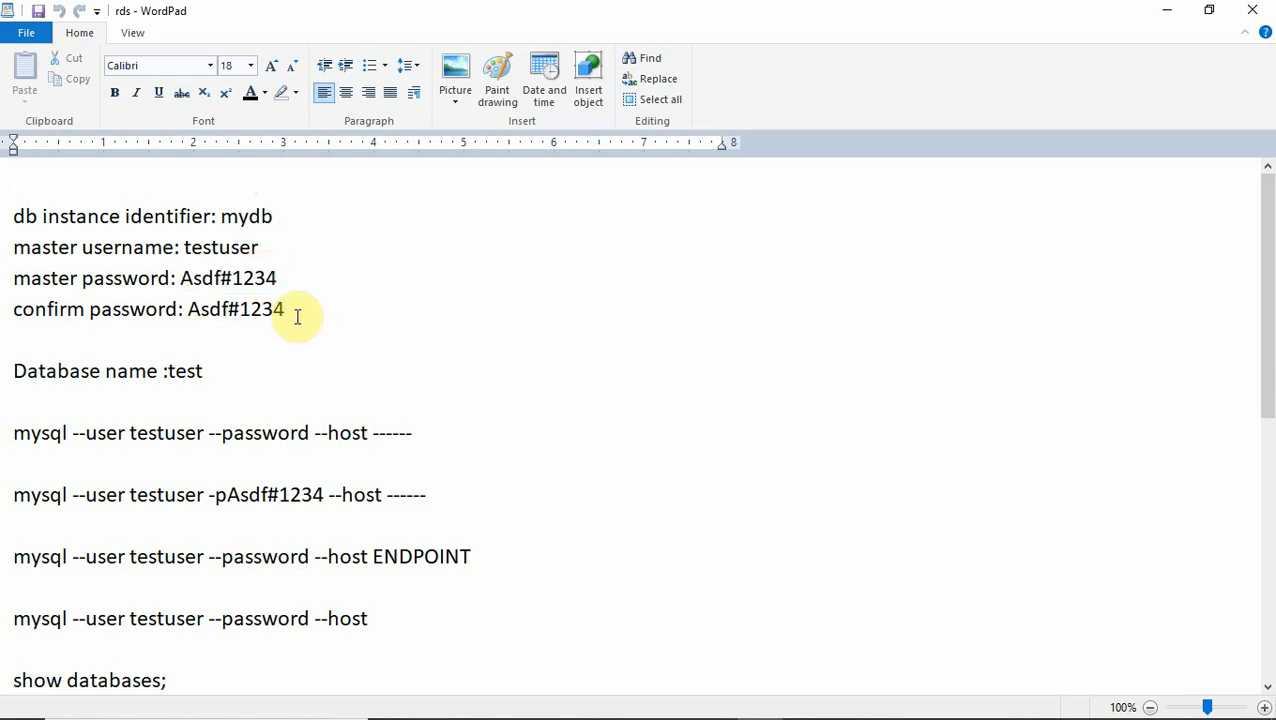
left_click(308, 338)
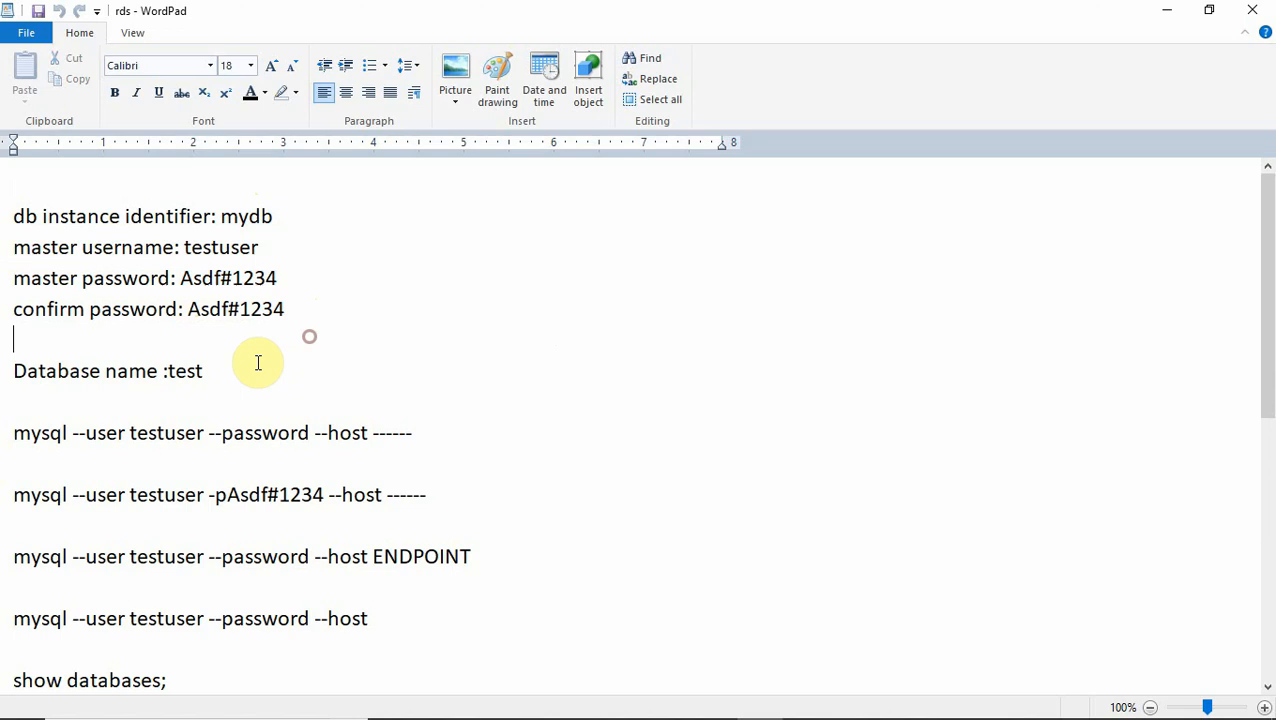
double_click(185, 372)
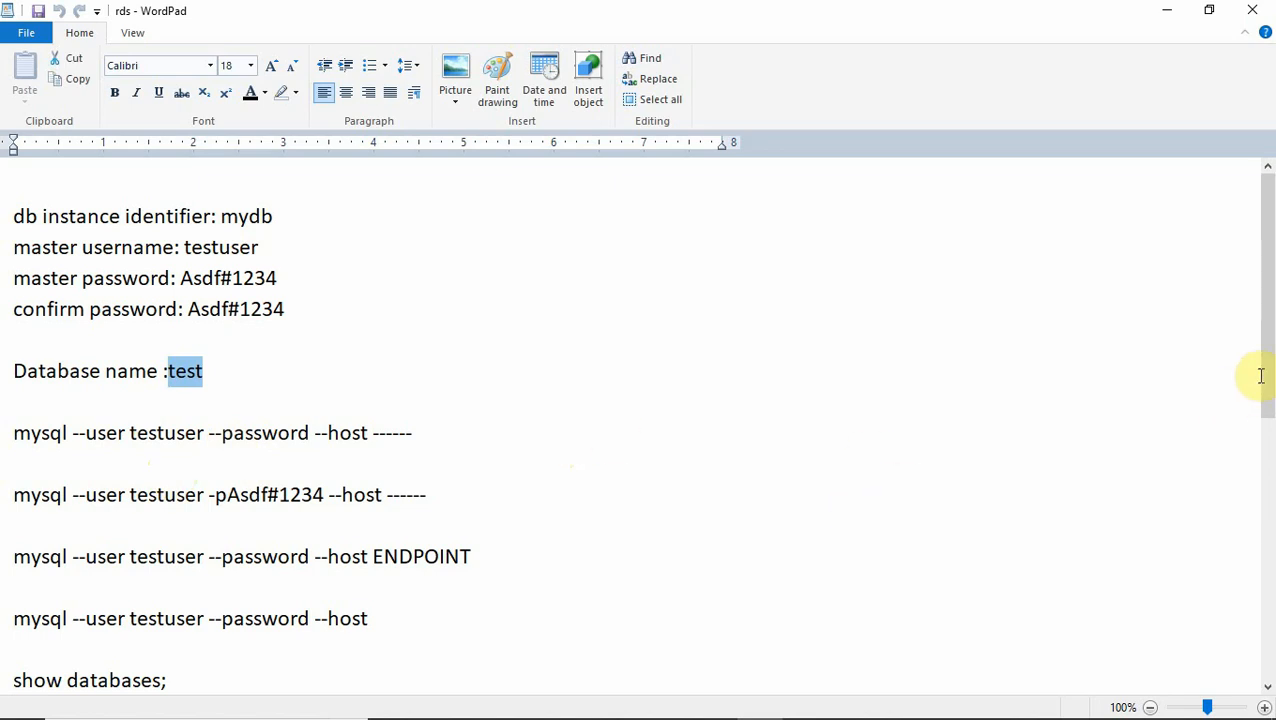
left_click_drag(1268, 372, 1215, 374)
left_click(891, 360)
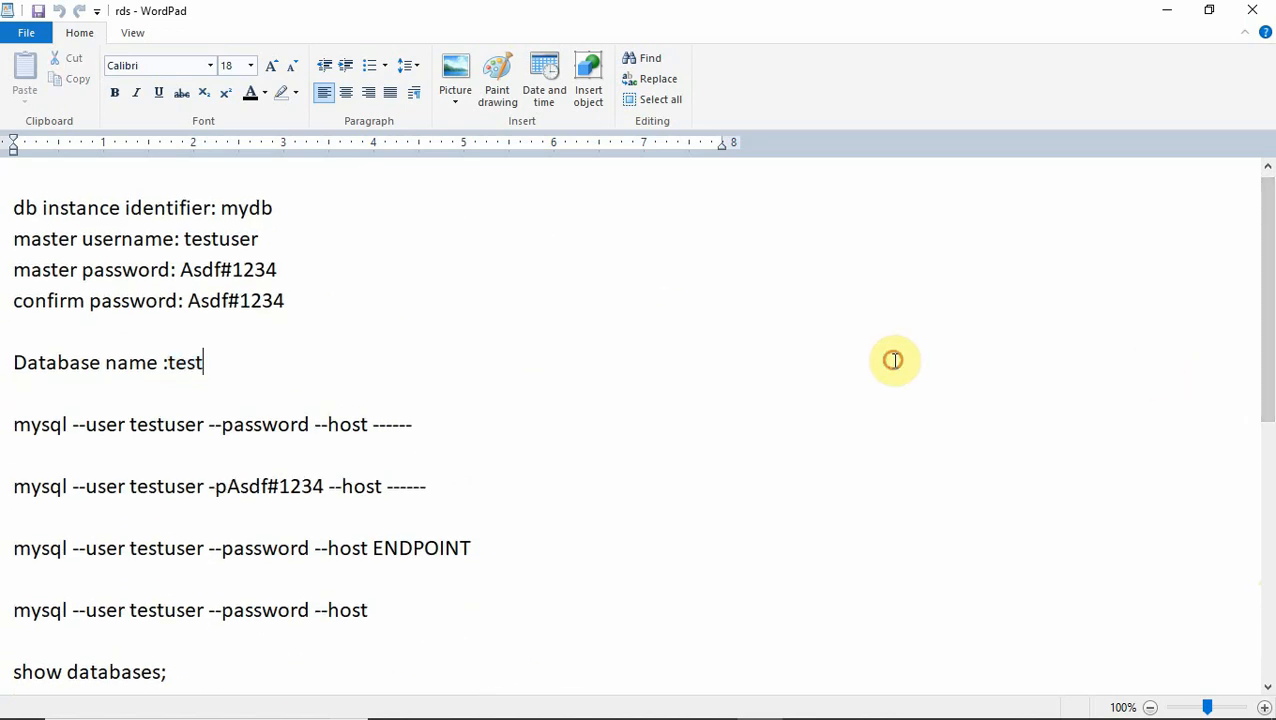
left_click(1166, 11)
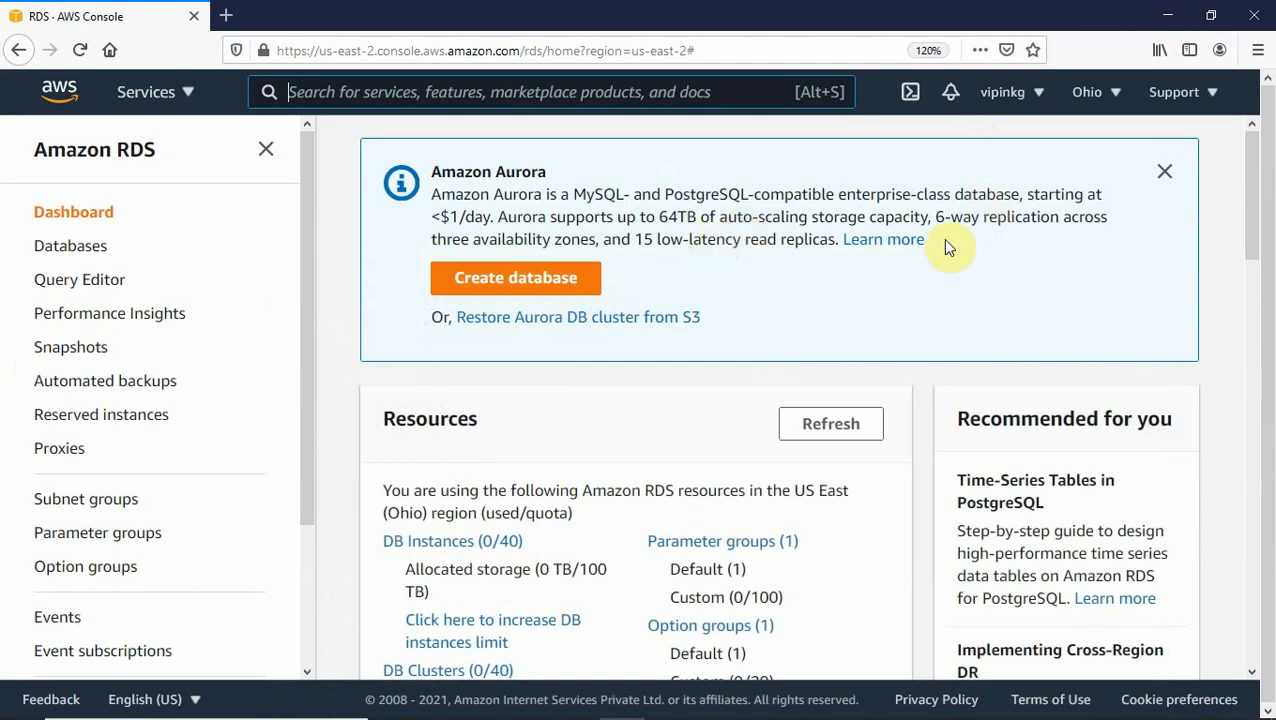
Start a new database with Create database and scroll down to Engine options.
left_click(513, 280)
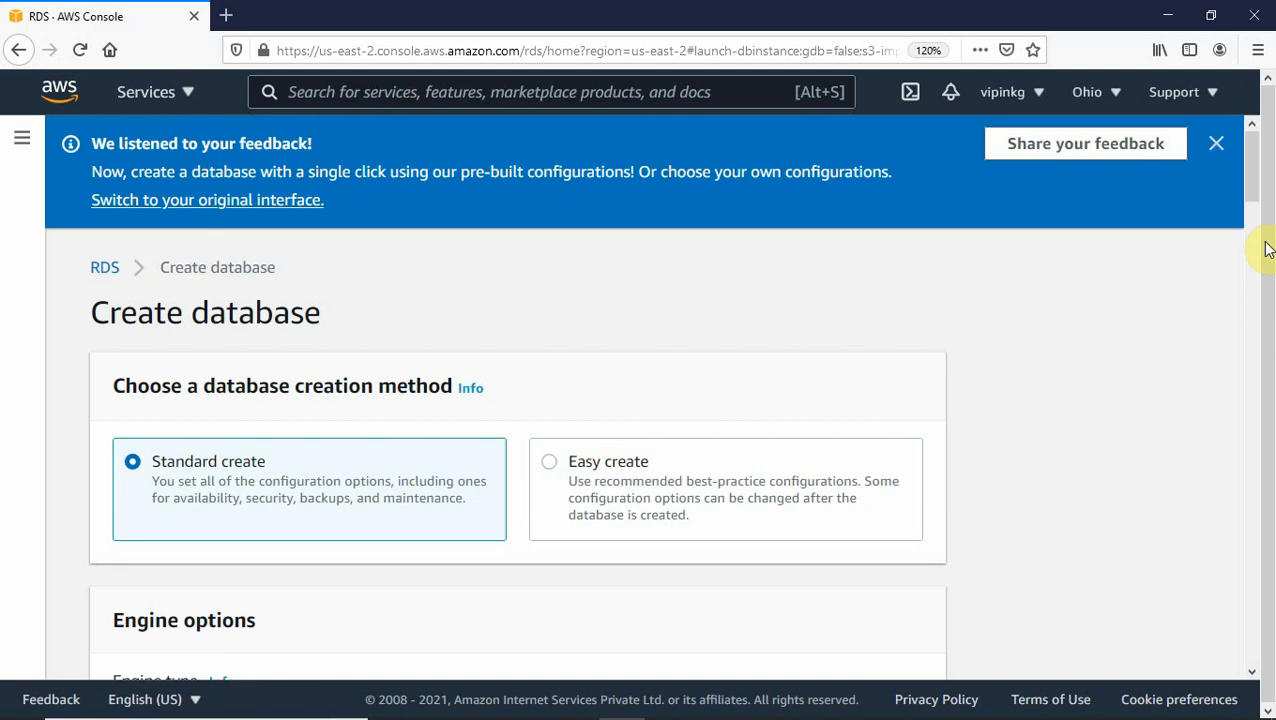
left_click_drag(1256, 187, 1256, 211)
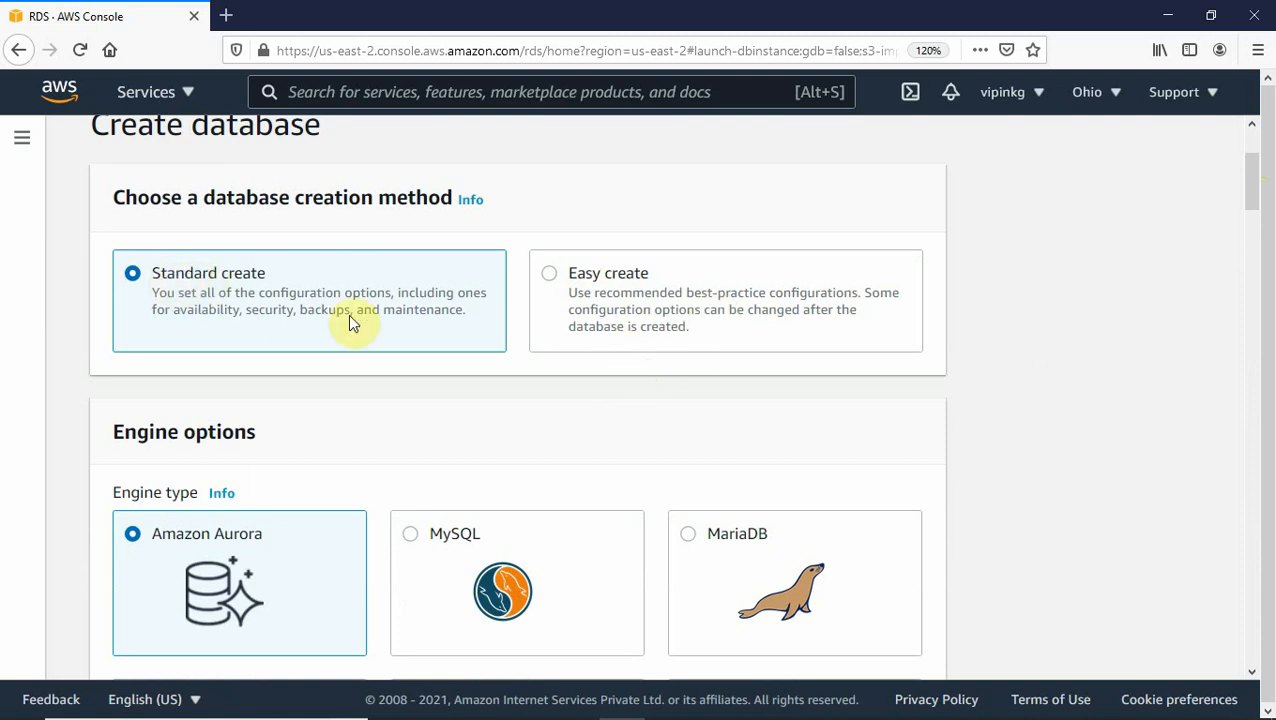
left_click(1252, 170)
left_click_drag(1252, 170, 1248, 194)
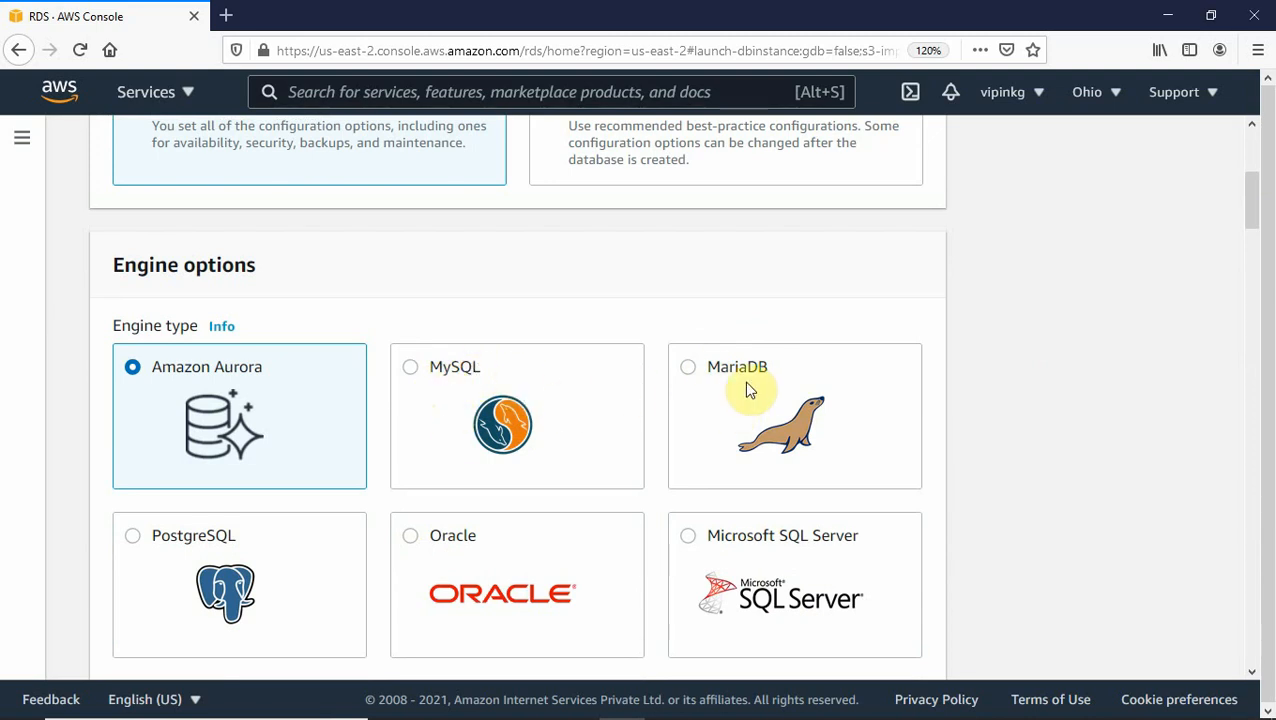
Select the MySQL engine and pick version MySQL 5.7.33.
left_click(411, 369)
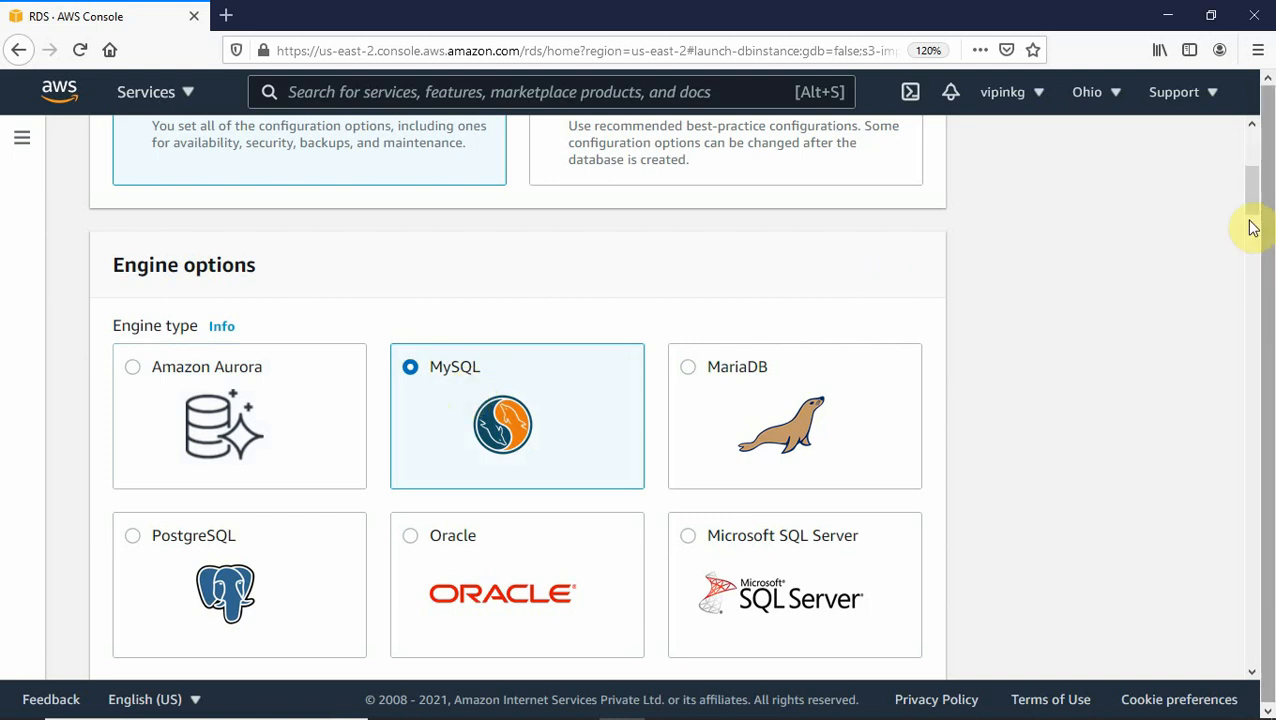
left_click_drag(1254, 204, 1245, 235)
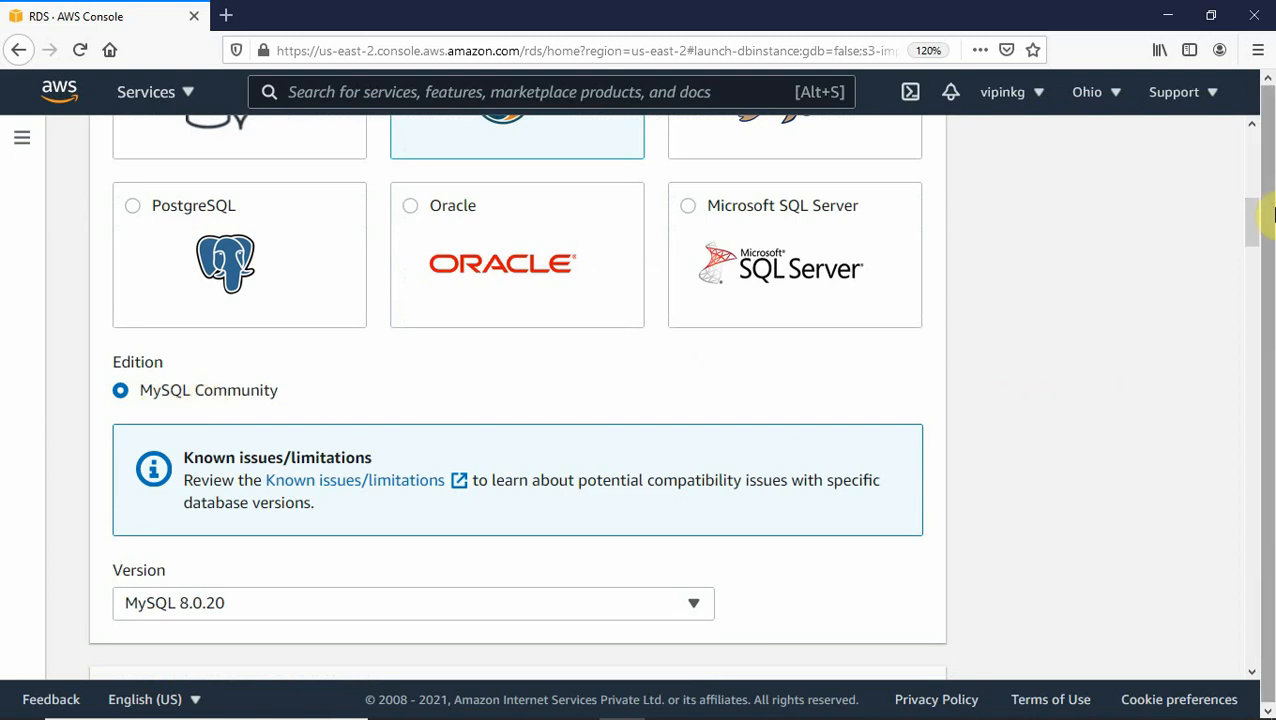
left_click_drag(1252, 222, 1248, 243)
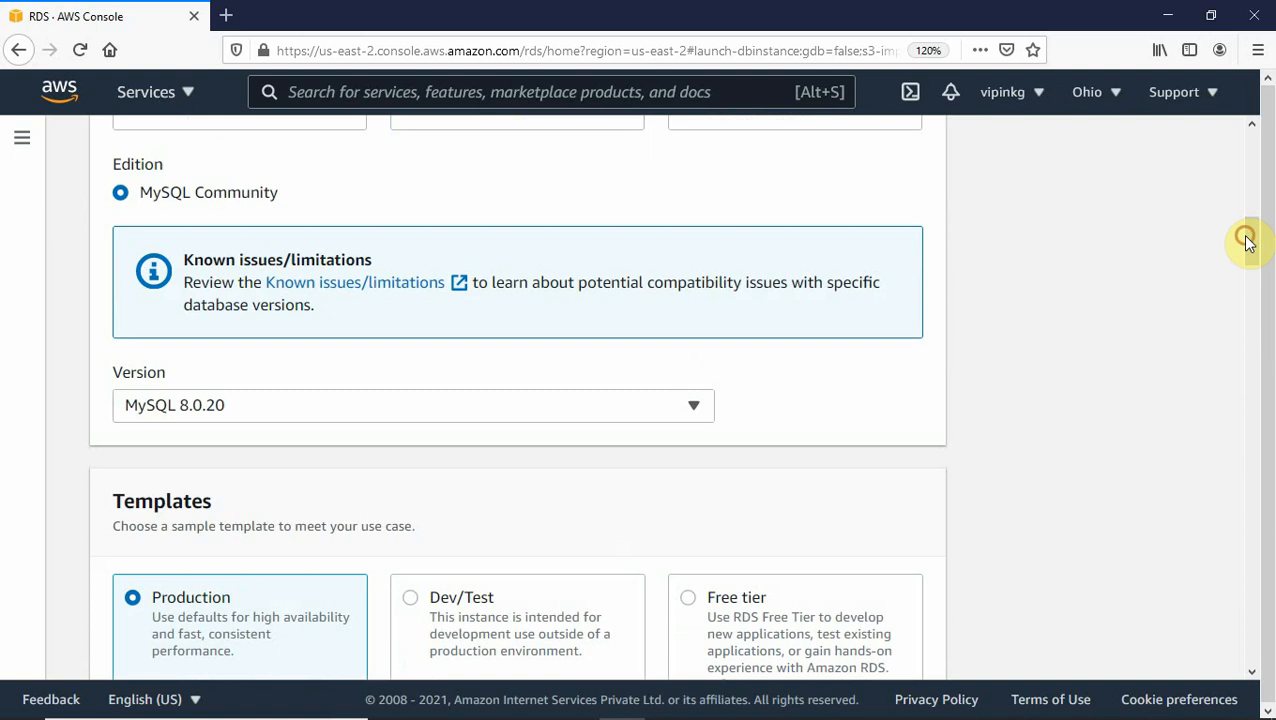
left_click(691, 410)
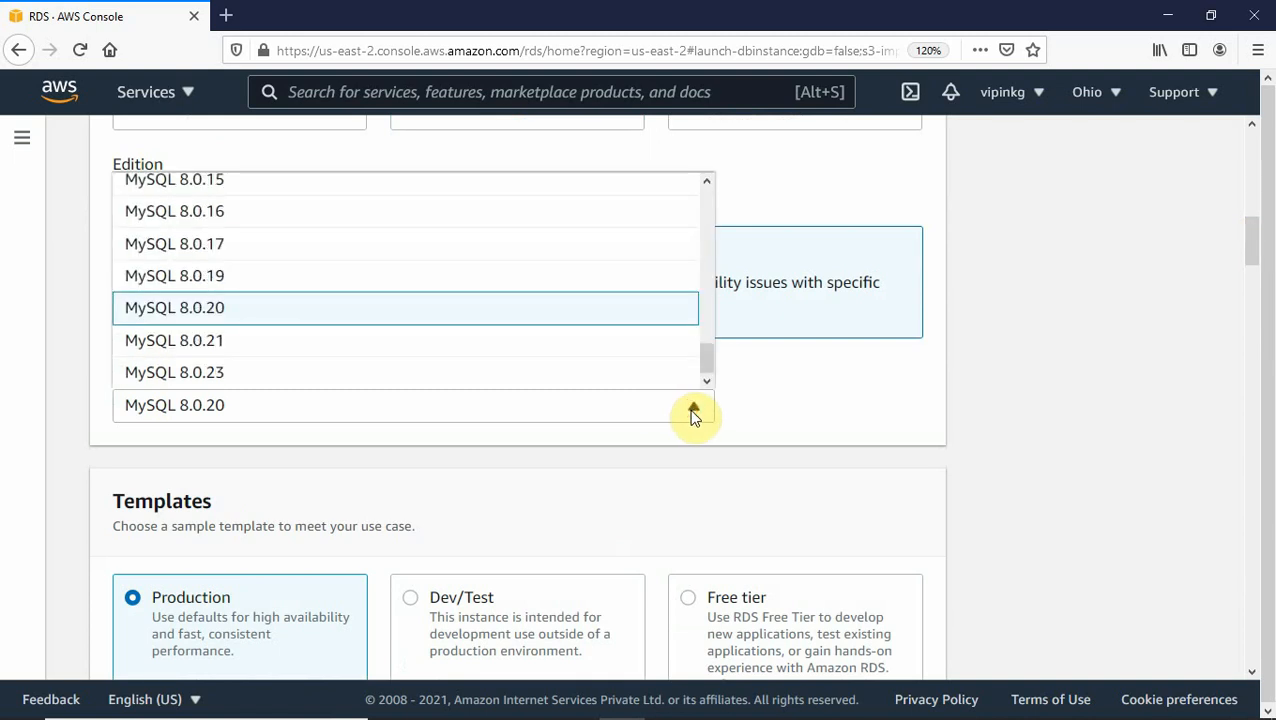
left_click(708, 356)
mouse_move(708, 356)
left_mouse_down()
mouse_move(698, 270)
mouse_move(716, 343)
left_mouse_up()
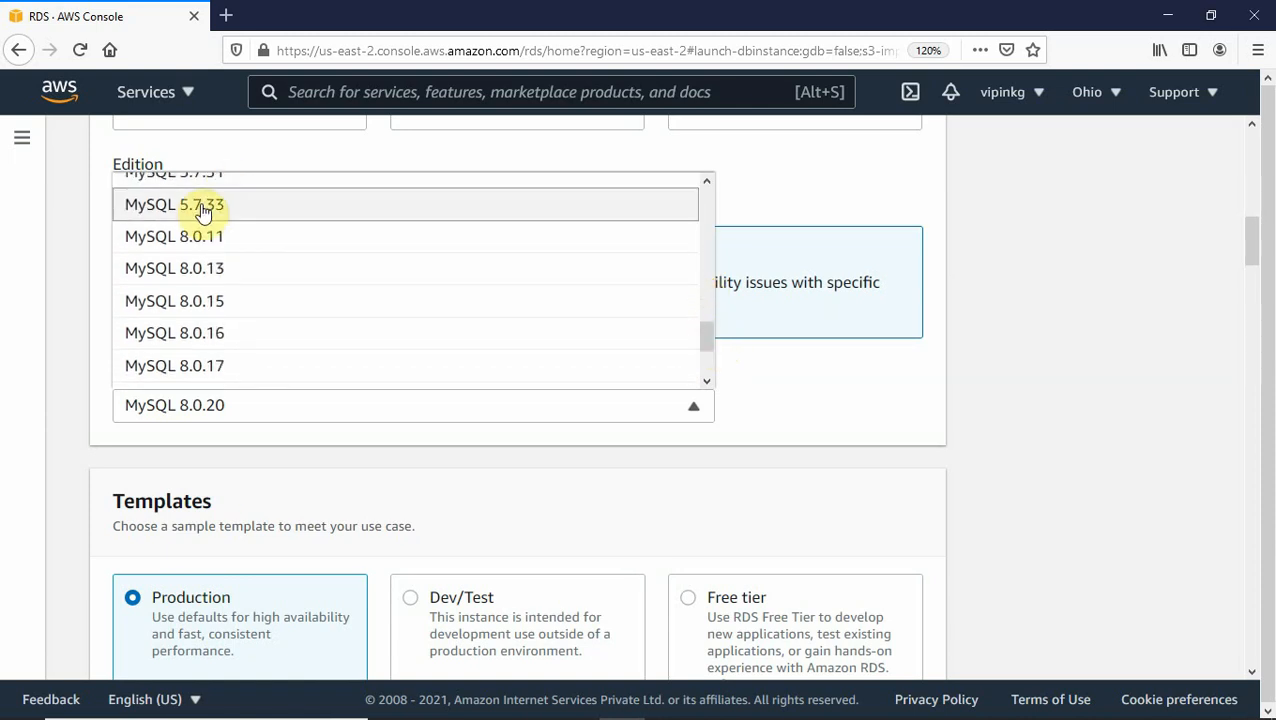
mouse_move(709, 342)
left_mouse_down()
mouse_move(700, 198)
mouse_move(702, 368)
mouse_move(704, 285)
mouse_move(698, 333)
left_mouse_up()
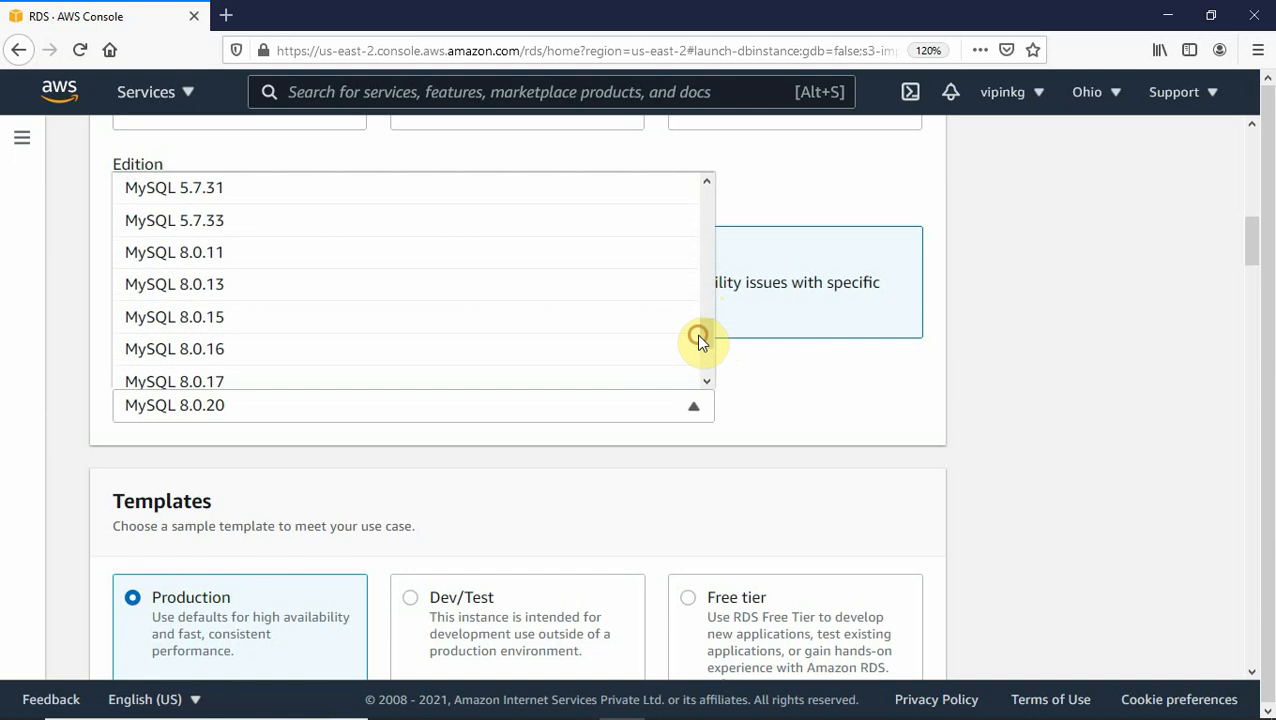
left_click(172, 228)
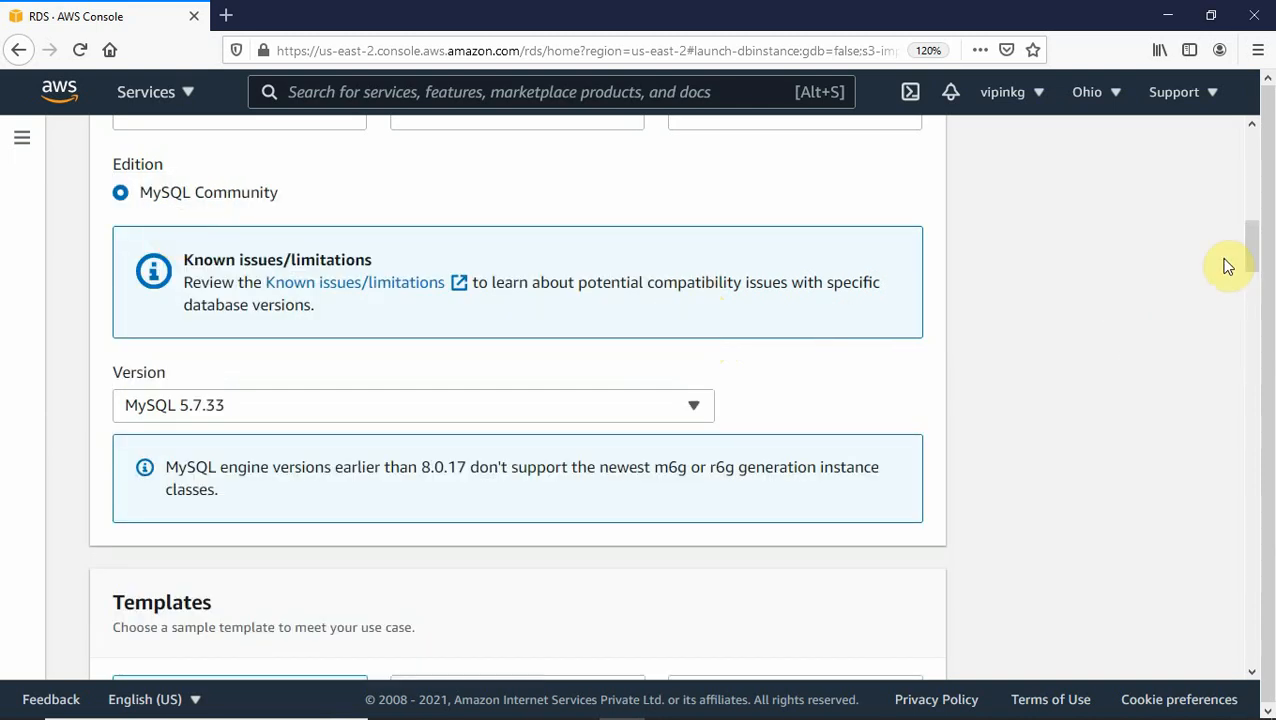
left_click_drag(1255, 245, 1253, 272)
left_click_drag(1249, 276, 1249, 282)
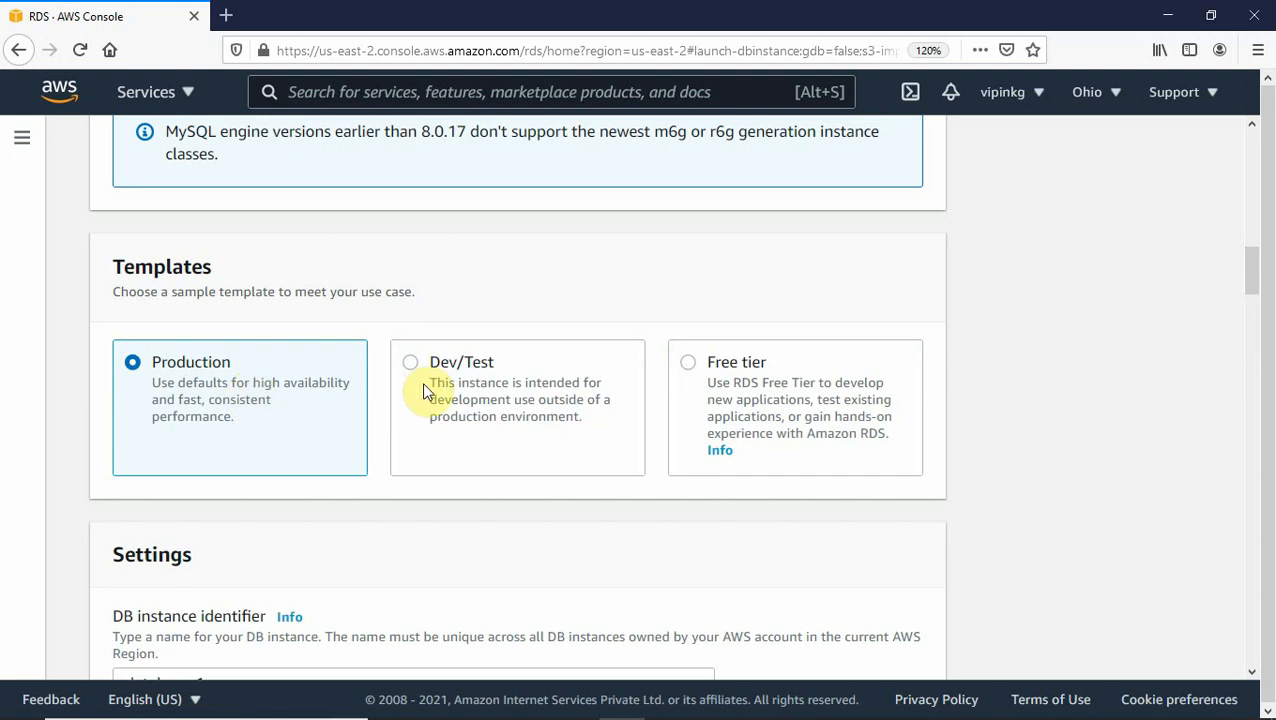
Choose the Free tier template and zoom the page in for readability.
left_click(688, 366)
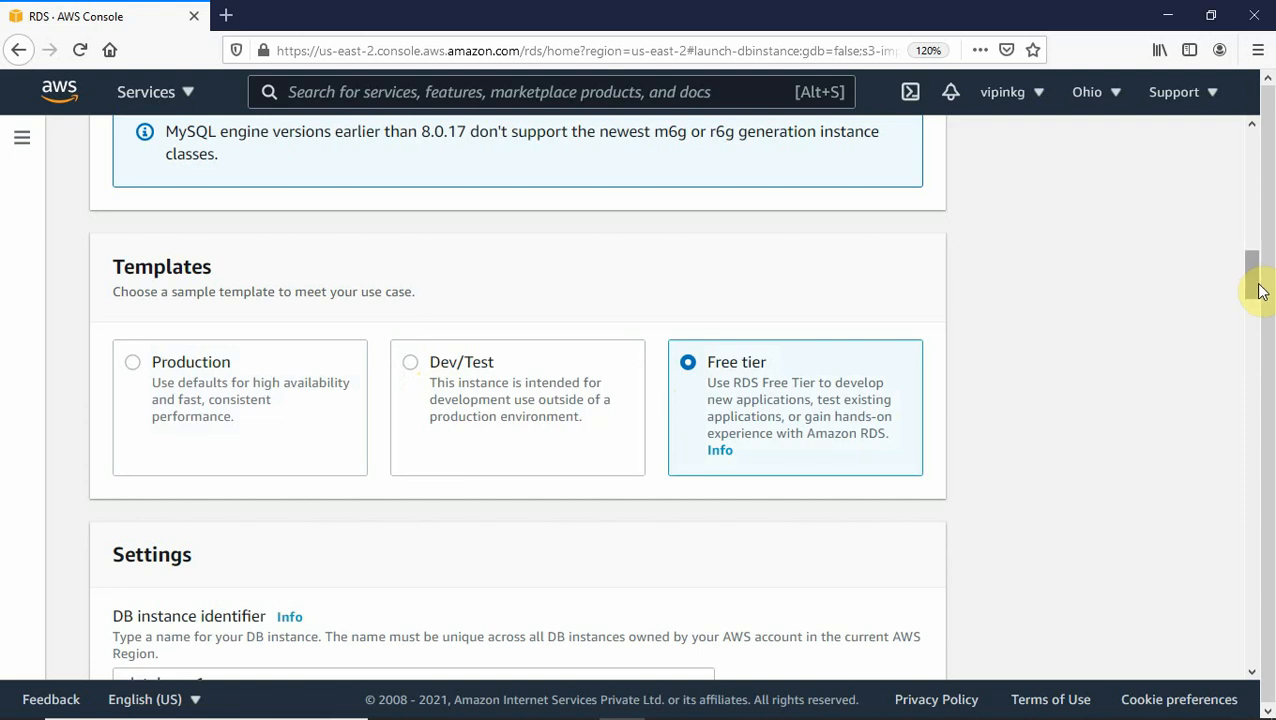
mouse_move(1257, 287)
left_mouse_down()
mouse_move(1253, 305)
mouse_move(1249, 285)
left_mouse_up()
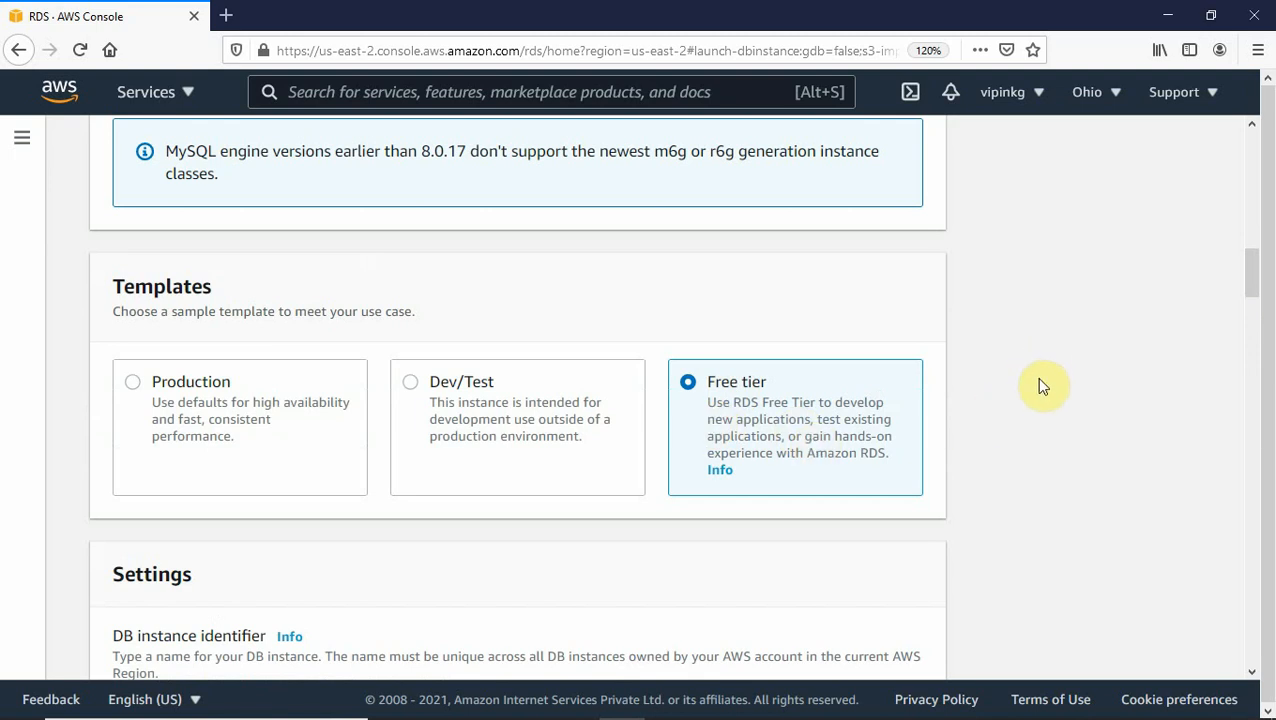
key("ctrl+plus")
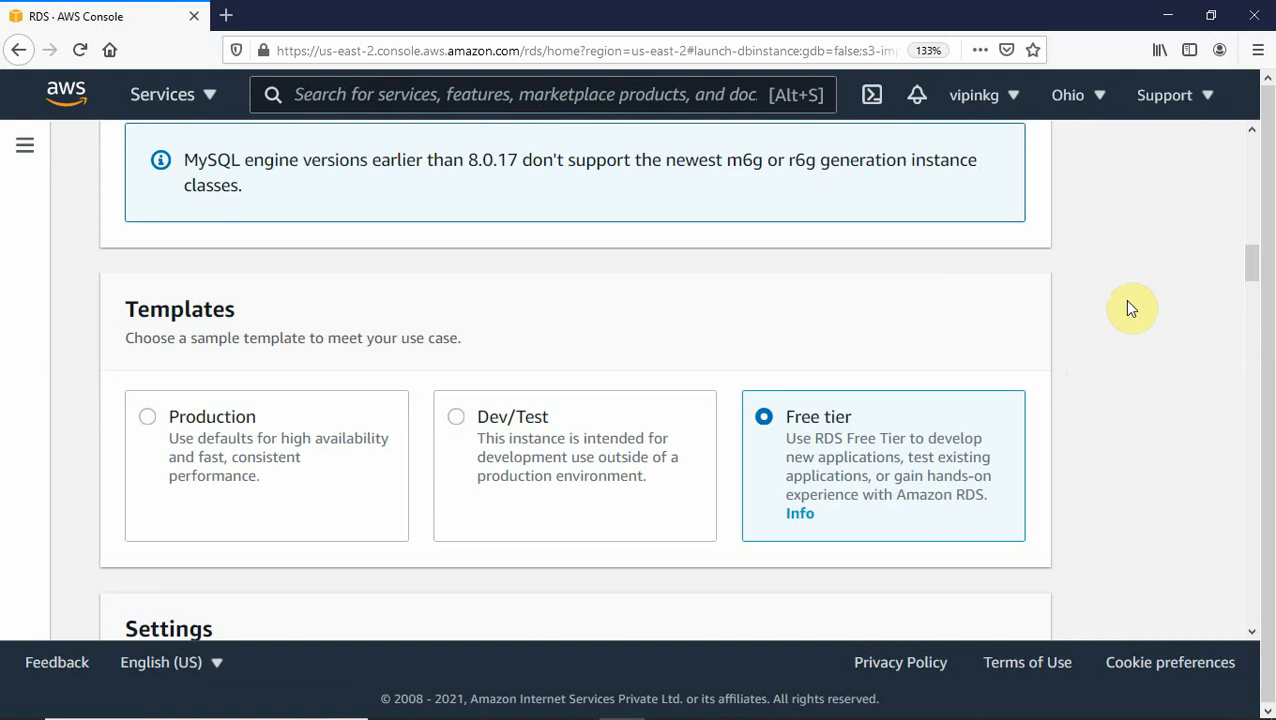
left_click_drag(1248, 261, 1253, 295)
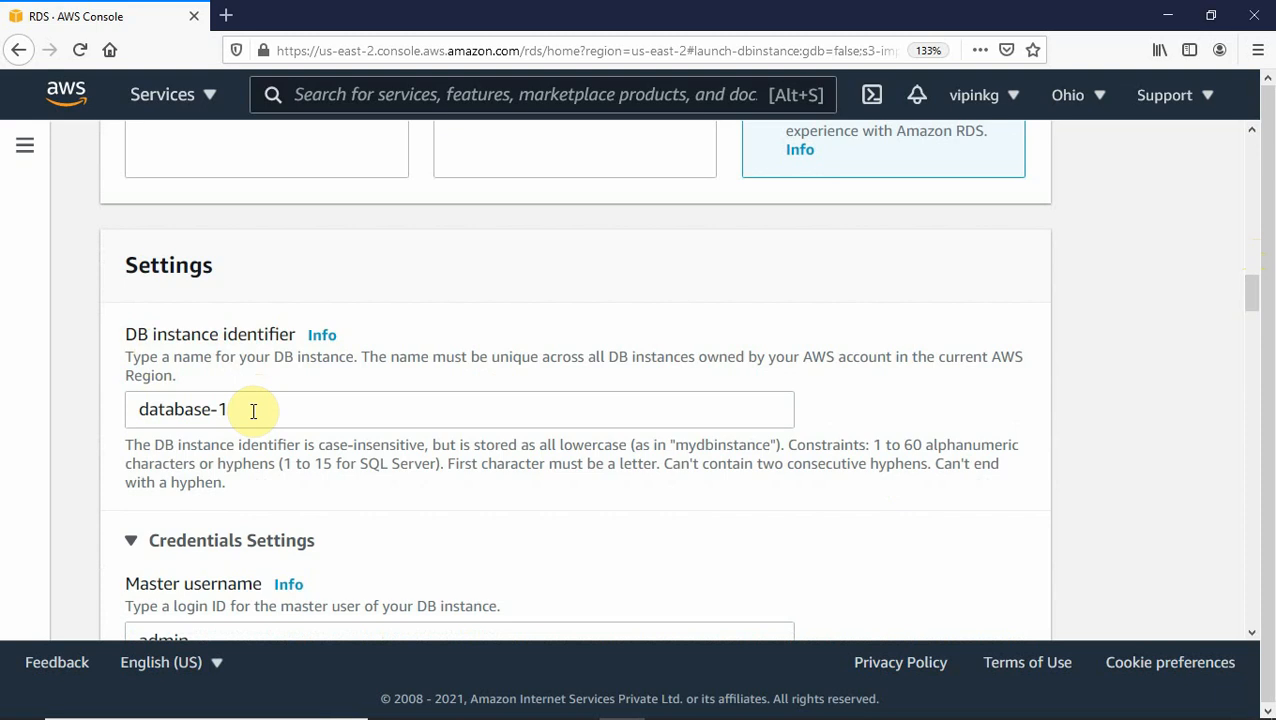
Replace the DB instance identifier database-1 with mydb.
left_click_drag(253, 411, 125, 408)
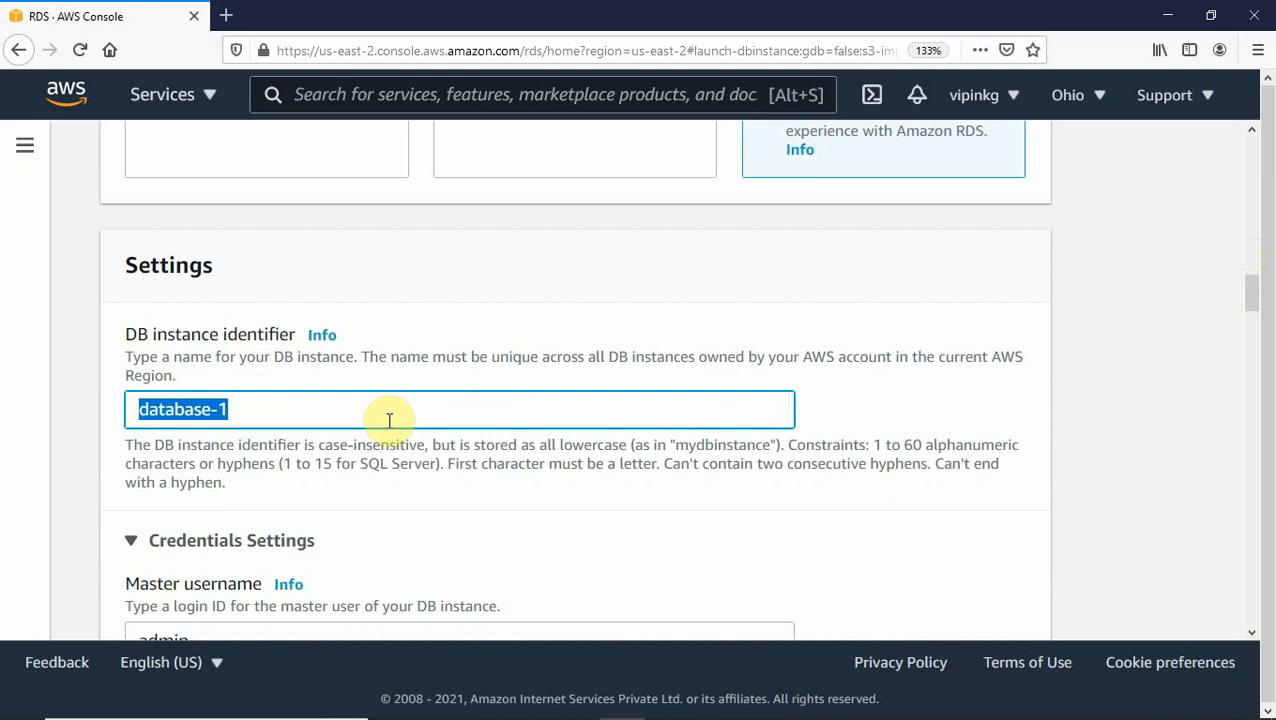
type("mydb")
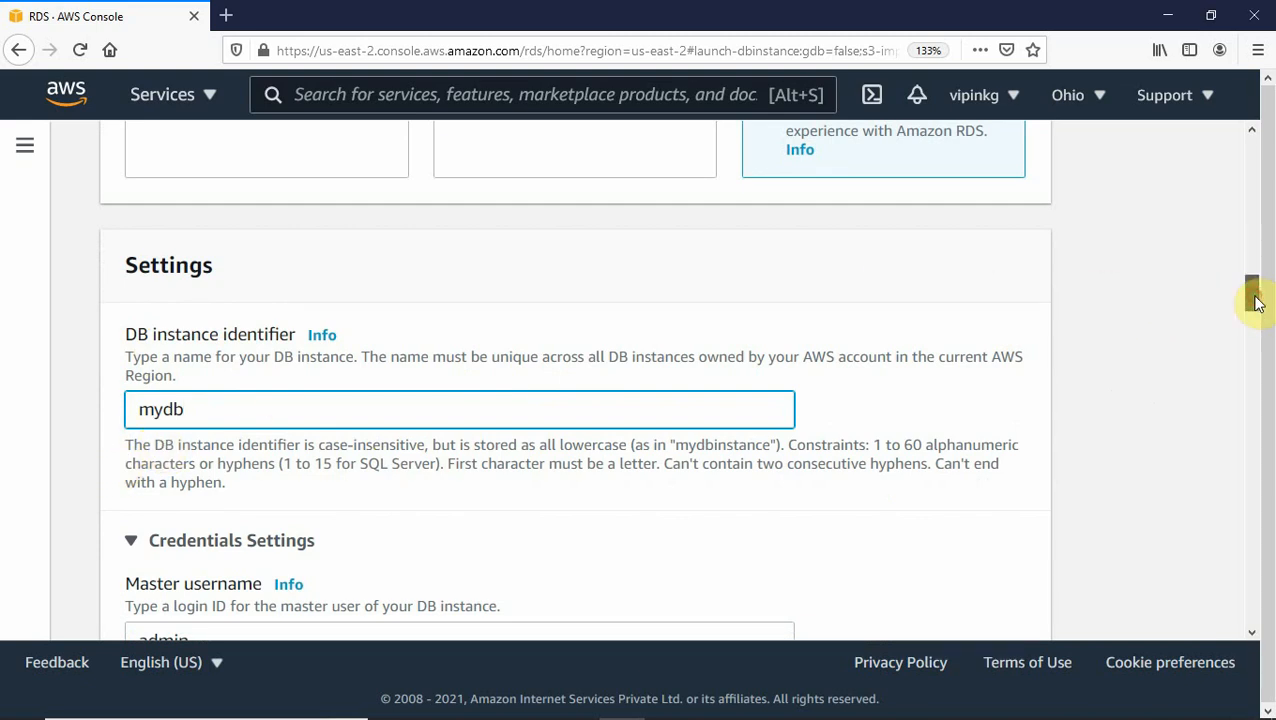
scroll(1250, 310, "down", 5)
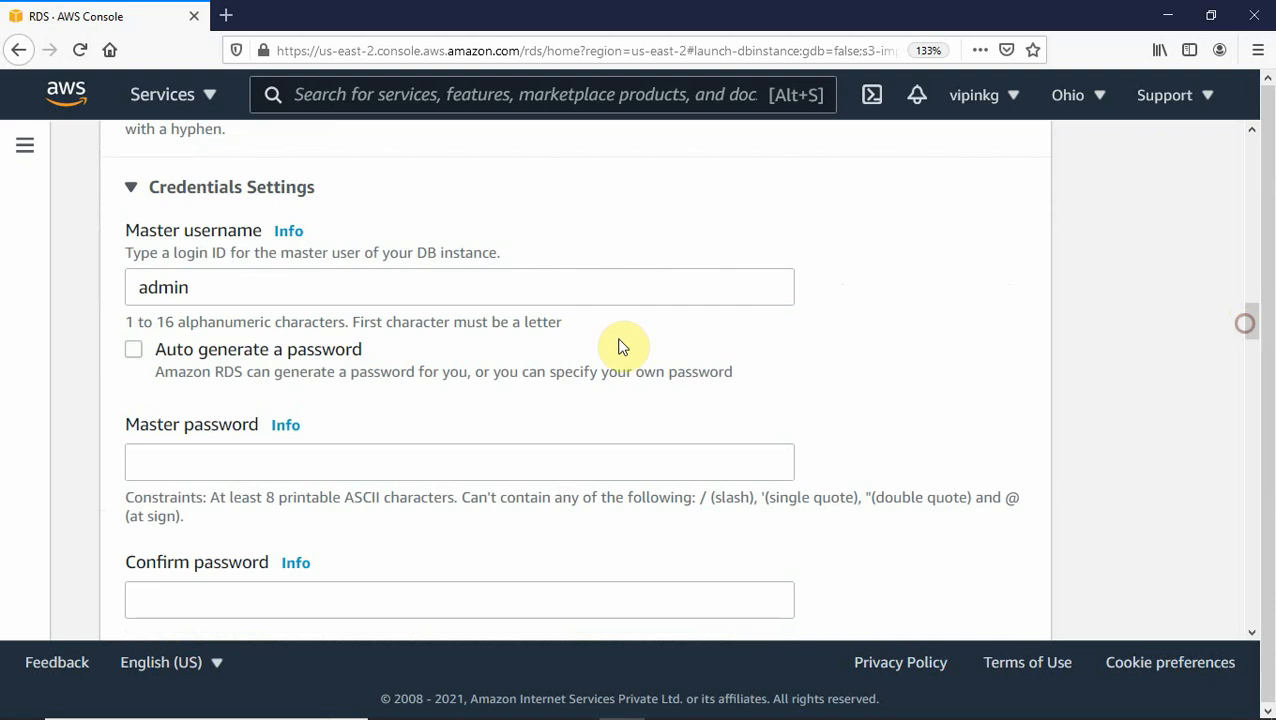
Change the master username from admin to testuser, then enter and confirm the master password.
left_click(193, 288)
left_click_drag(193, 288, 114, 284)
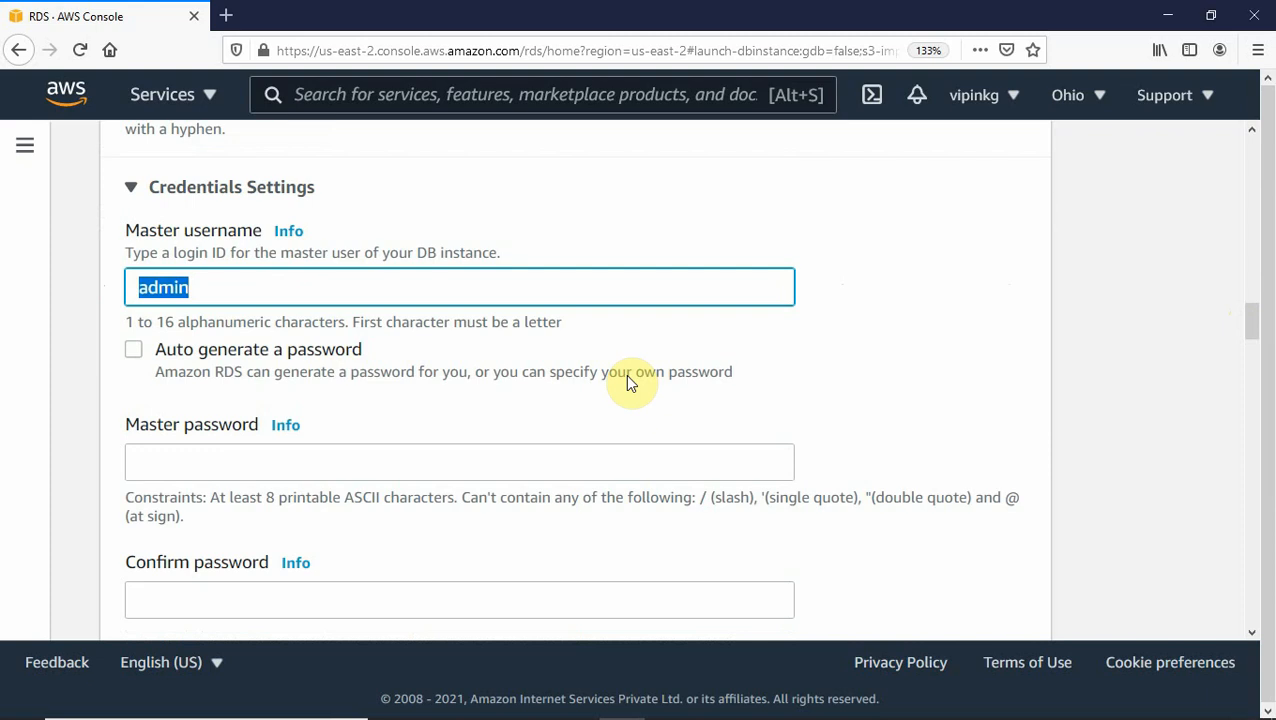
type("testuser")
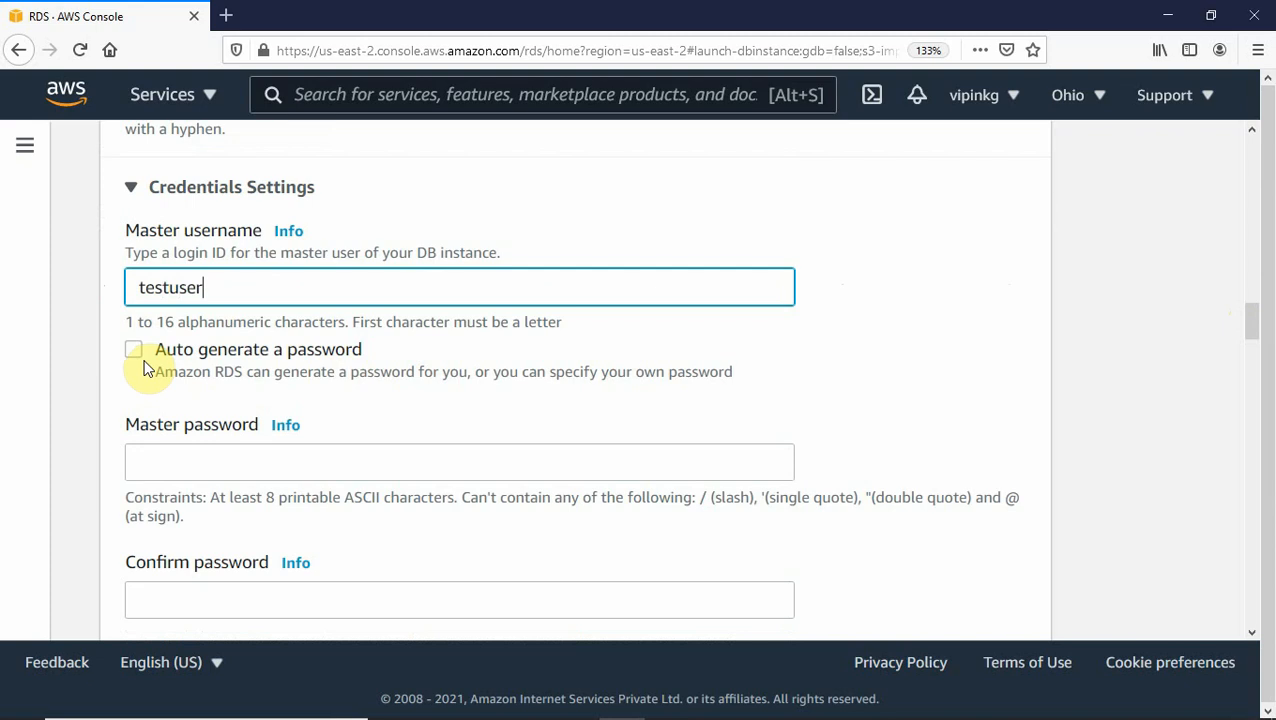
left_click(151, 458)
type("p")
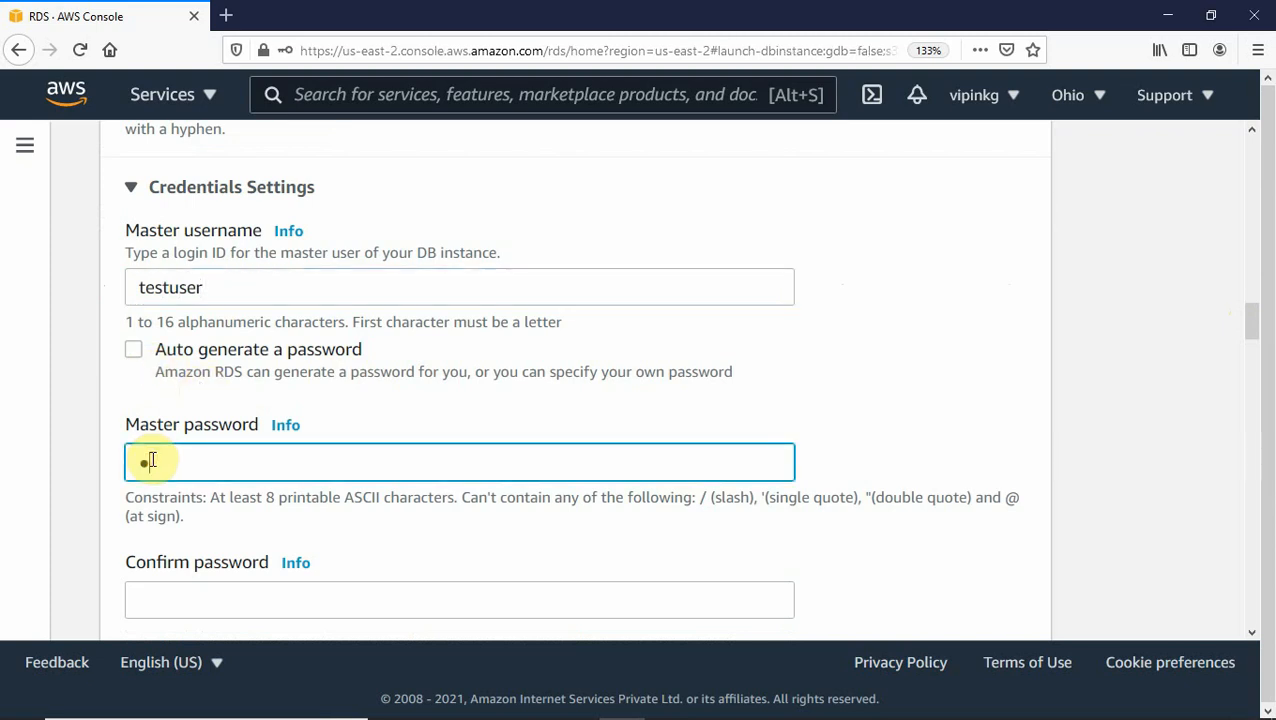
type("assword1")
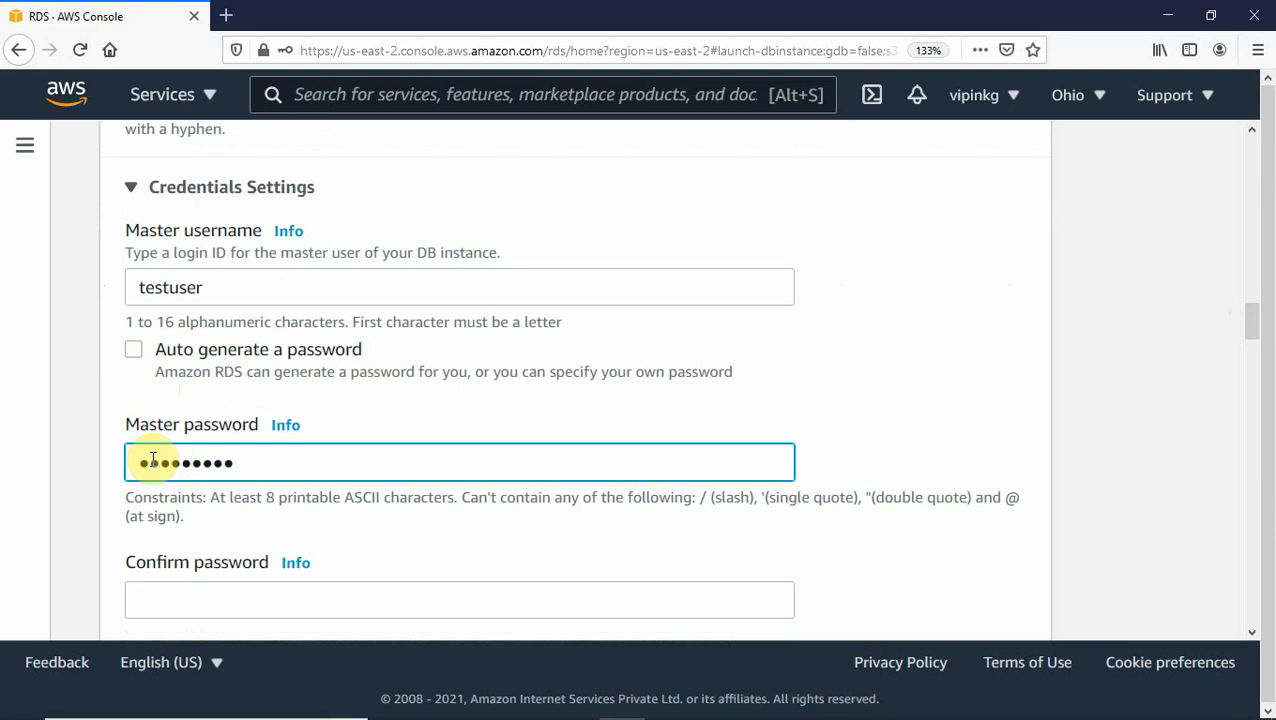
left_click(182, 603)
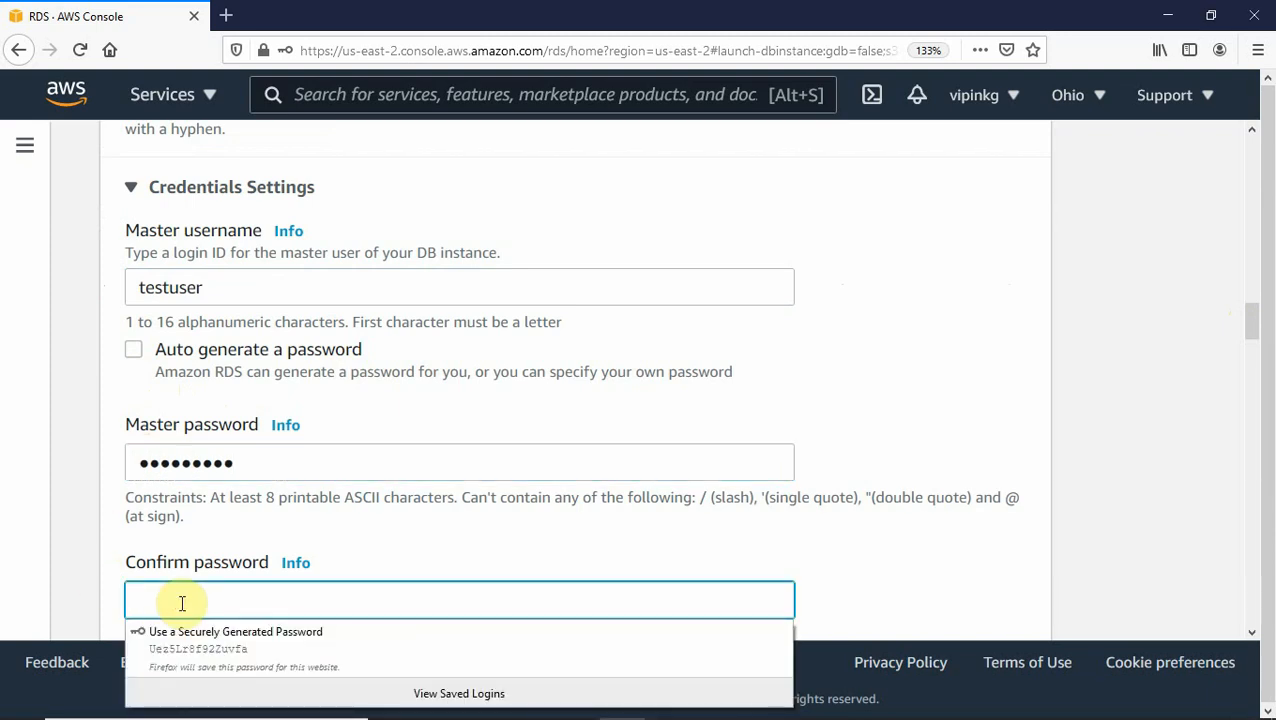
type("passw")
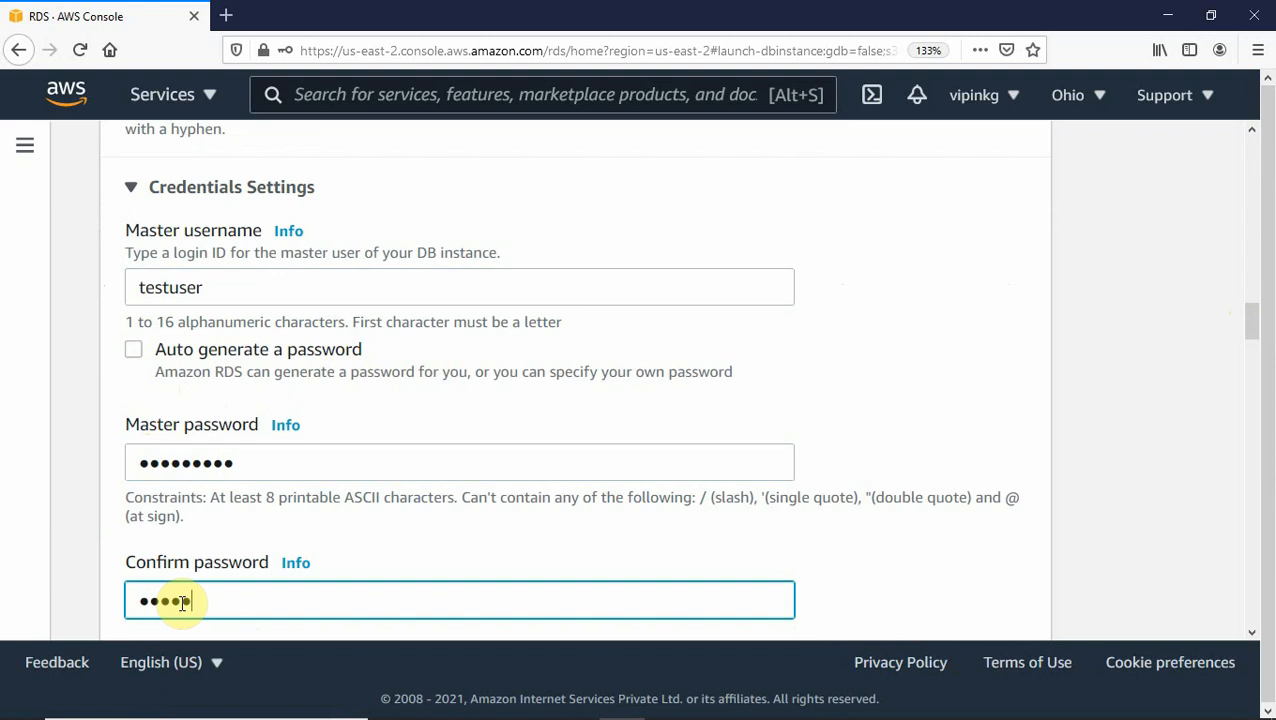
type("ord1")
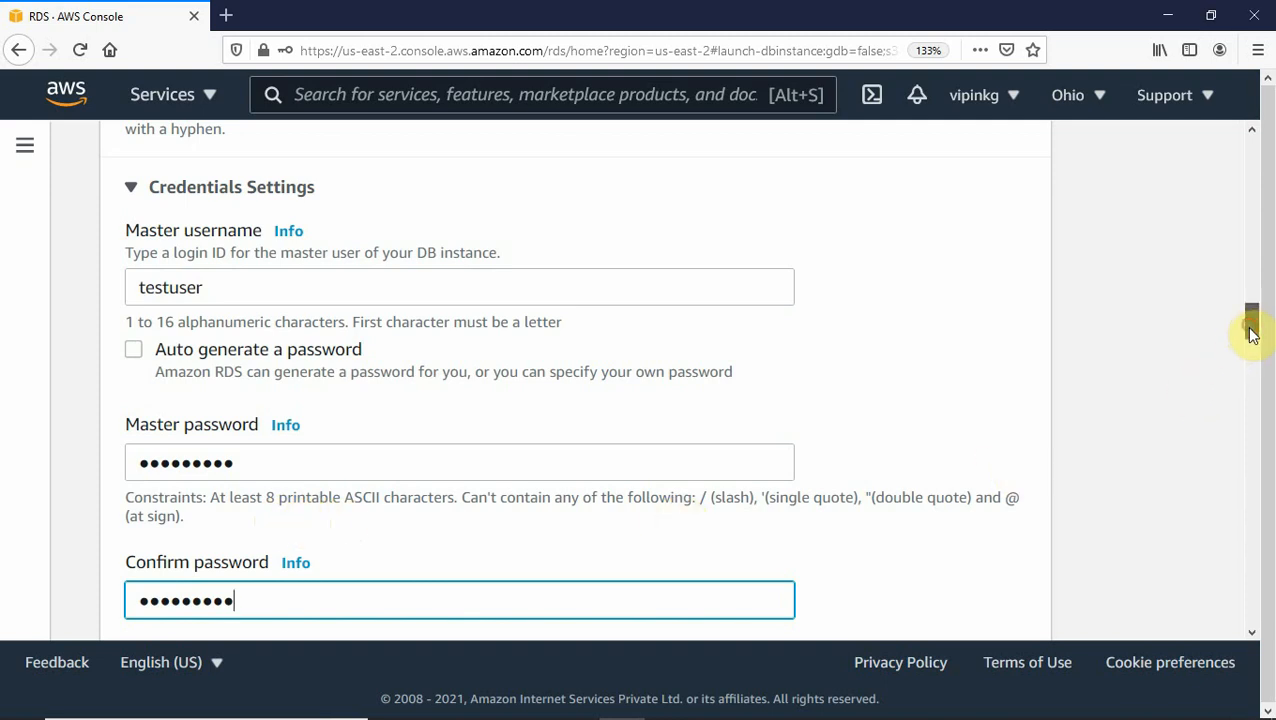
left_click_drag(1248, 328, 1248, 372)
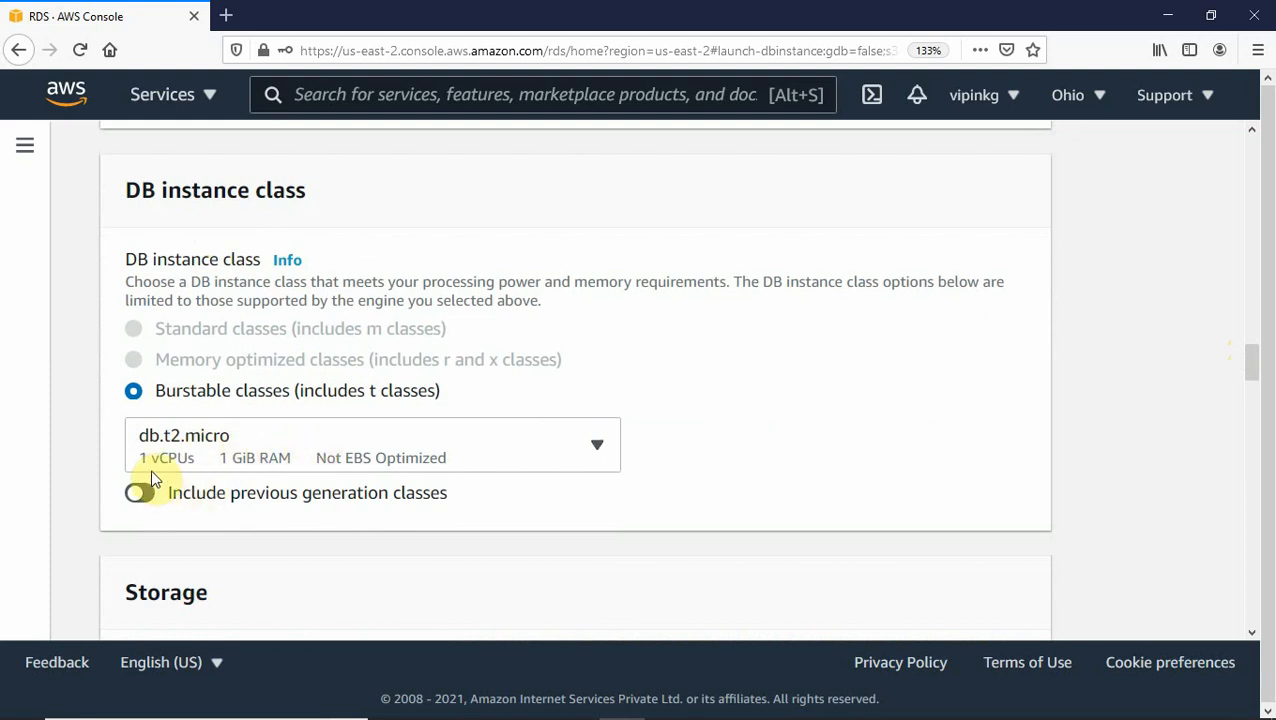
left_click(599, 447)
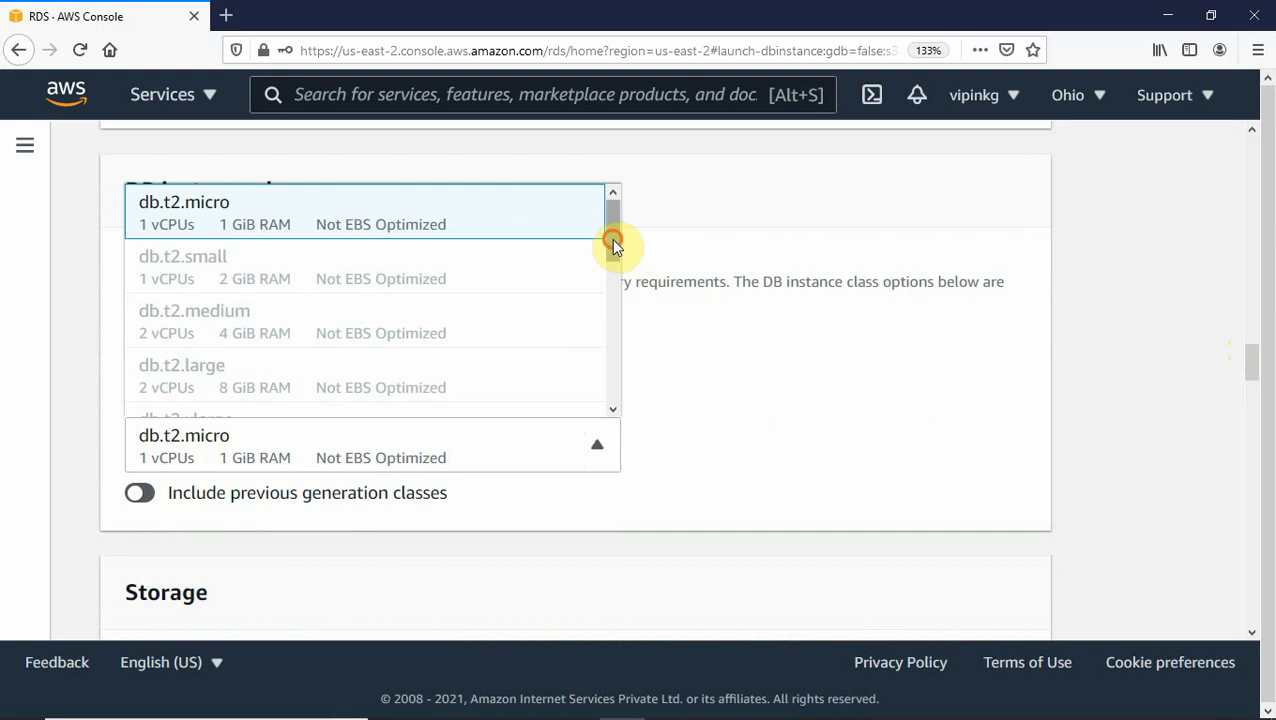
left_click_drag(611, 238, 617, 397)
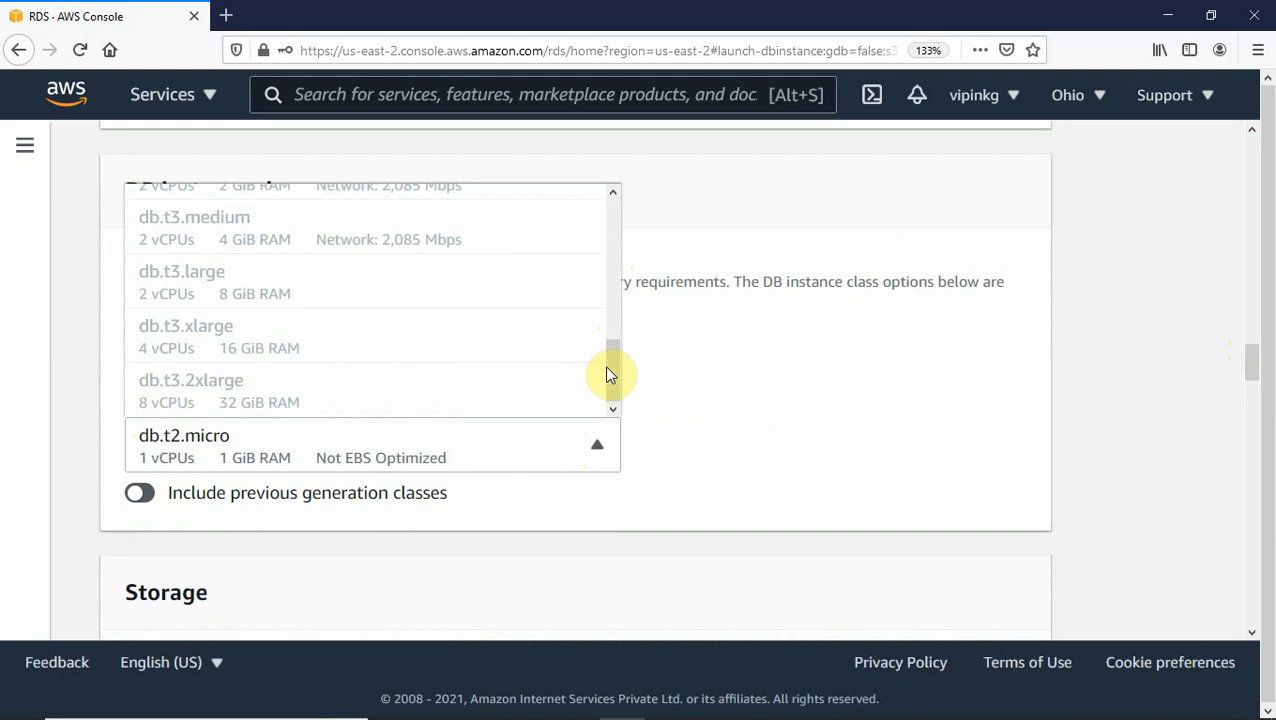
left_click_drag(608, 367, 614, 222)
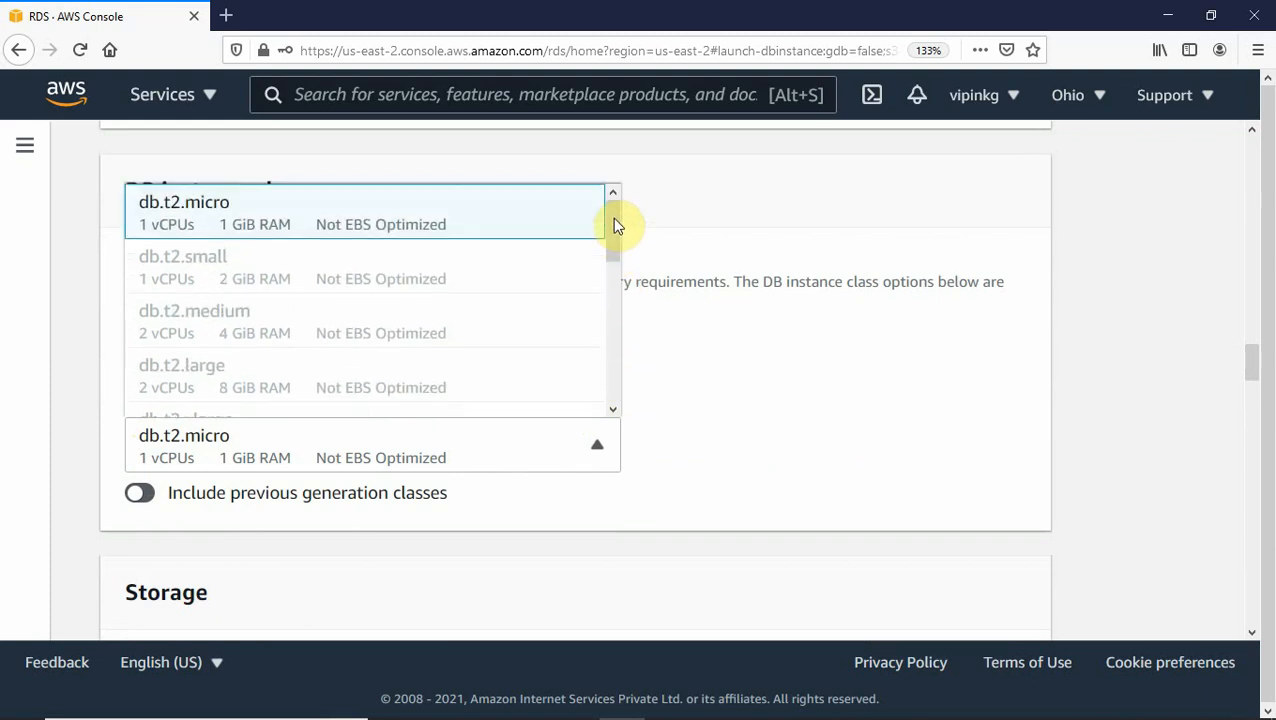
left_click(733, 360)
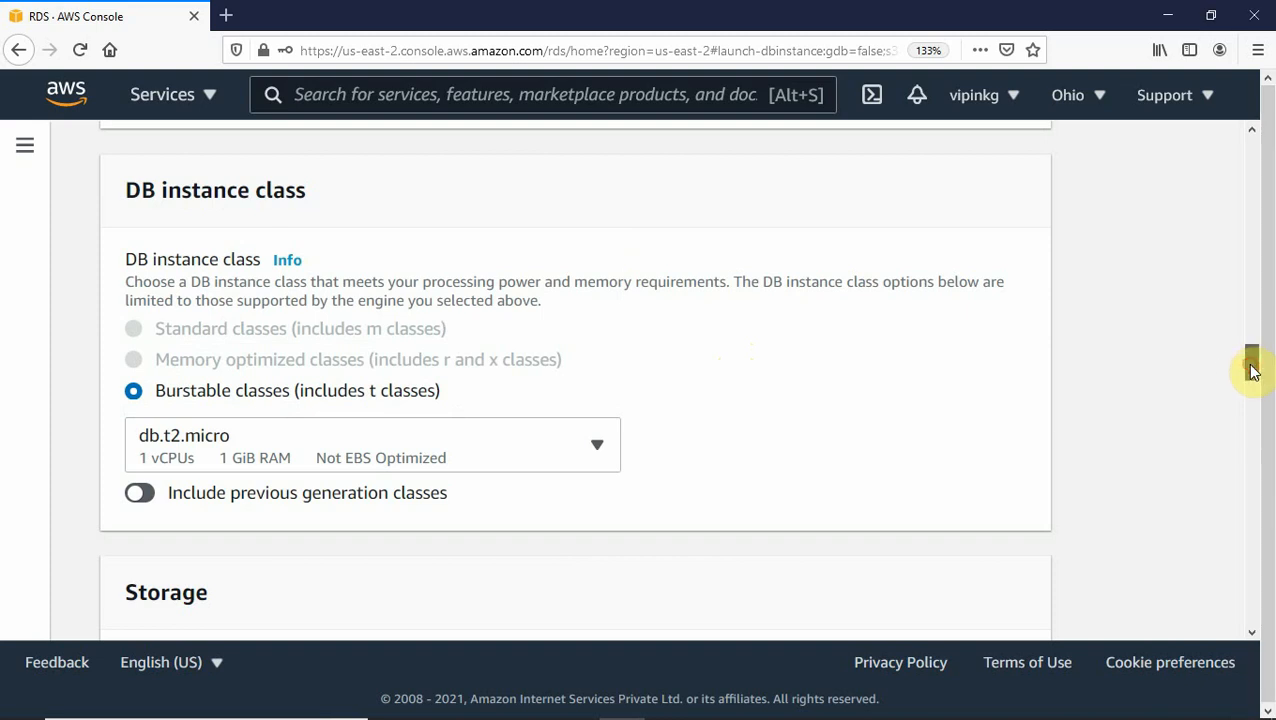
left_click_drag(1250, 364, 1249, 400)
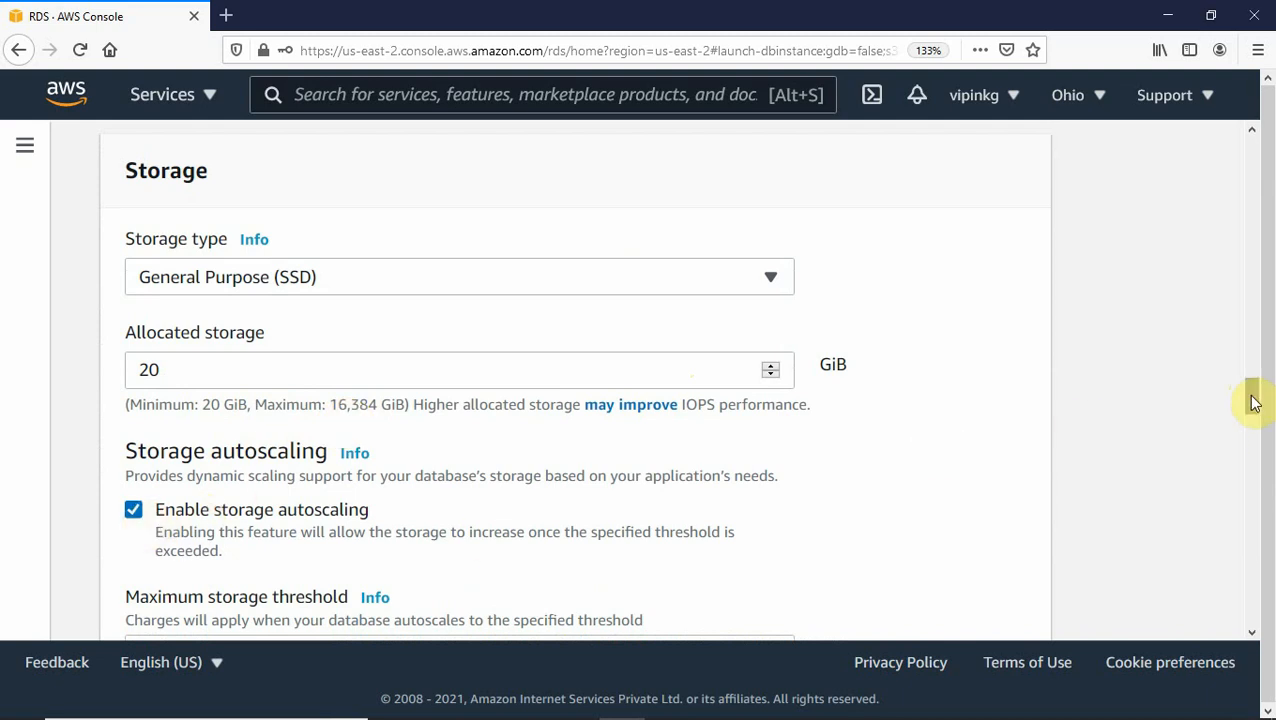
Uncheck Enable storage autoscaling in the Storage section.
left_click_drag(1254, 405, 1252, 413)
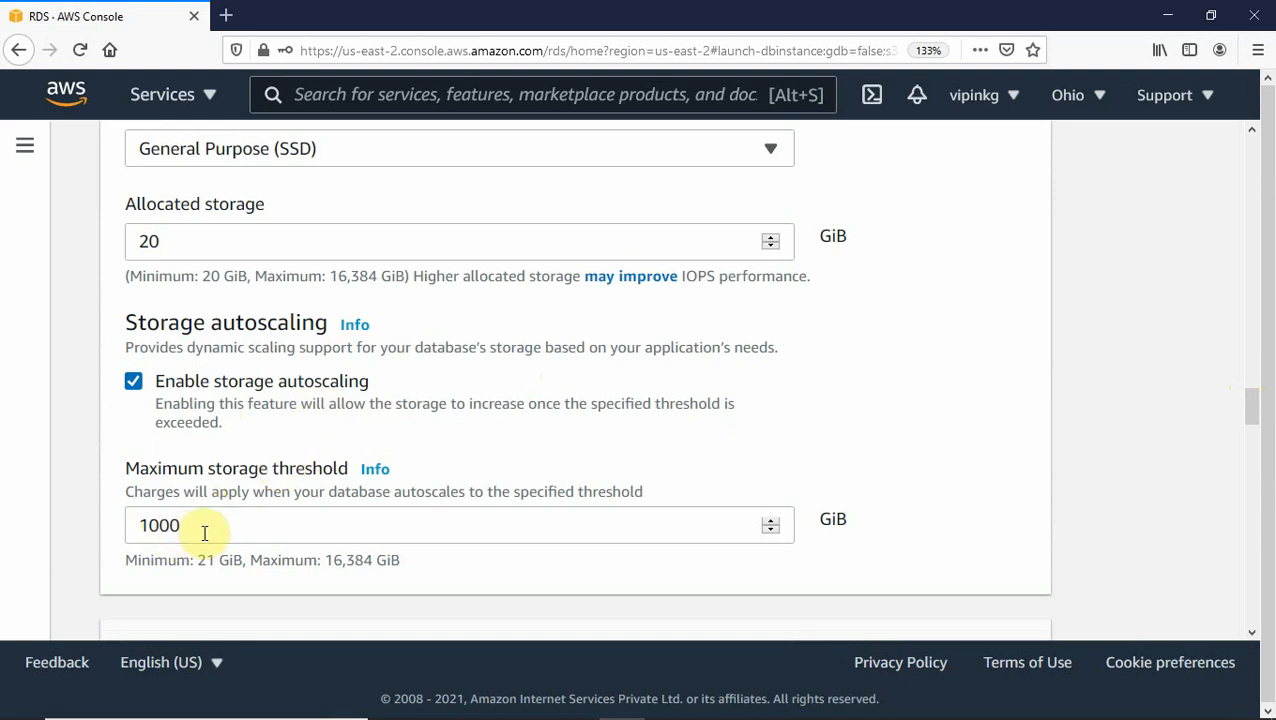
left_click(134, 382)
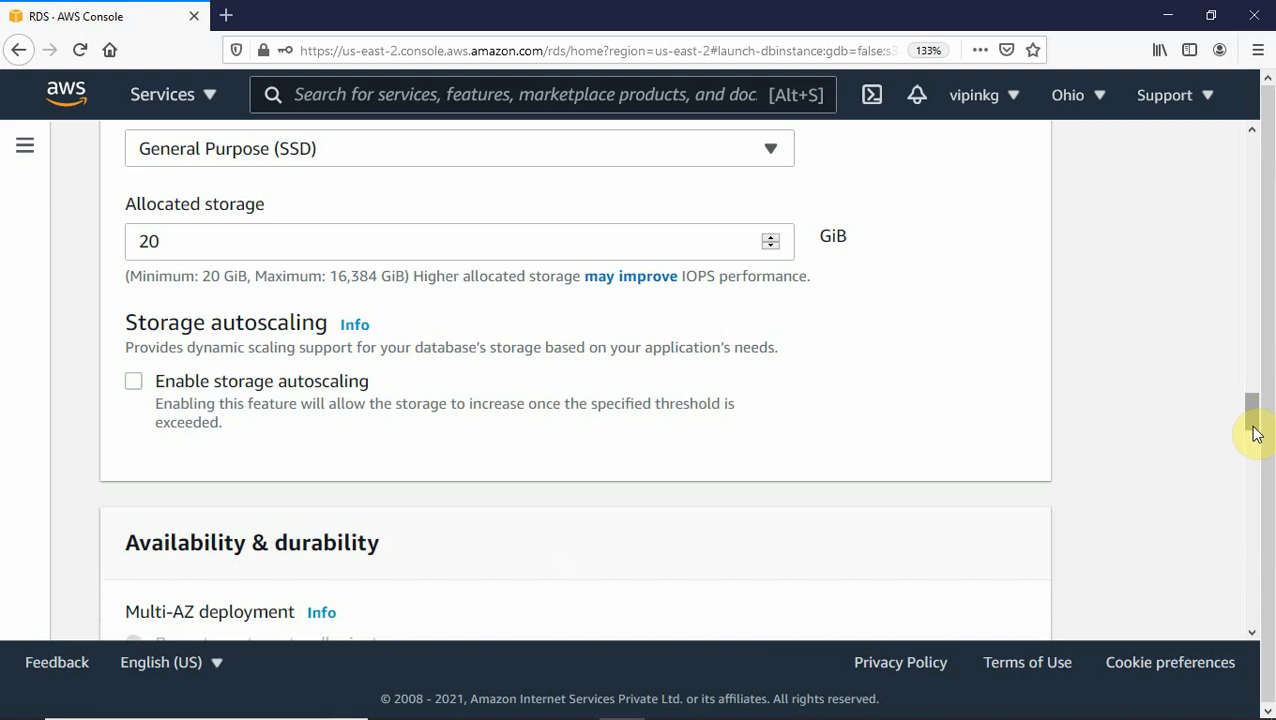
left_click_drag(1254, 418, 1254, 437)
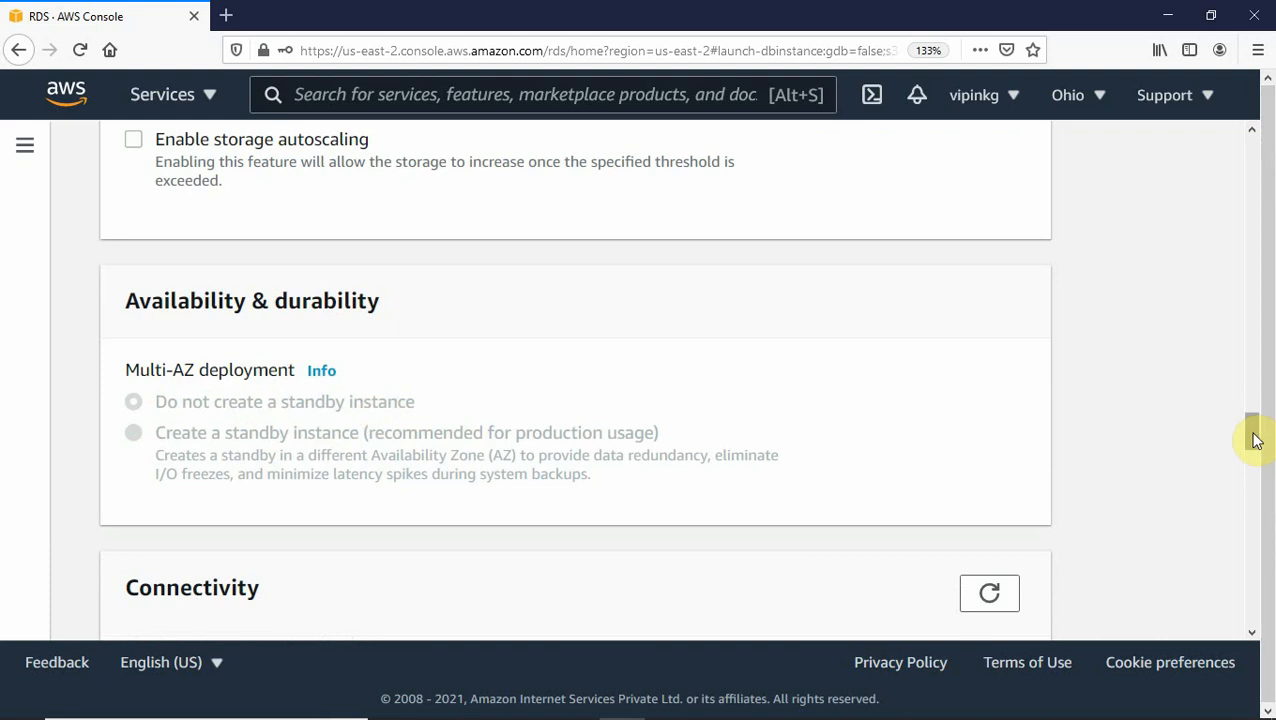
left_click_drag(1253, 433, 1252, 467)
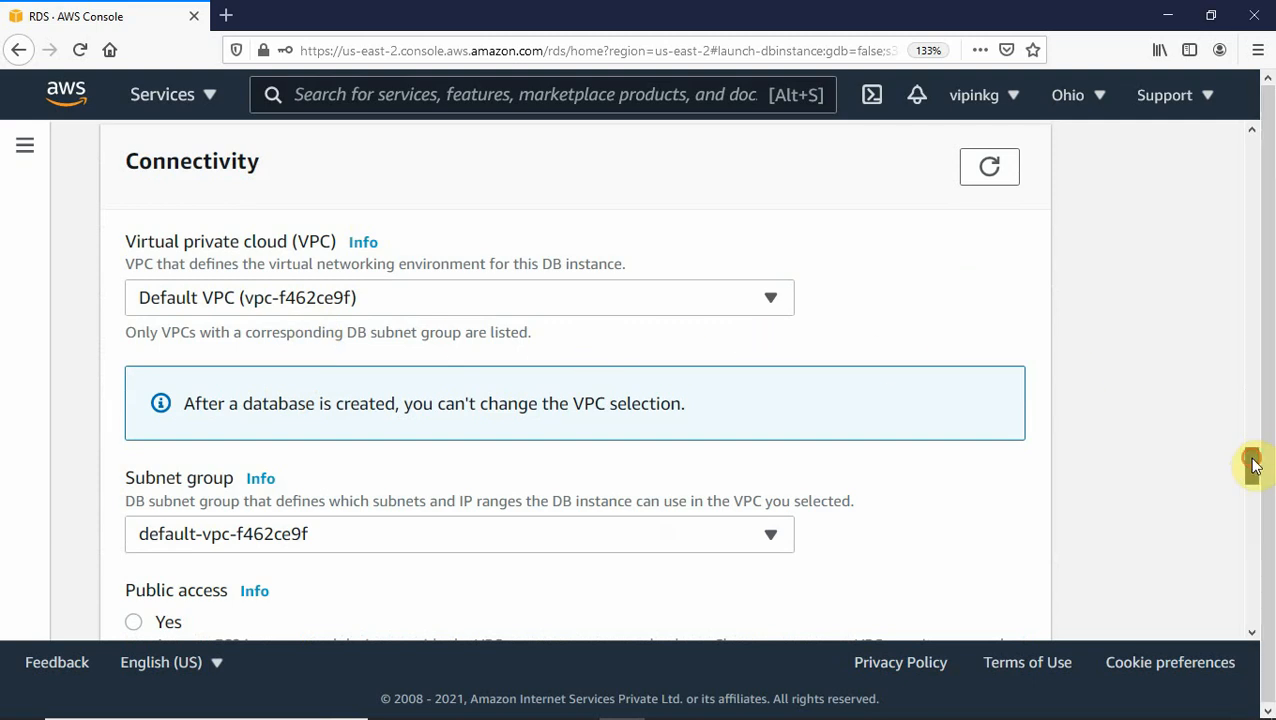
Set Public access to Yes under Connectivity.
left_click_drag(1247, 464, 1249, 484)
scroll(1249, 484, "down", 2)
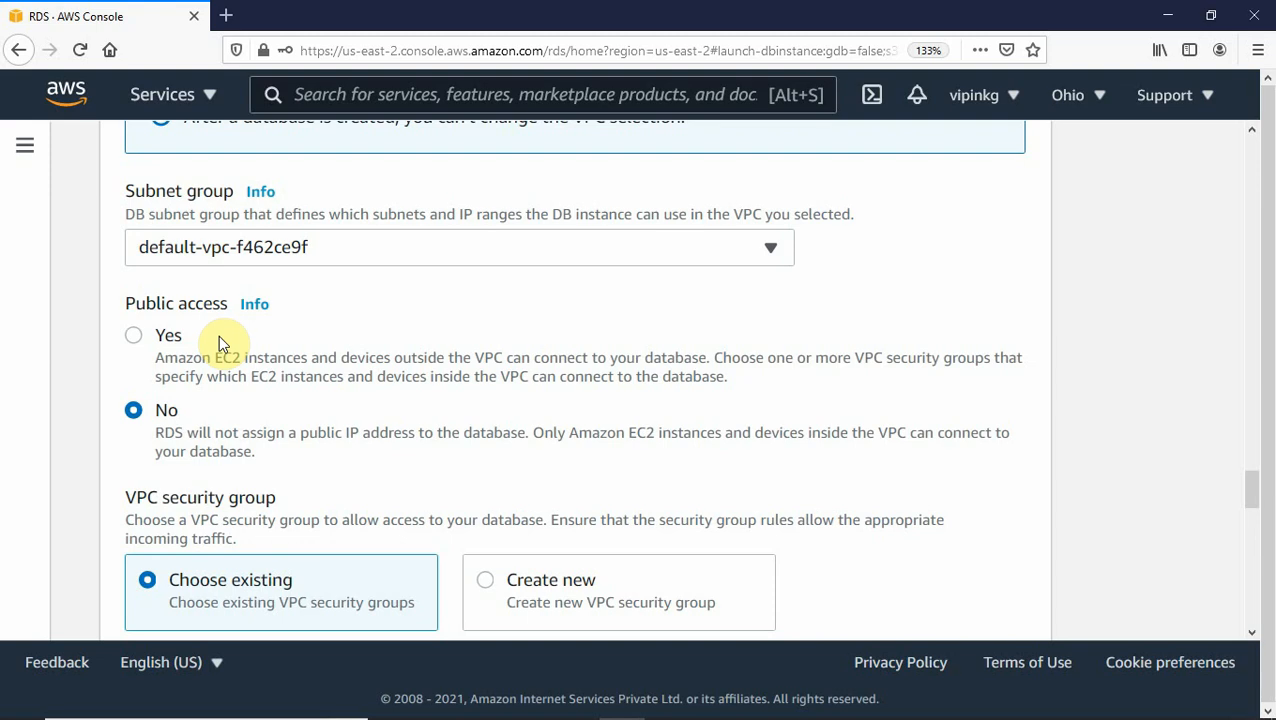
left_click(134, 336)
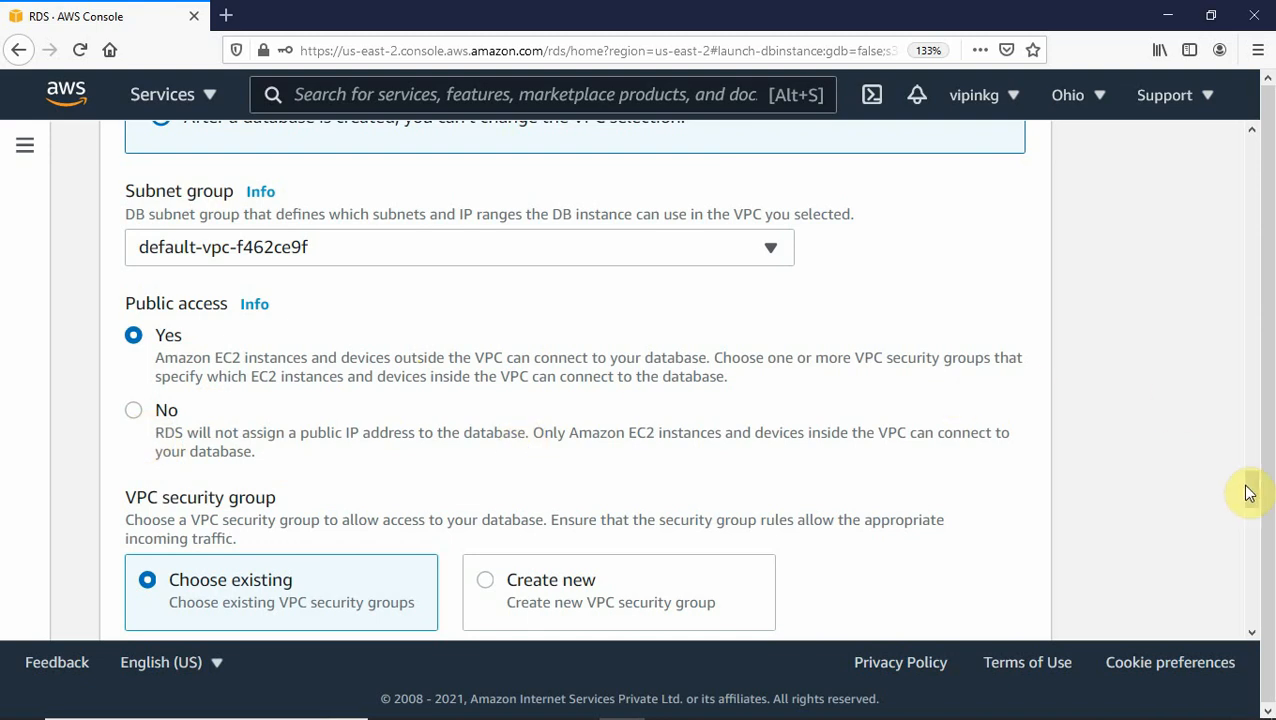
left_click_drag(1248, 489, 1252, 505)
scroll(1252, 505, "down", 1)
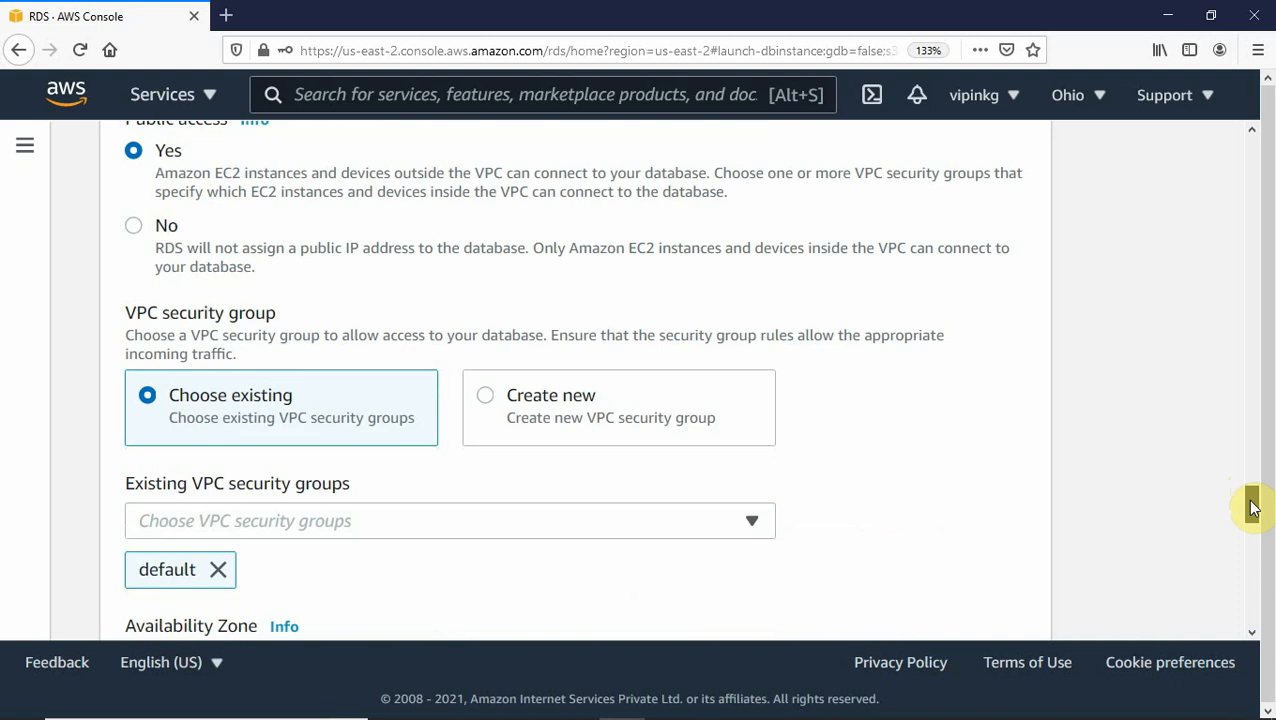
left_click_drag(1254, 508, 1254, 510)
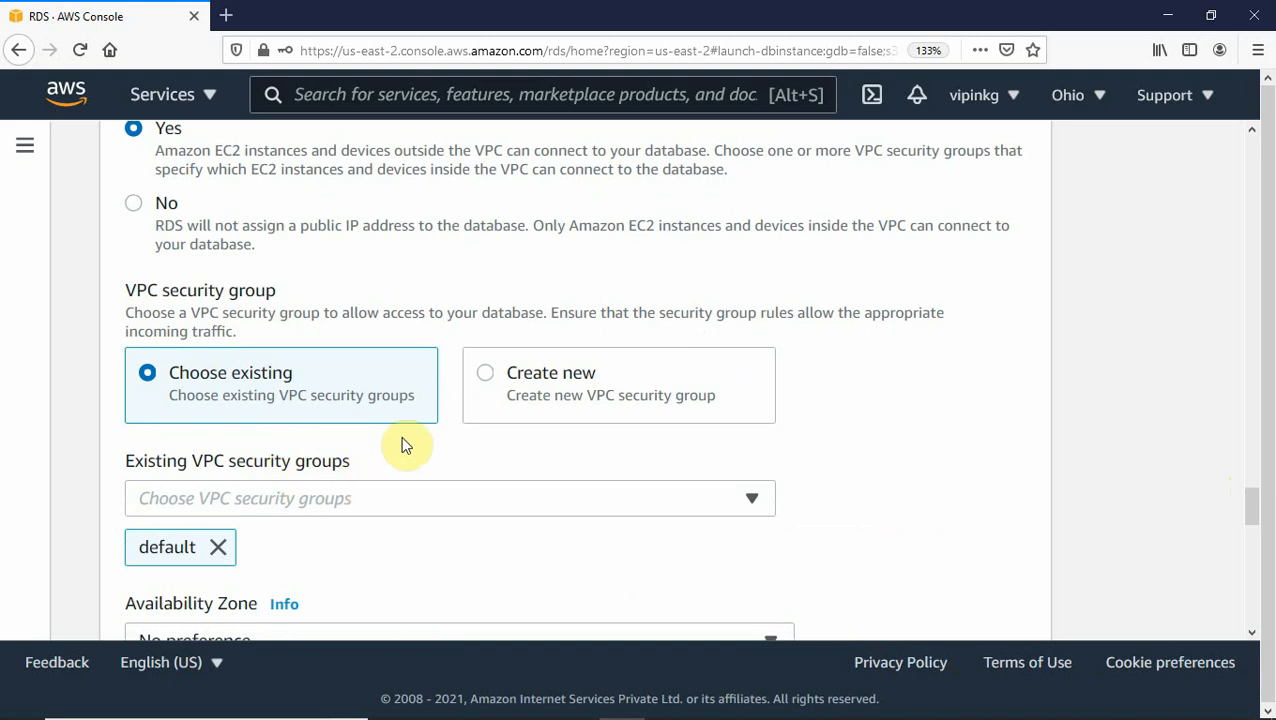
Create a new VPC security group named database.
left_click(486, 375)
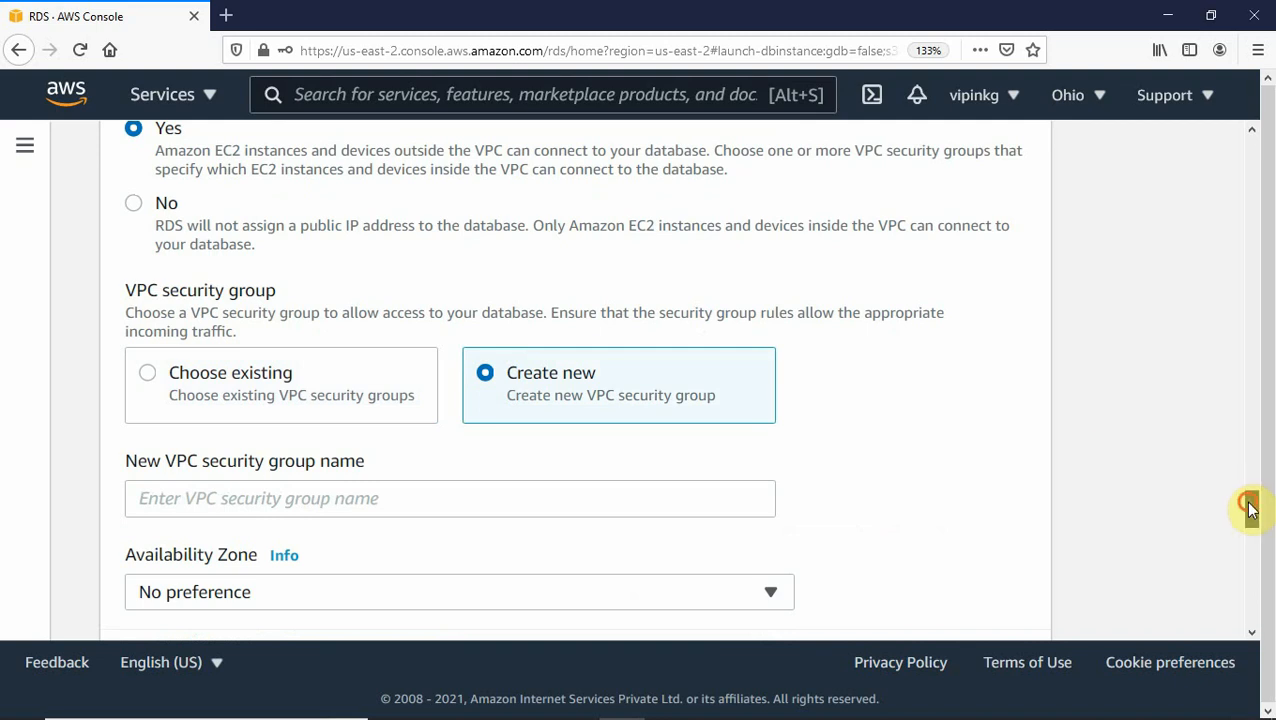
scroll(1248, 510, "down", 2)
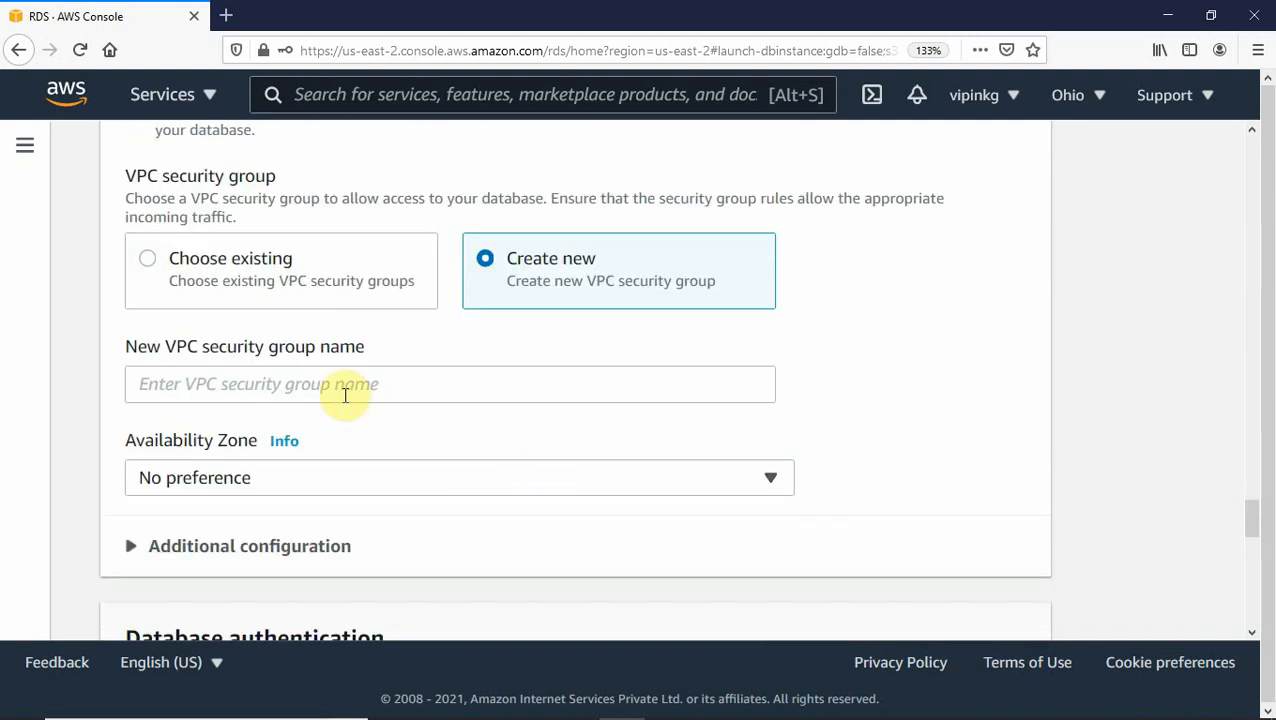
left_click(268, 382)
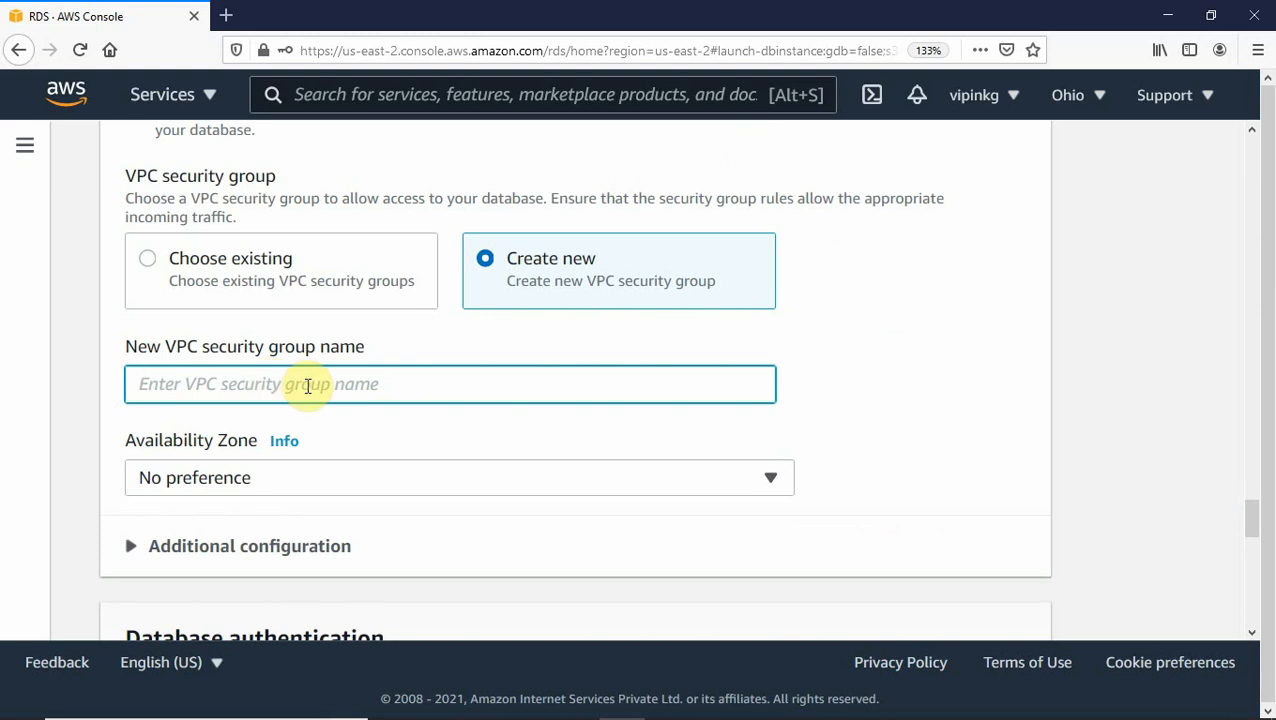
type("data")
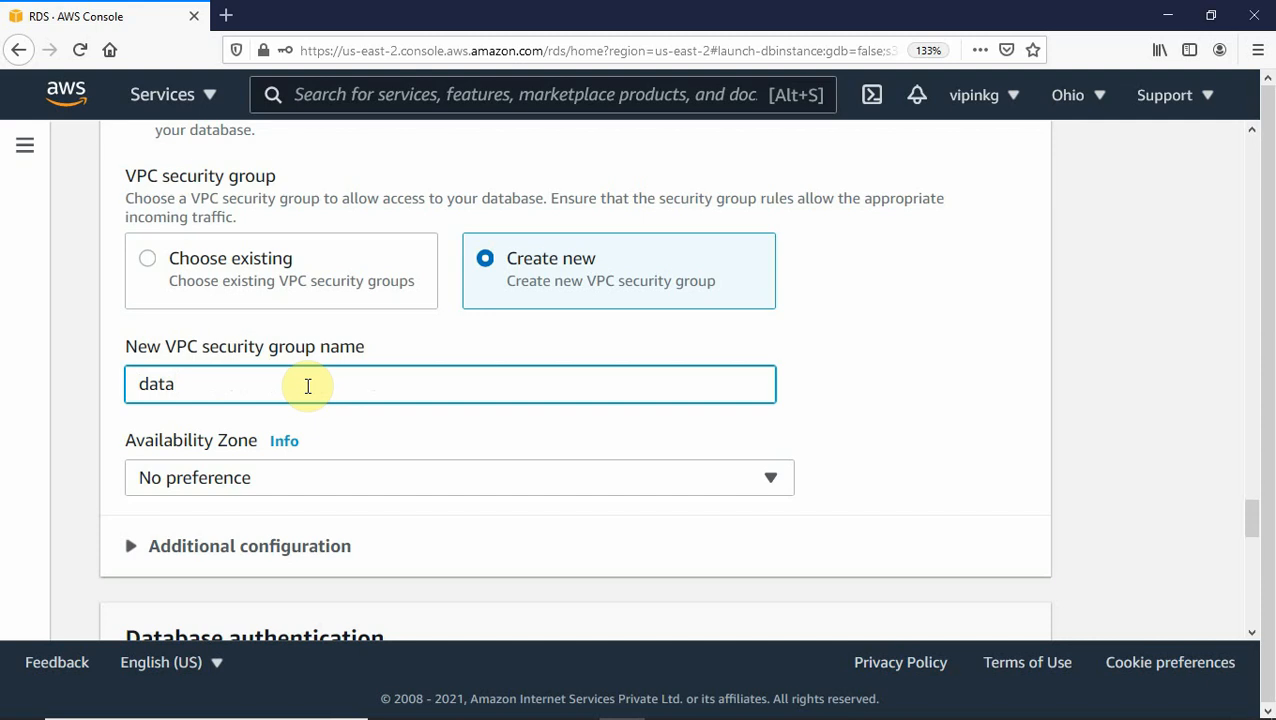
type("base")
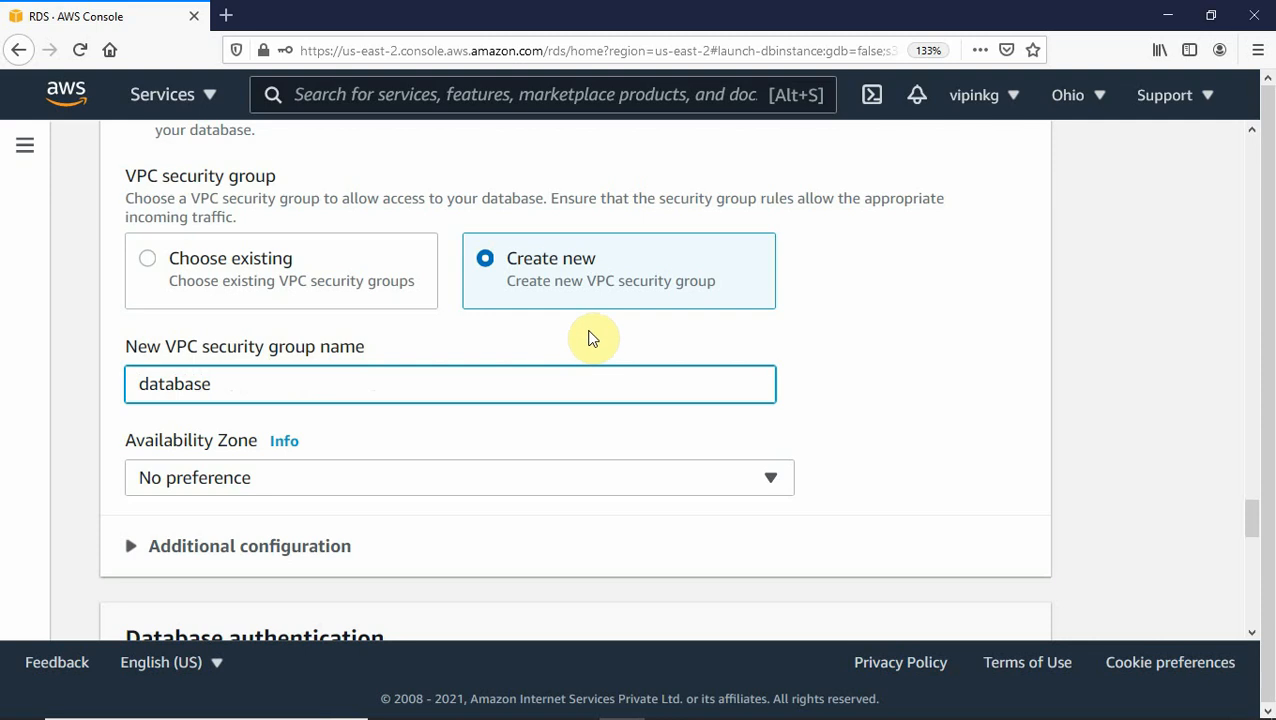
Set the Availability Zone to us-east-2a.
left_click(720, 488)
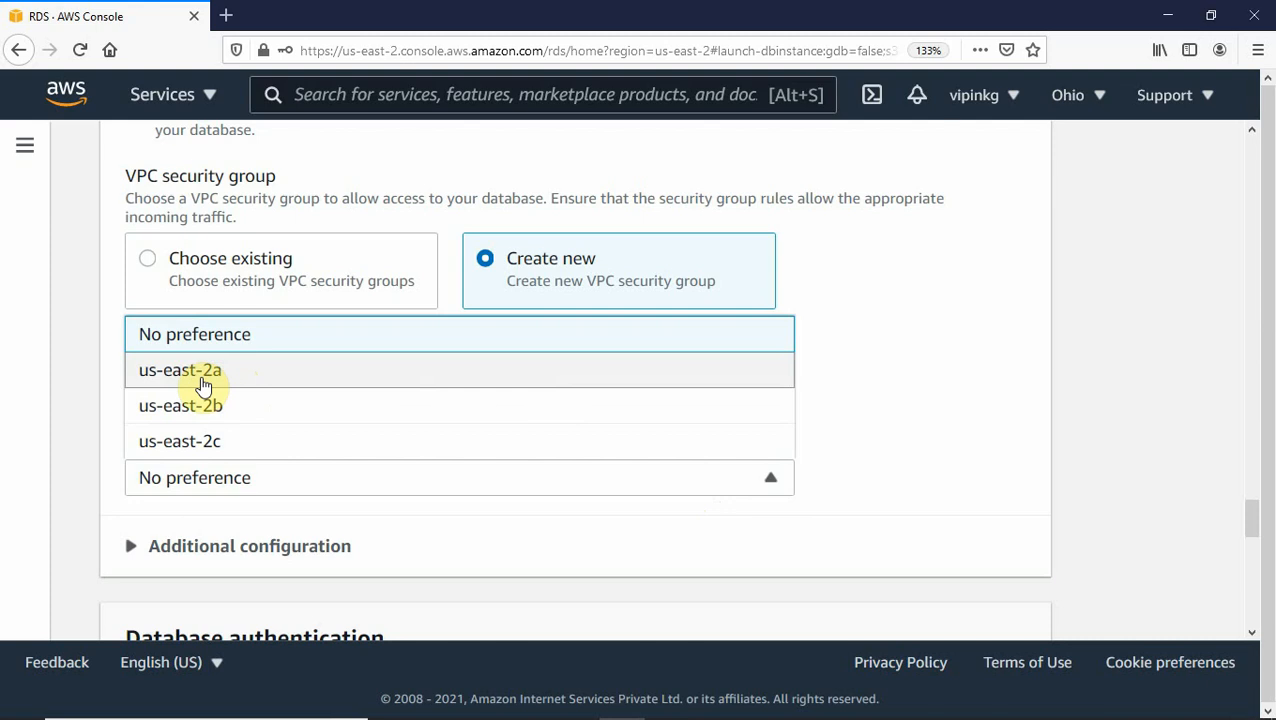
left_click(201, 372)
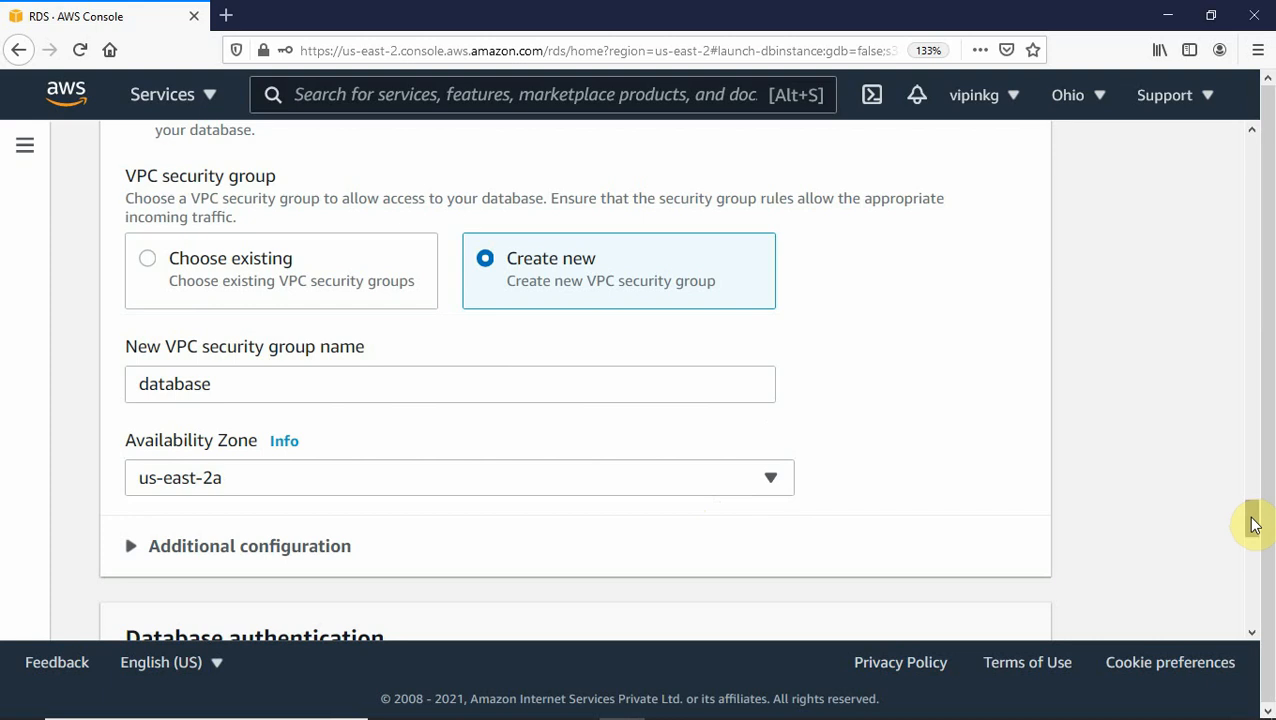
left_click_drag(1253, 524, 1253, 528)
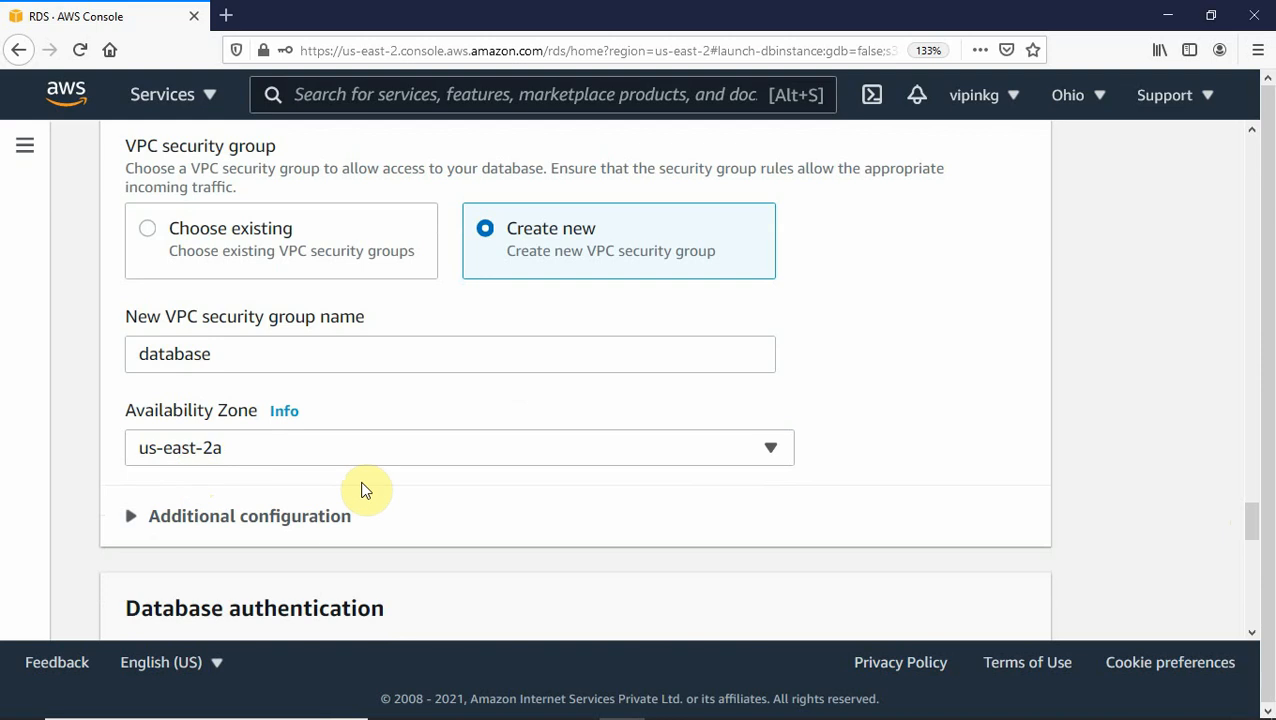
Expand both Additional configuration sections to reveal port 3306 and the initial database name field.
left_click(1252, 520)
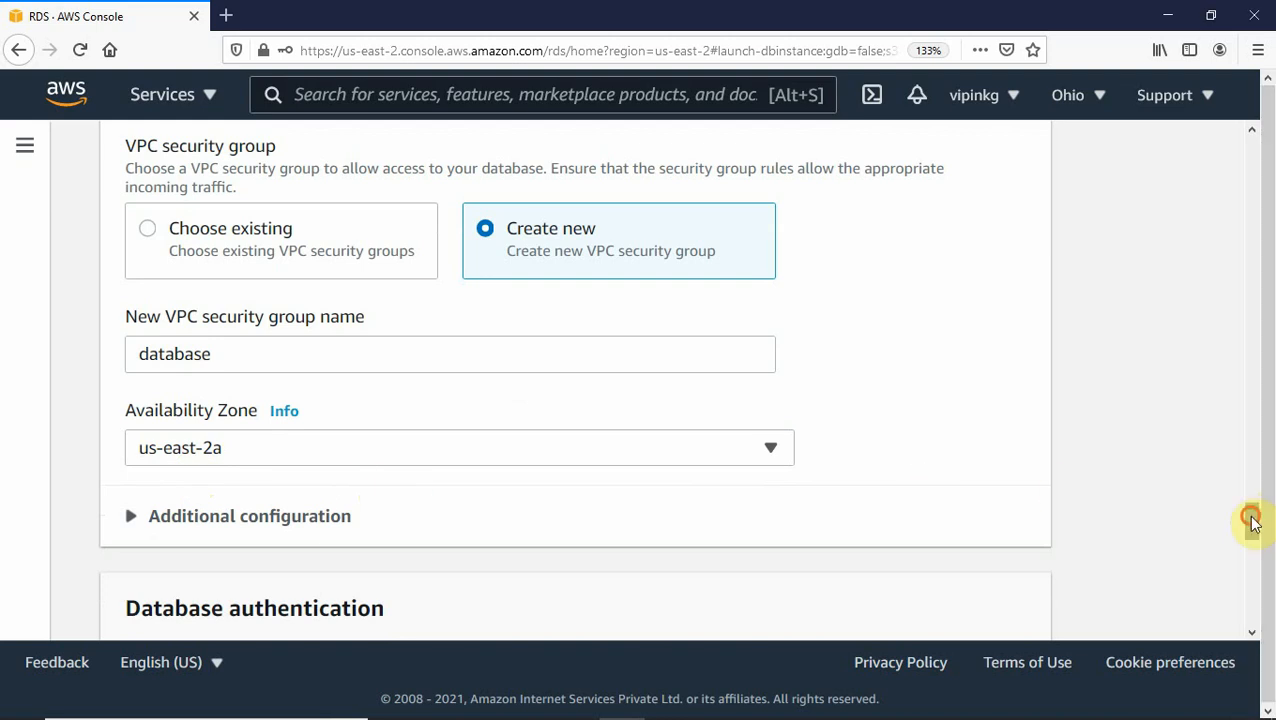
left_click_drag(1252, 520, 1248, 535)
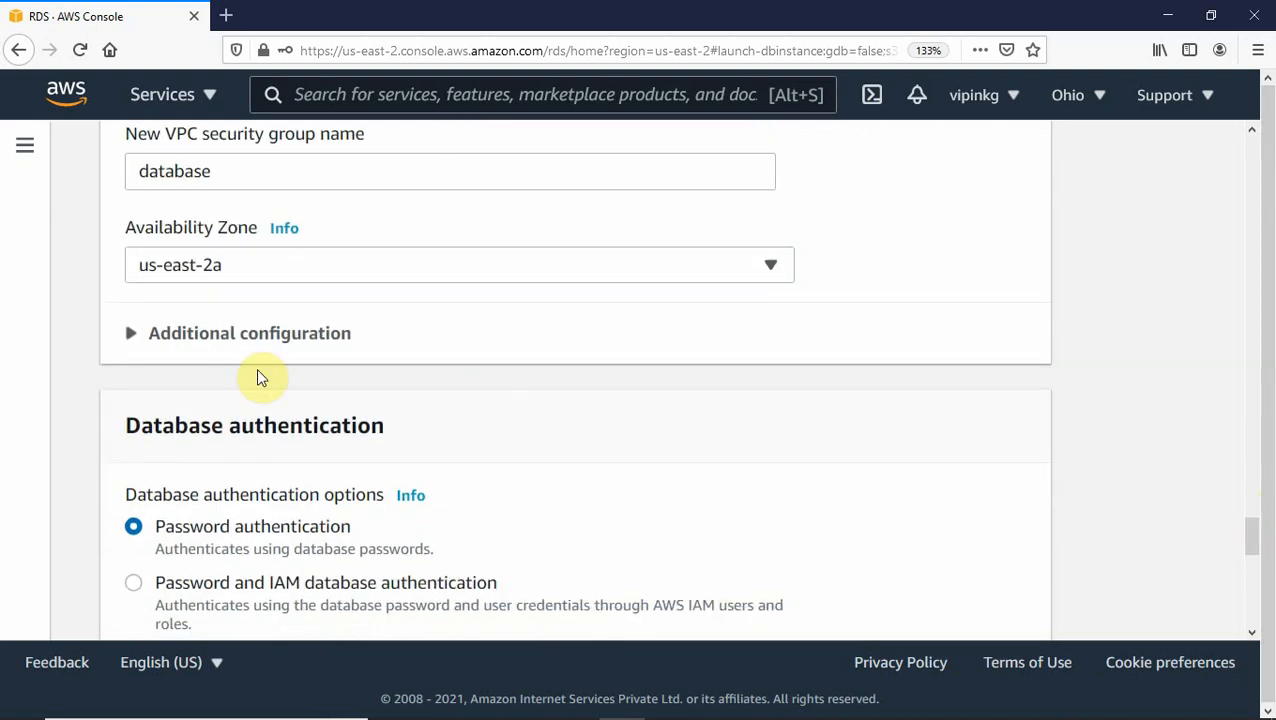
left_click(130, 336)
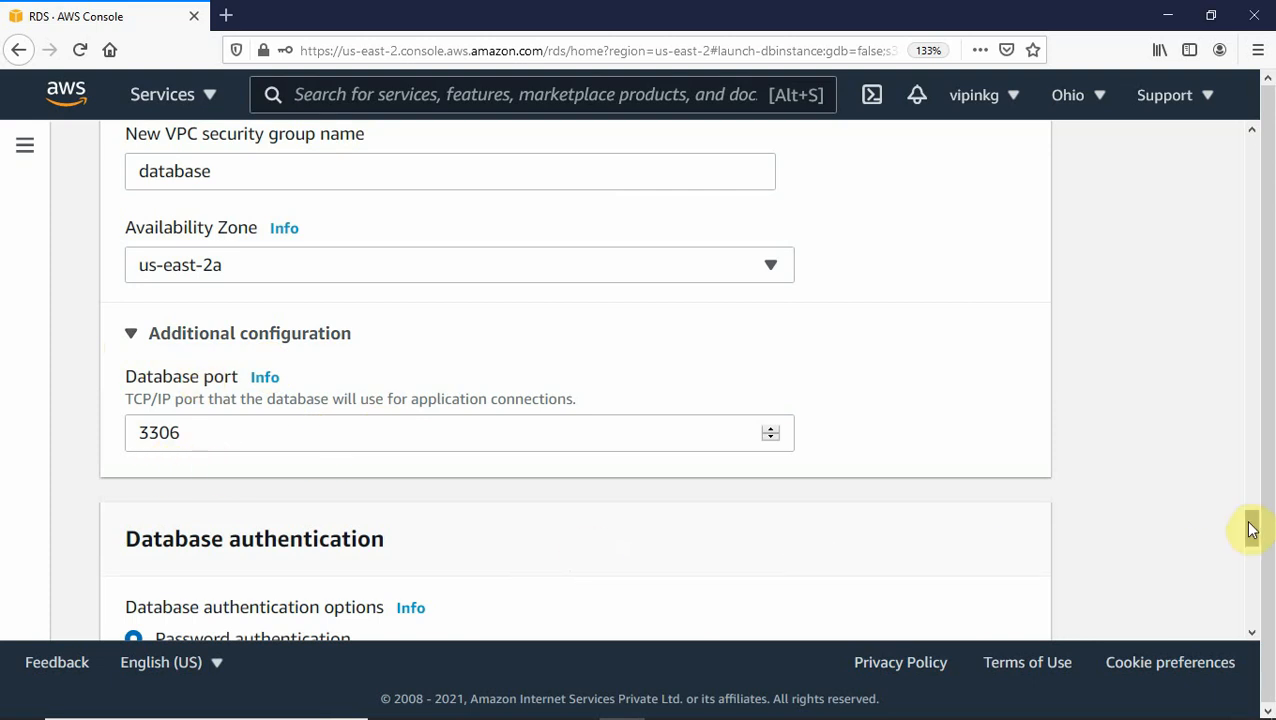
left_click_drag(1252, 530, 1252, 557)
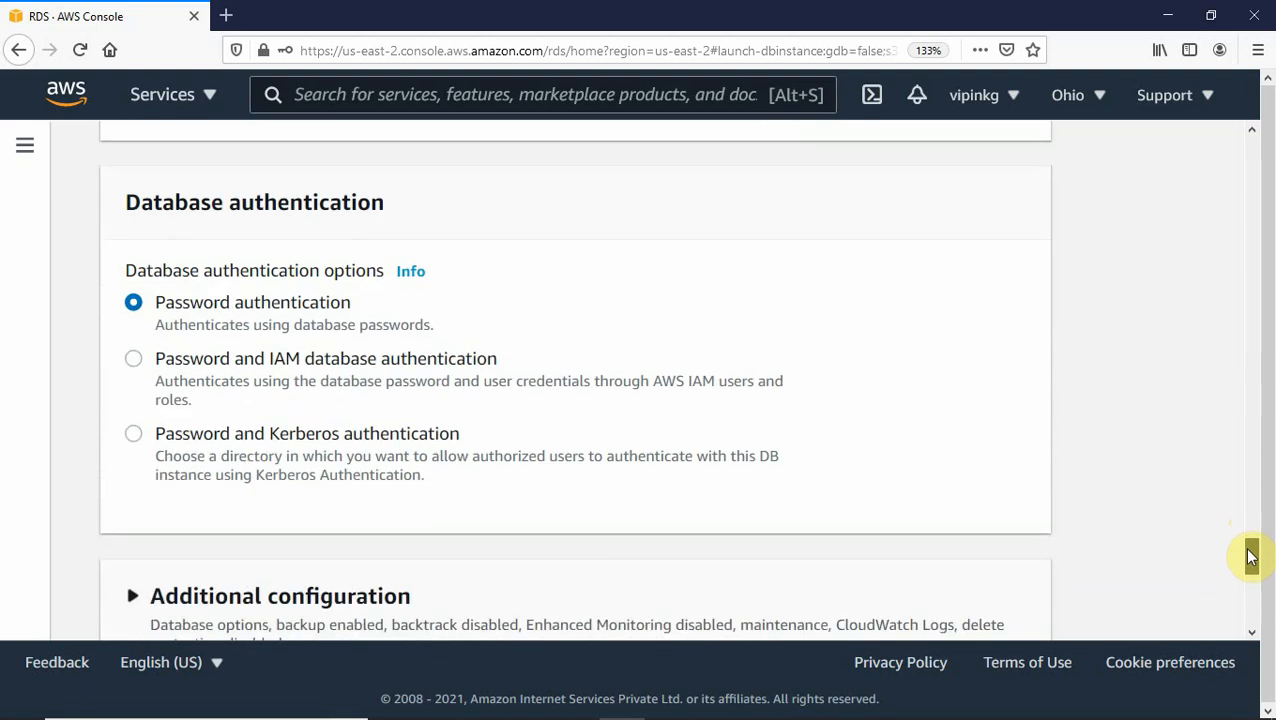
left_click_drag(1251, 557, 1248, 583)
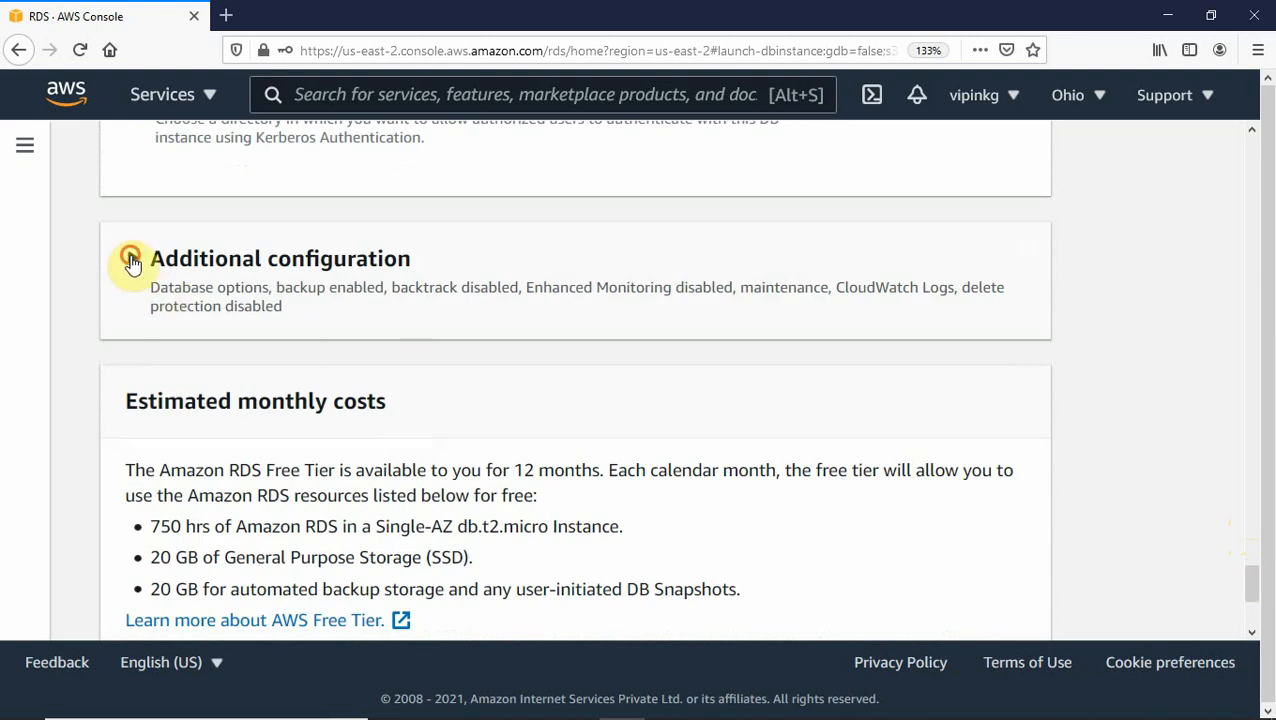
left_click(133, 263)
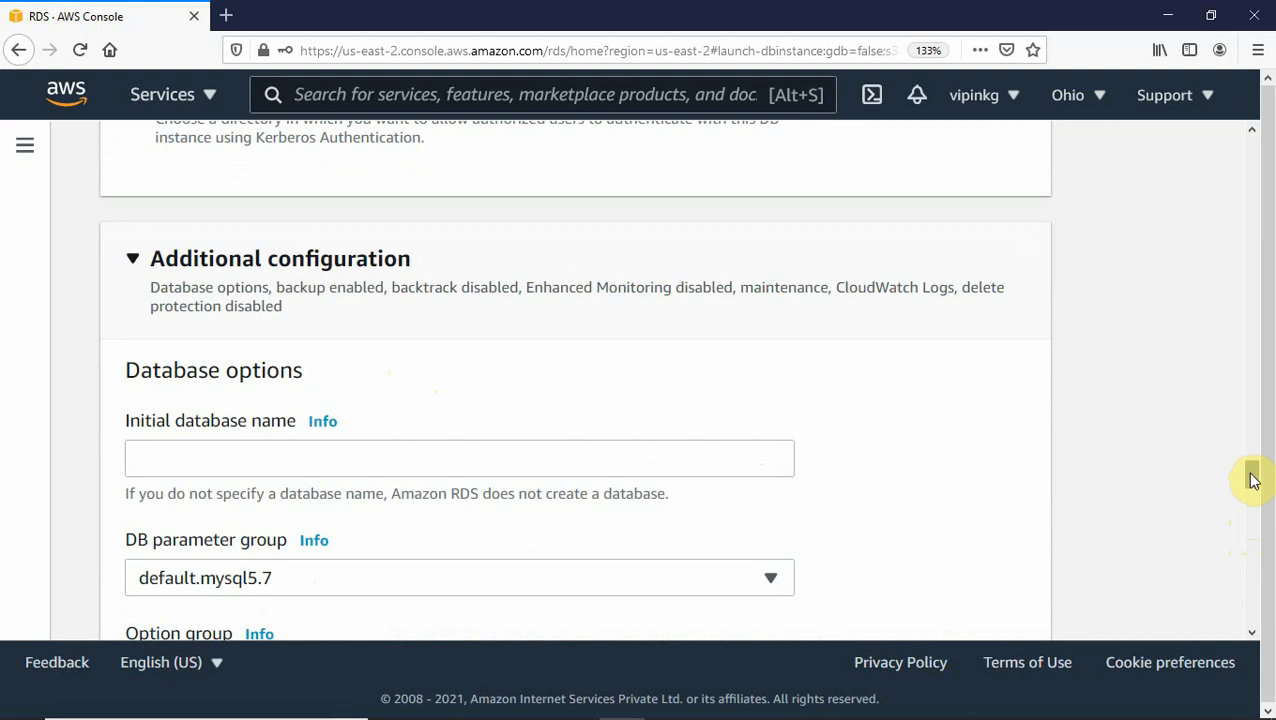
Enter 'test' as the initial database name.
left_click_drag(1253, 480, 1250, 487)
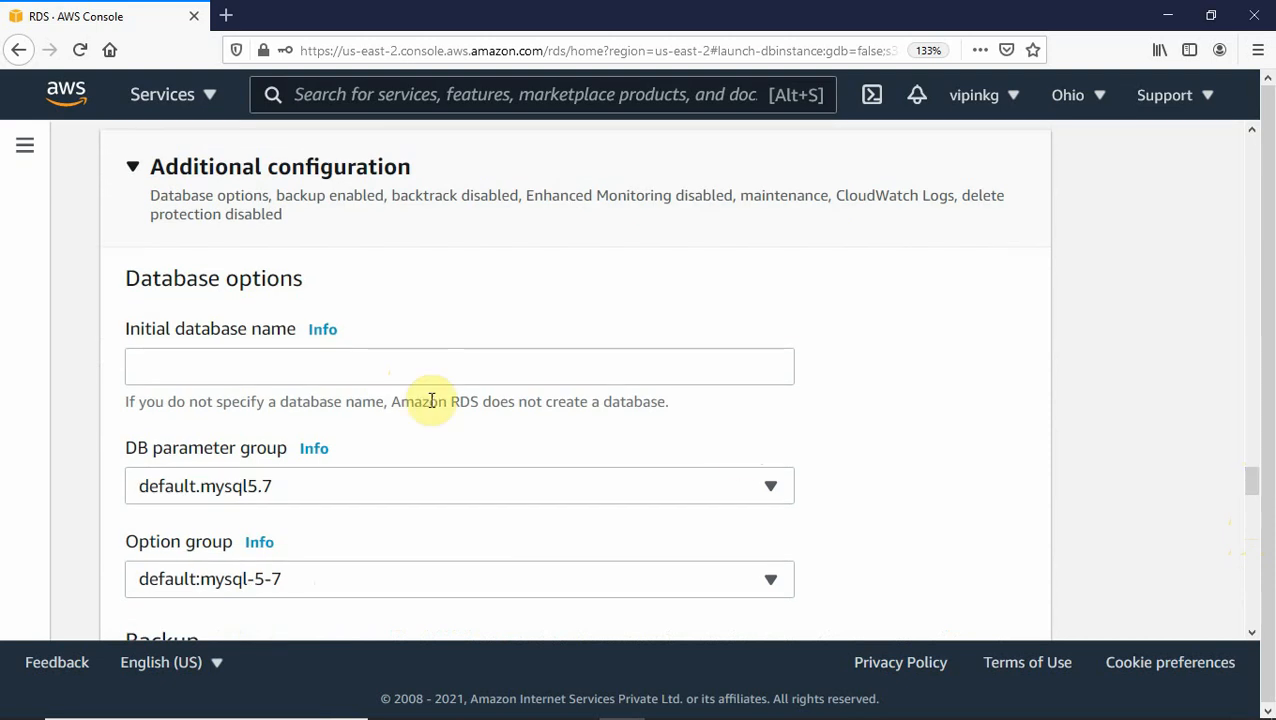
left_click(224, 376)
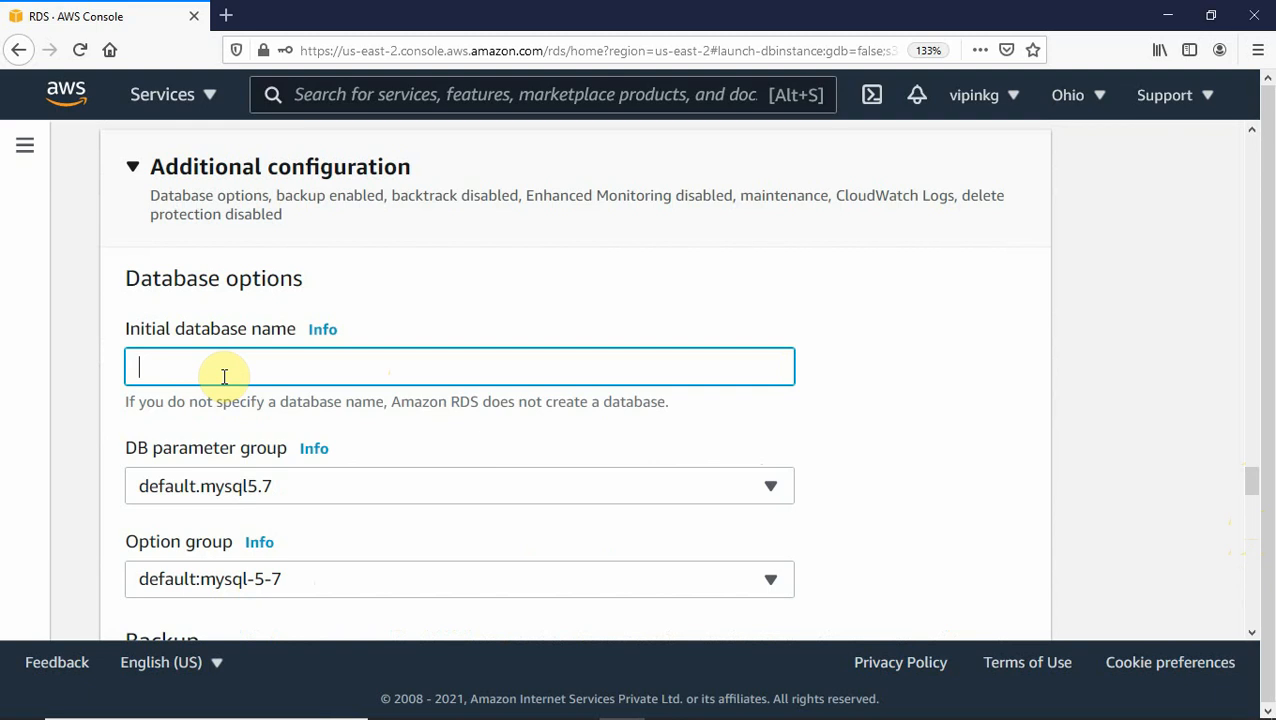
type("test")
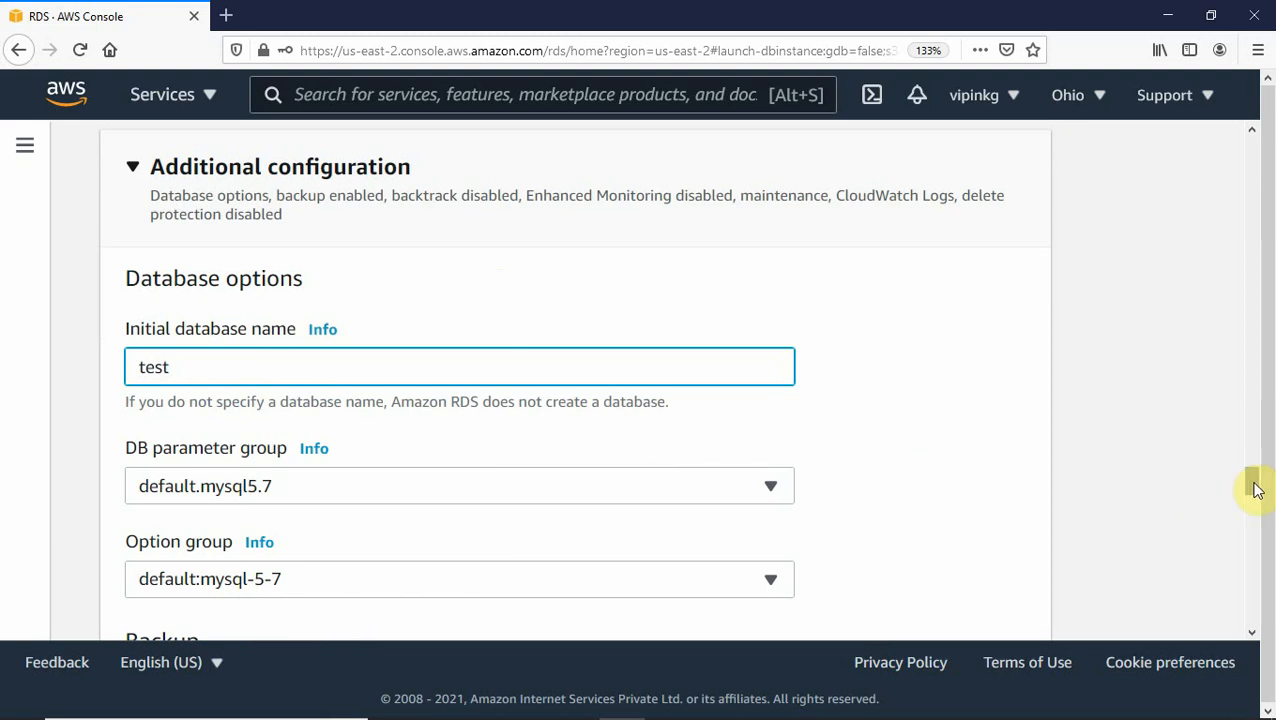
Disable automatic backups and review the remaining database settings.
left_click_drag(1257, 489, 1252, 503)
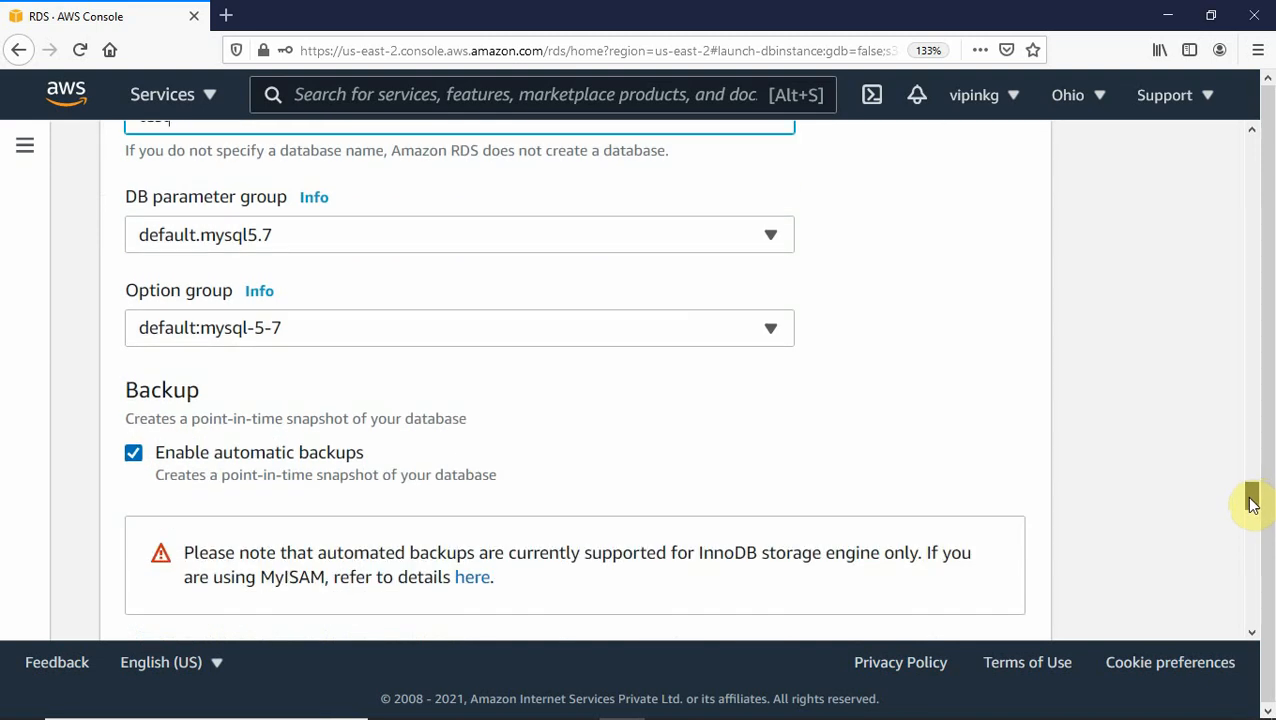
left_click(133, 456)
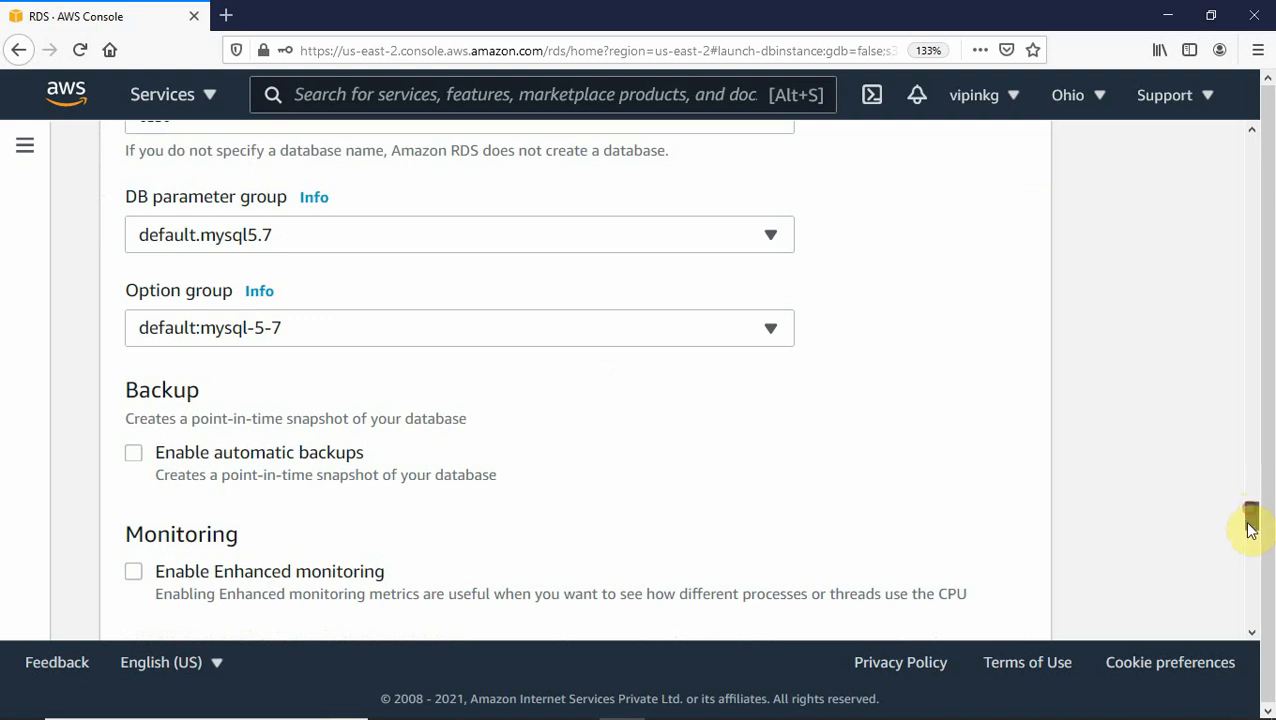
left_click_drag(1247, 521, 1240, 568)
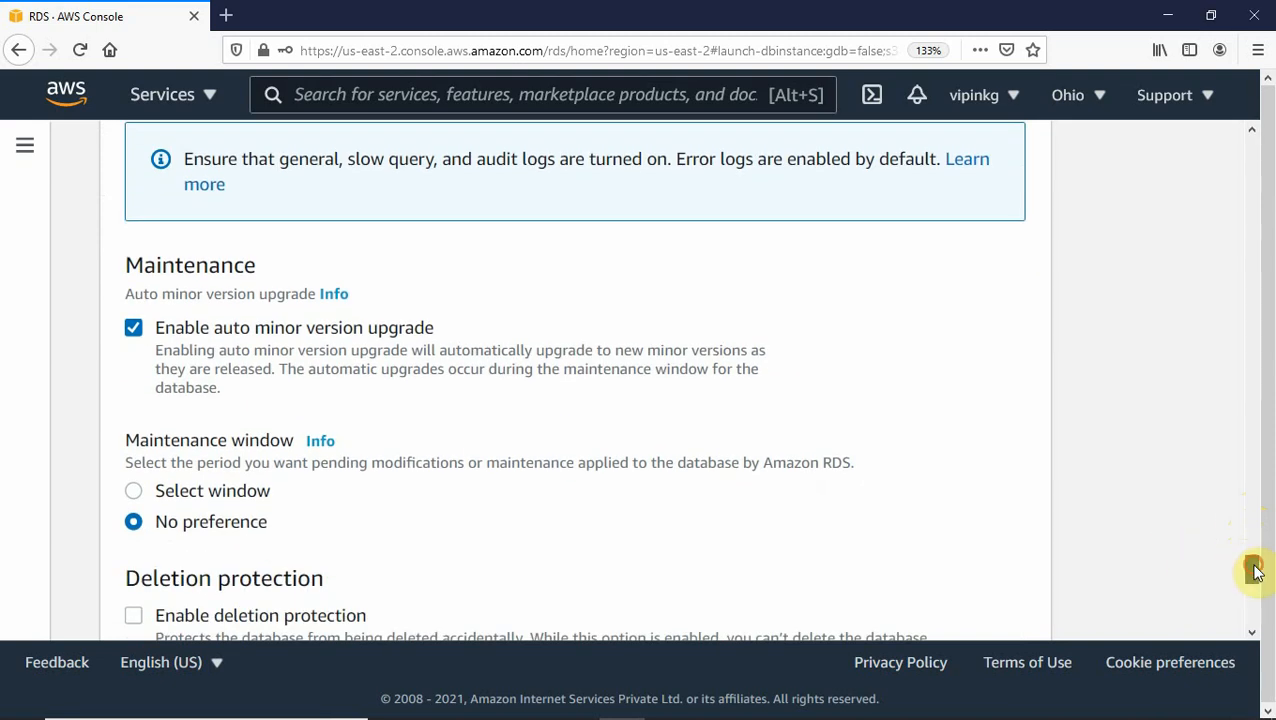
left_click_drag(1250, 566, 1247, 587)
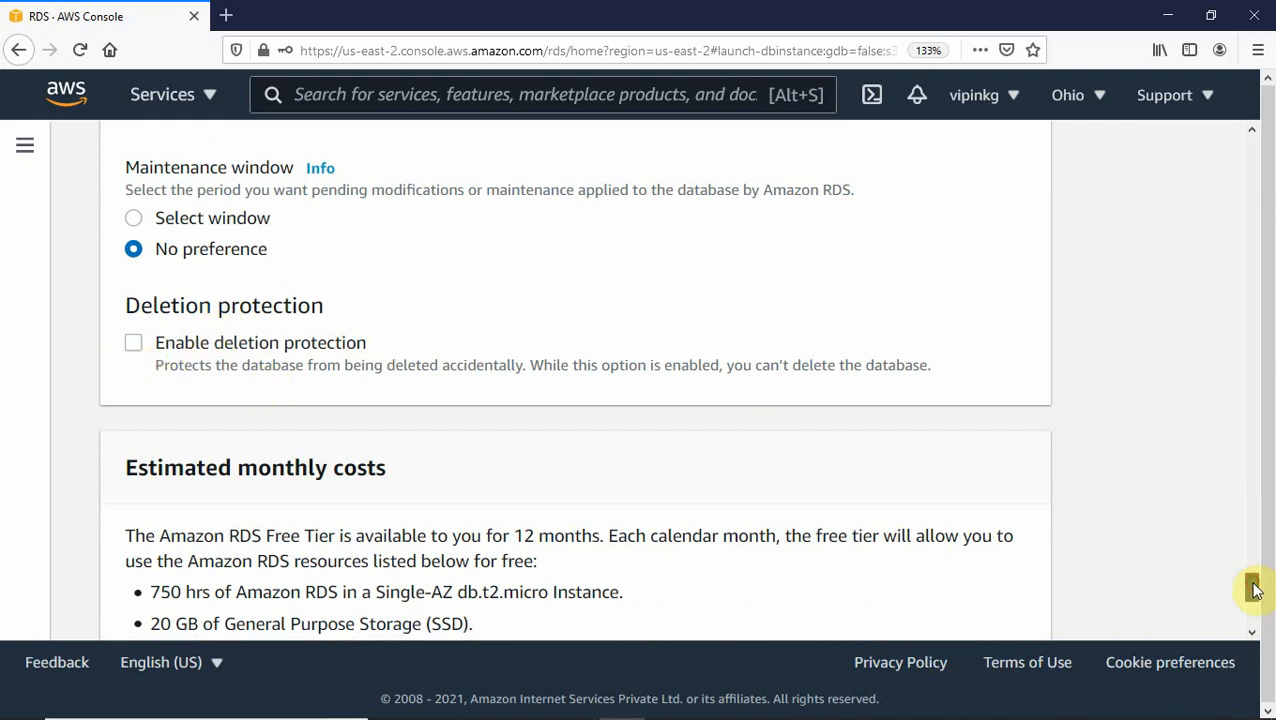
left_click_drag(1254, 590, 1236, 432)
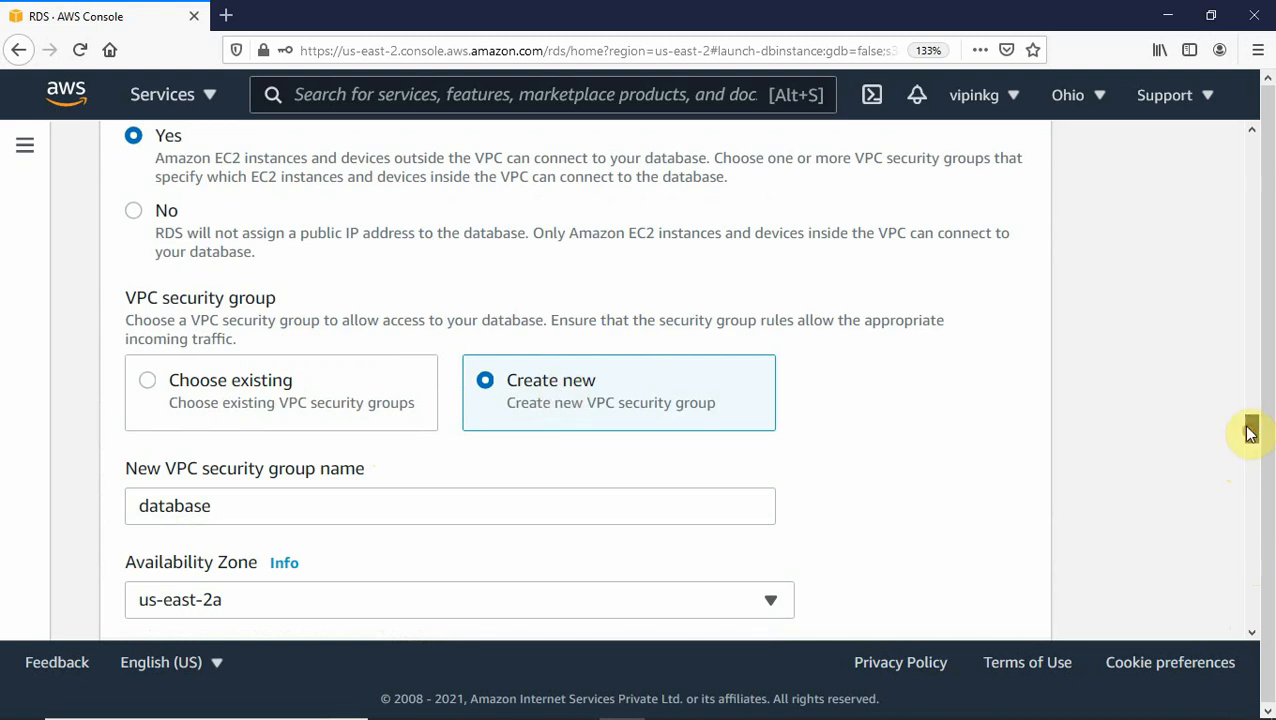
Submit the completed form to create the mydb MySQL database.
left_click_drag(1250, 430, 1268, 665)
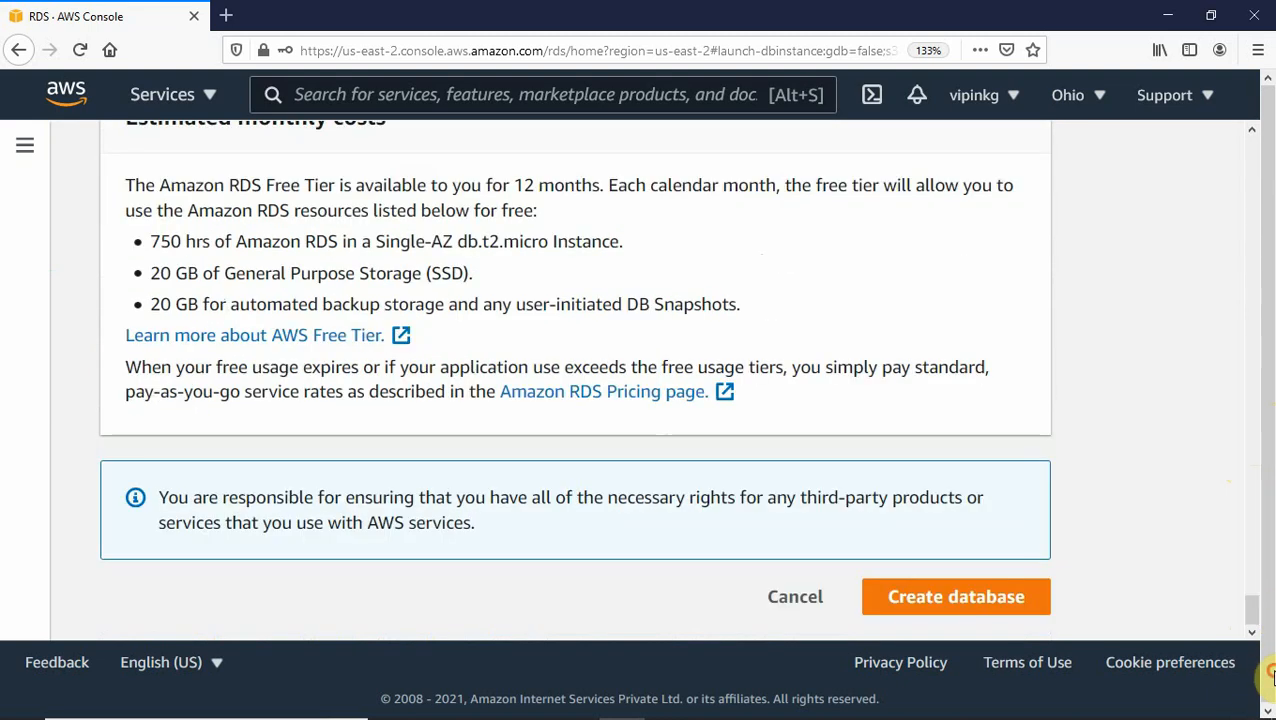
left_click(966, 604)
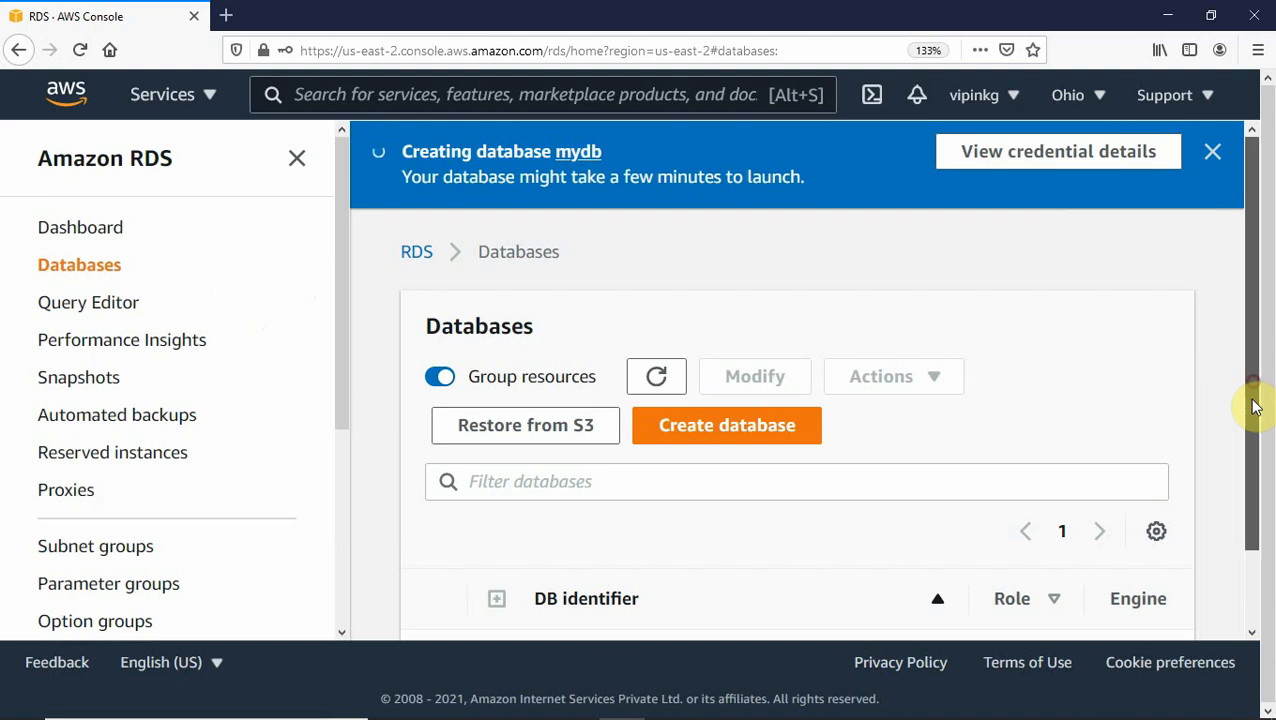
Hide the RDS navigation panel and sort the databases list by DB identifier.
left_click_drag(1256, 405, 1256, 555)
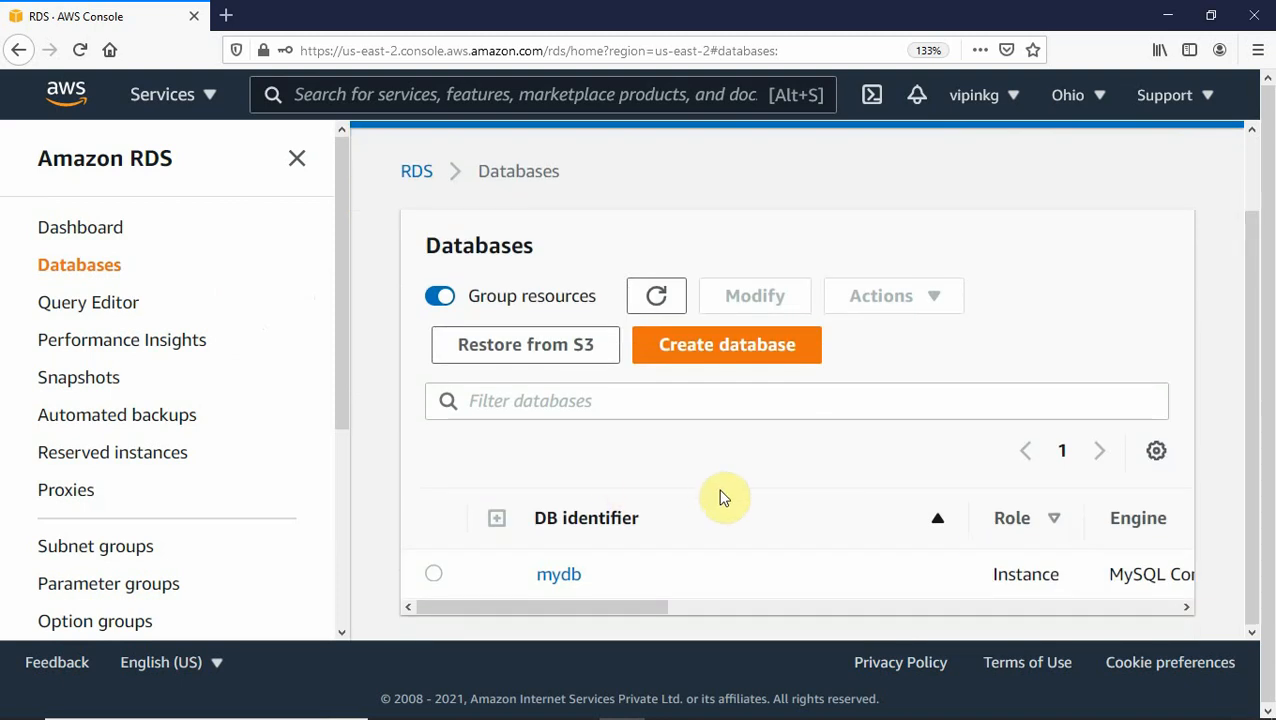
left_click(297, 158)
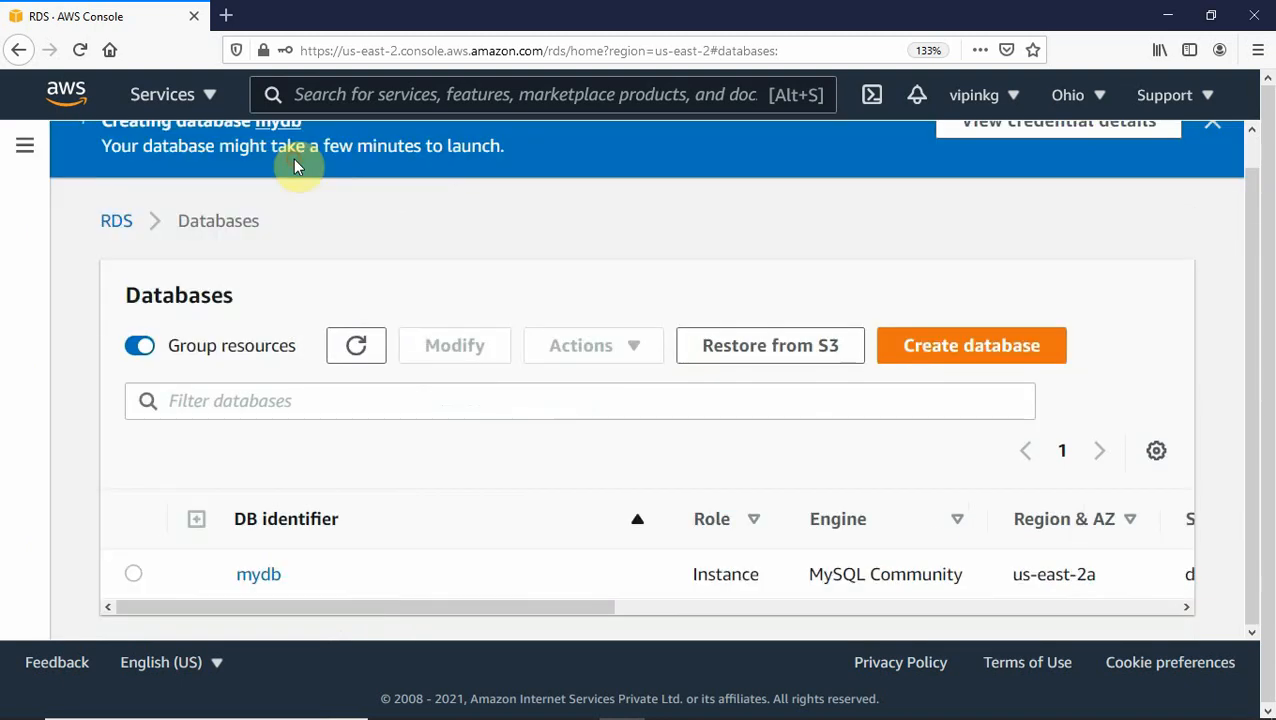
left_click(640, 514)
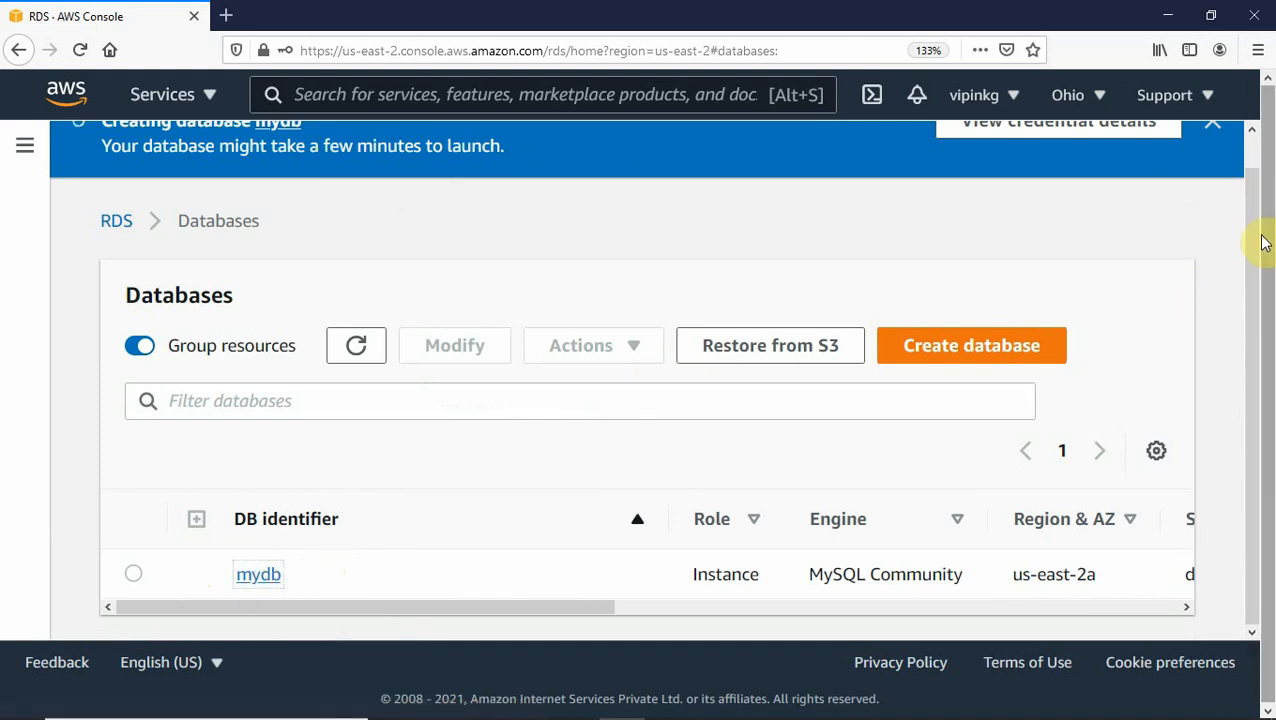
left_click_drag(1263, 243, 1246, 191)
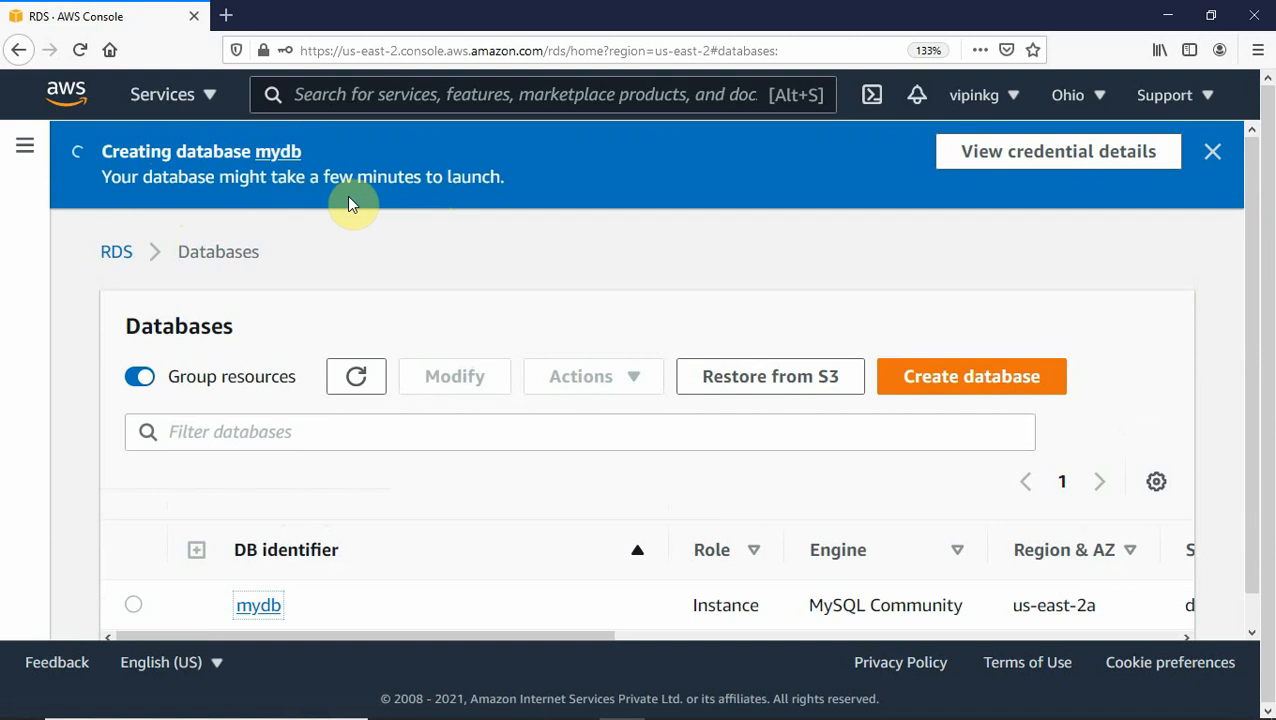
scroll(1255, 355, "down", 1)
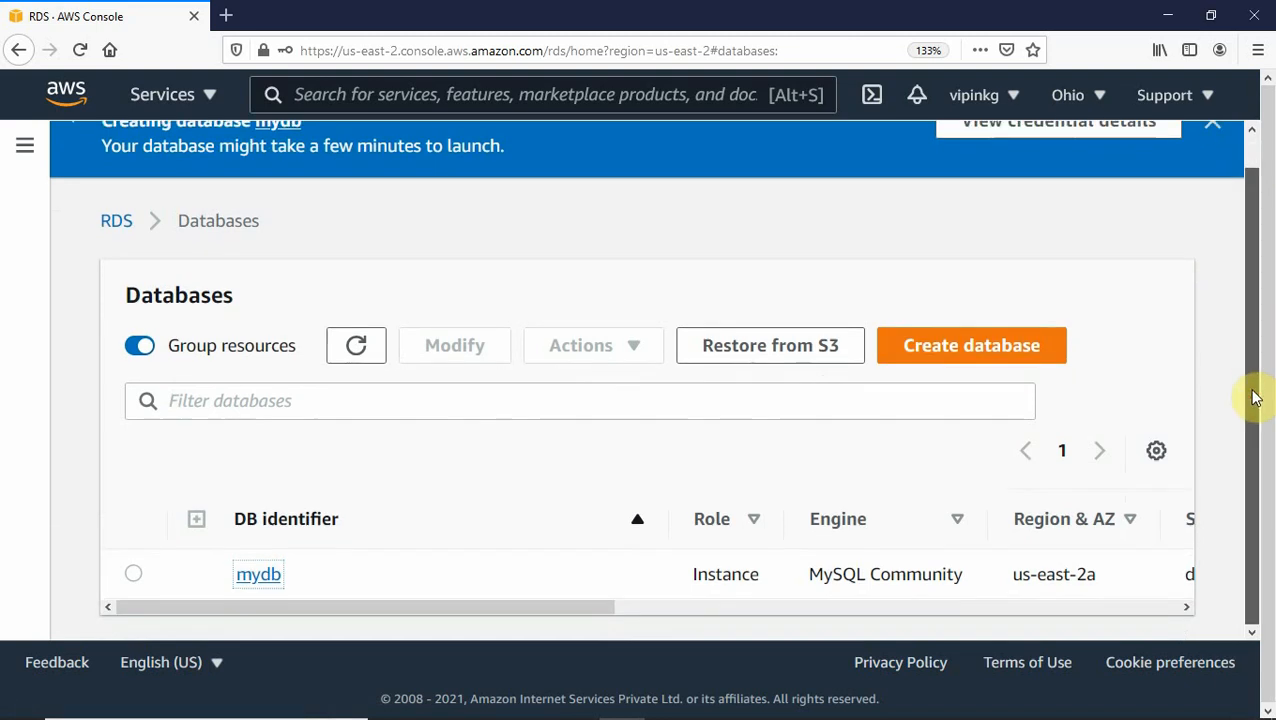
Open mydb's details page and check its Connectivity & security section.
left_click(258, 576)
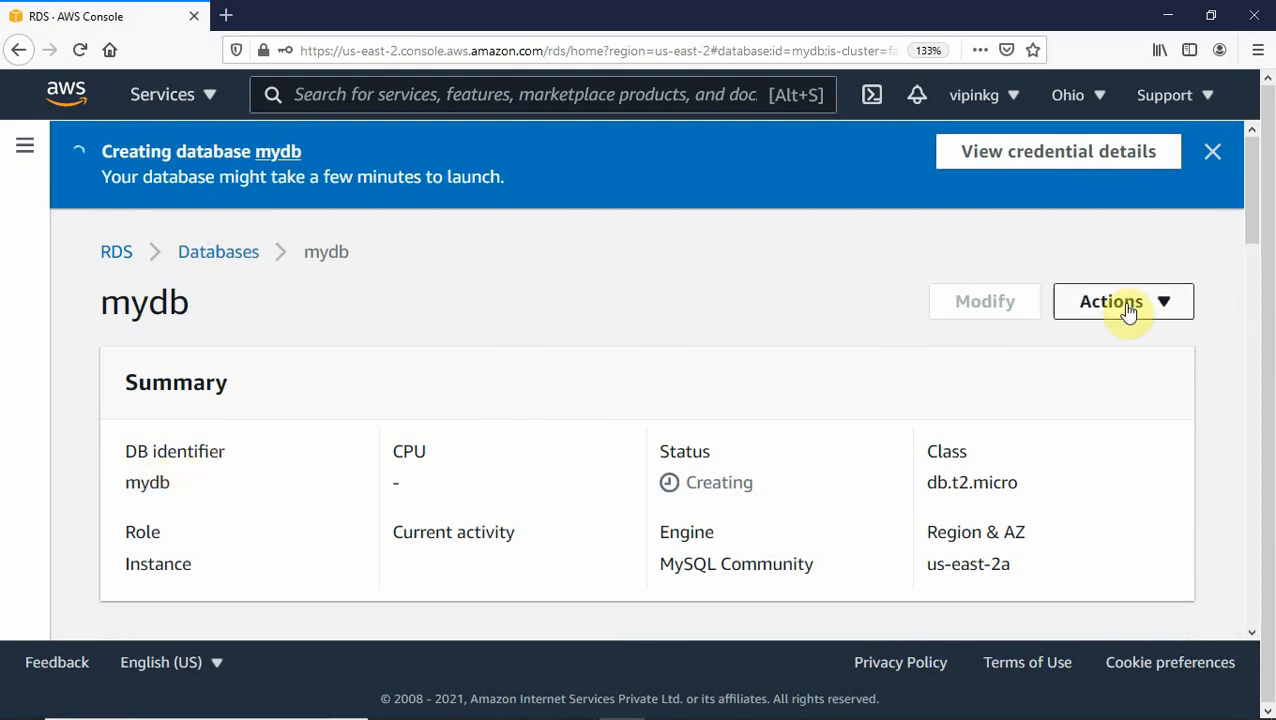
left_click_drag(1250, 182, 1253, 312)
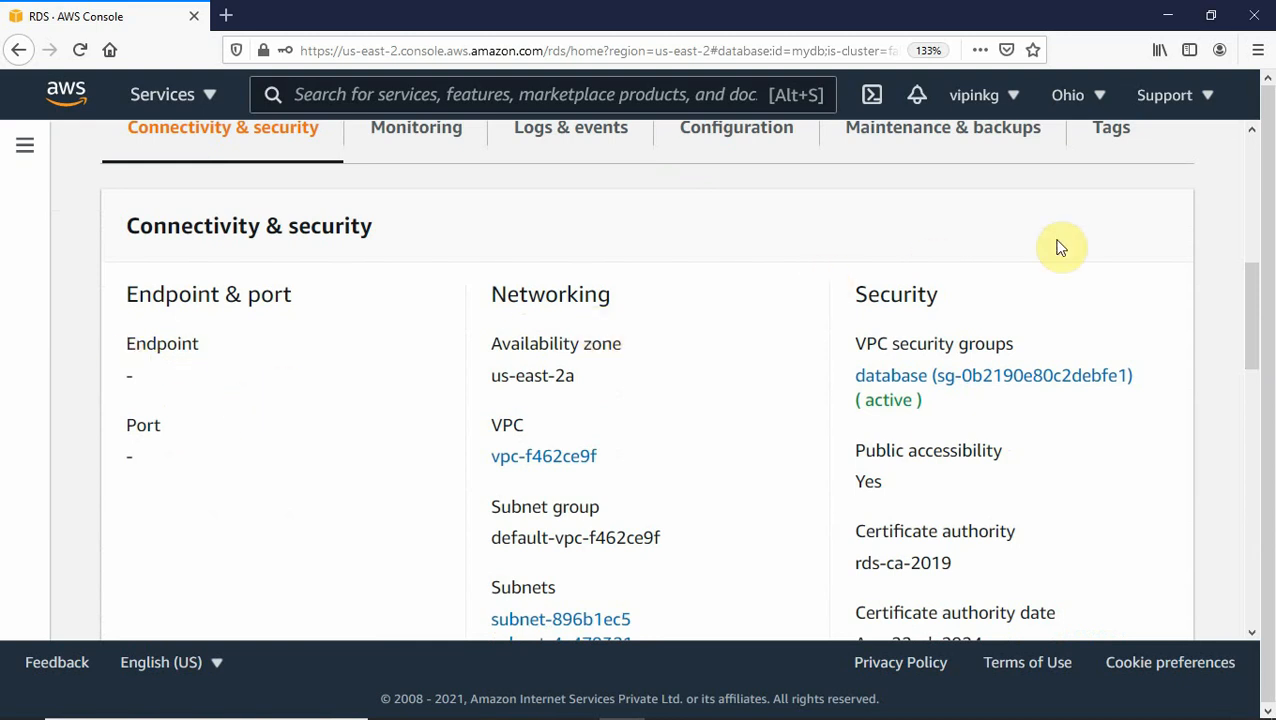
left_click_drag(1248, 333, 1242, 142)
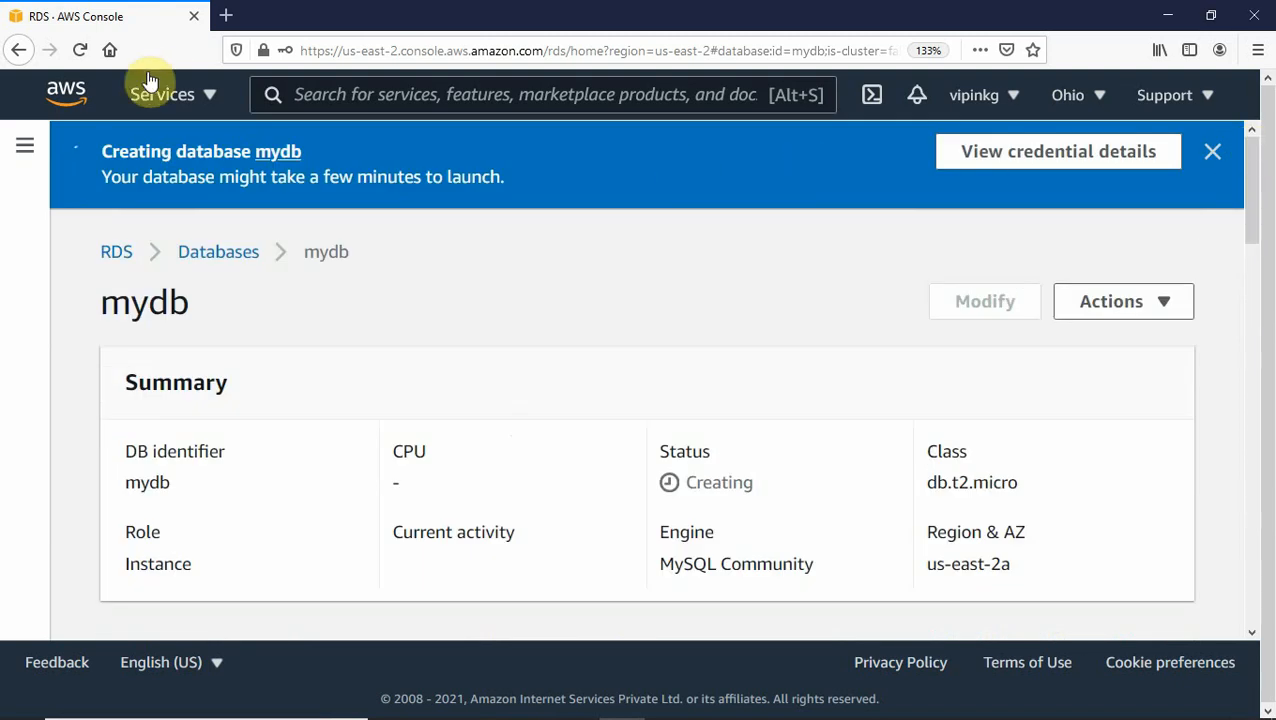
Go to the EC2 console from the Services menu.
left_click(207, 99)
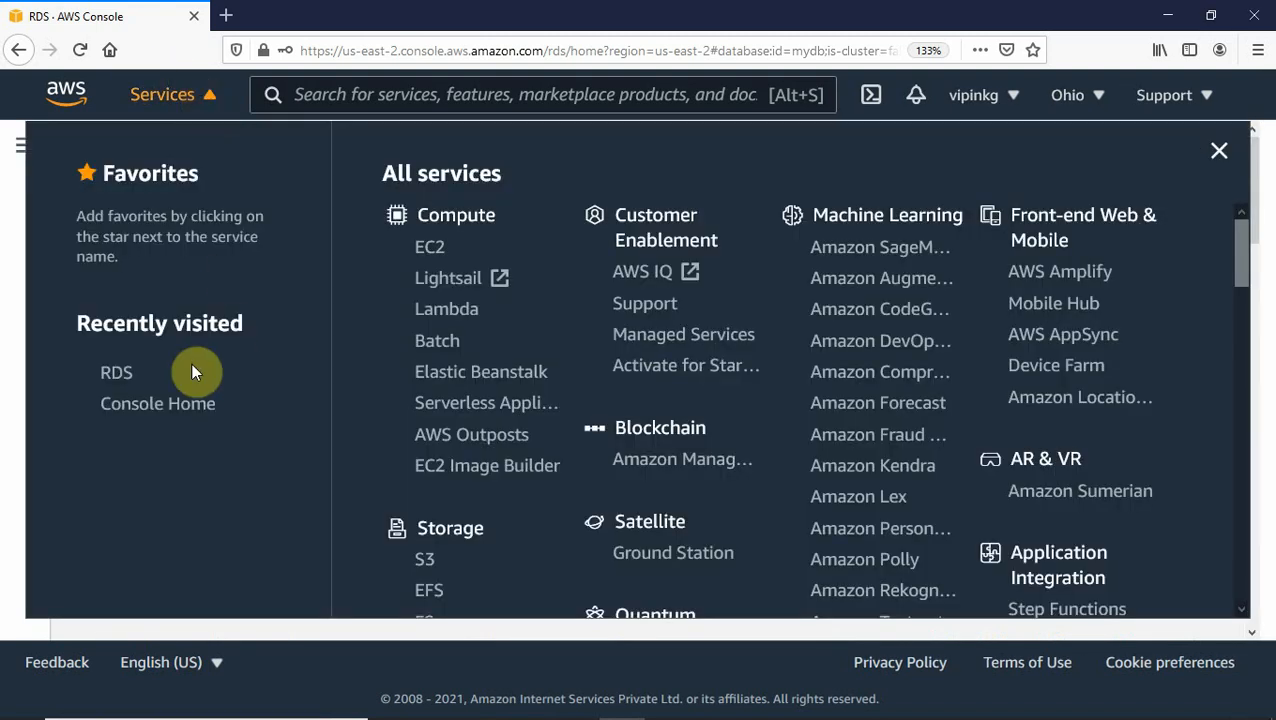
left_click(431, 250)
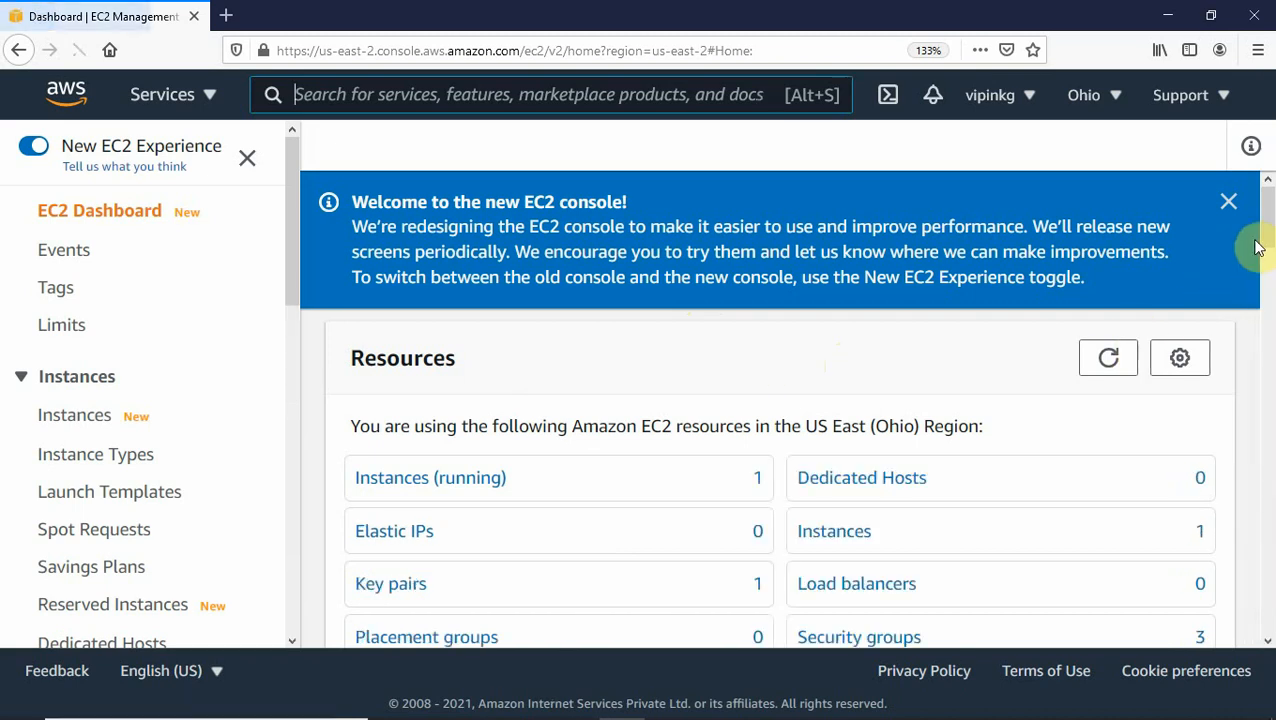
left_click_drag(1218, 200, 1218, 238)
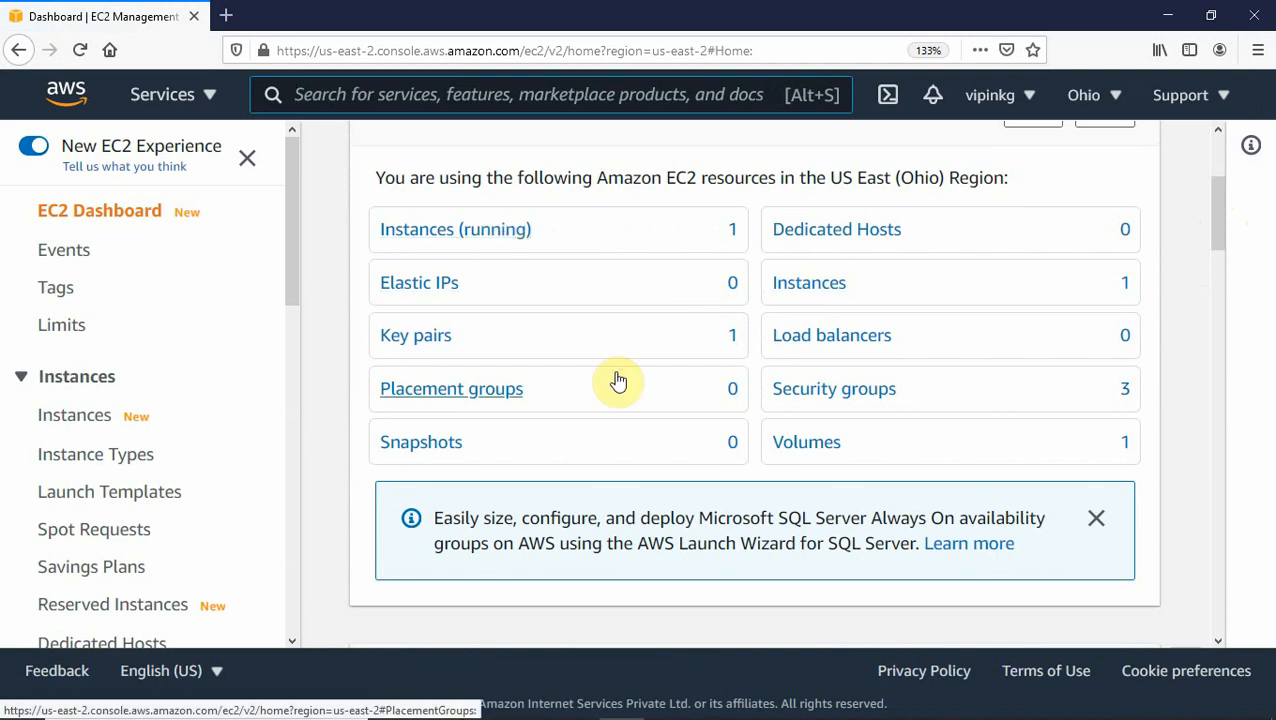
Select the 'database' security group and bring up its Actions menu.
left_click(818, 397)
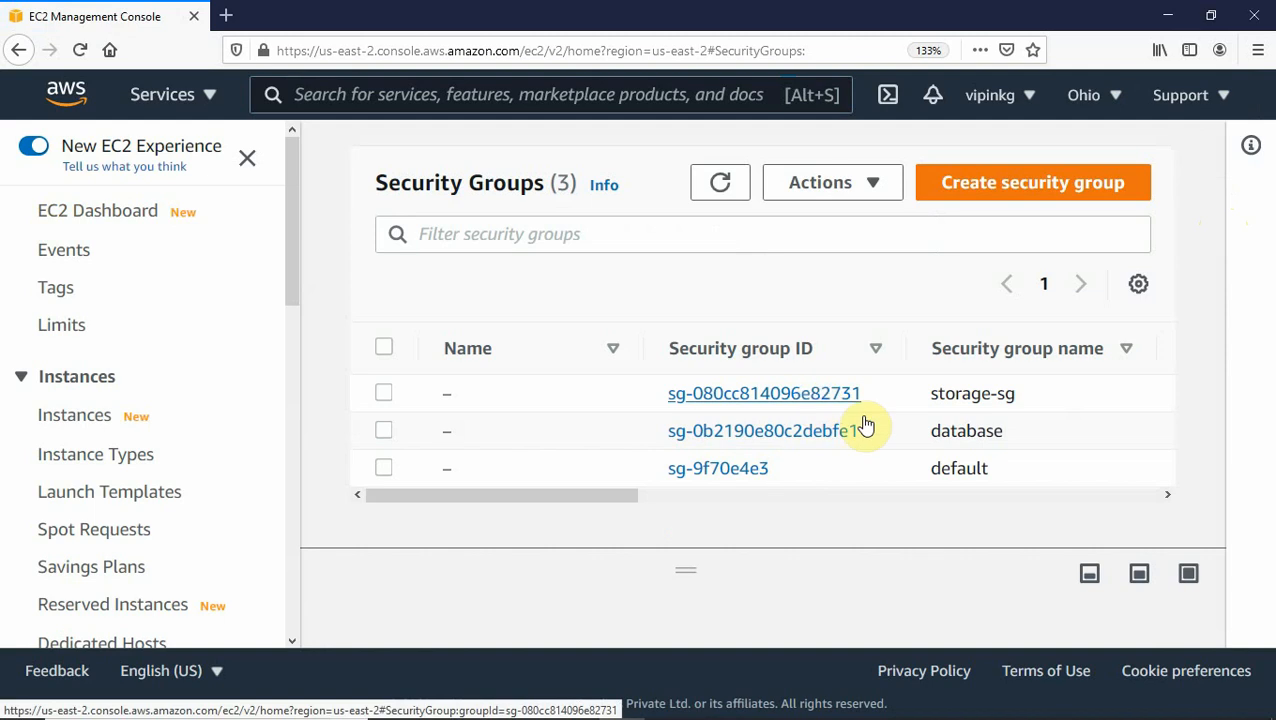
left_click(384, 433)
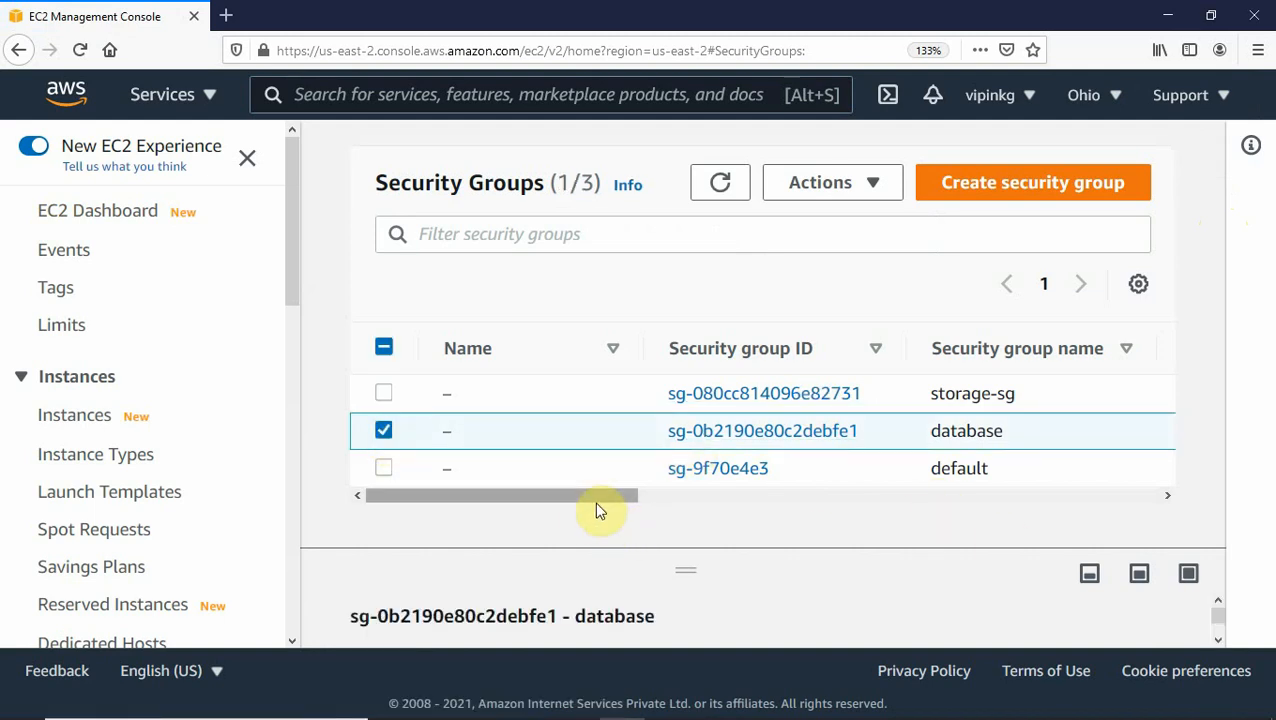
left_click_drag(594, 507, 698, 507)
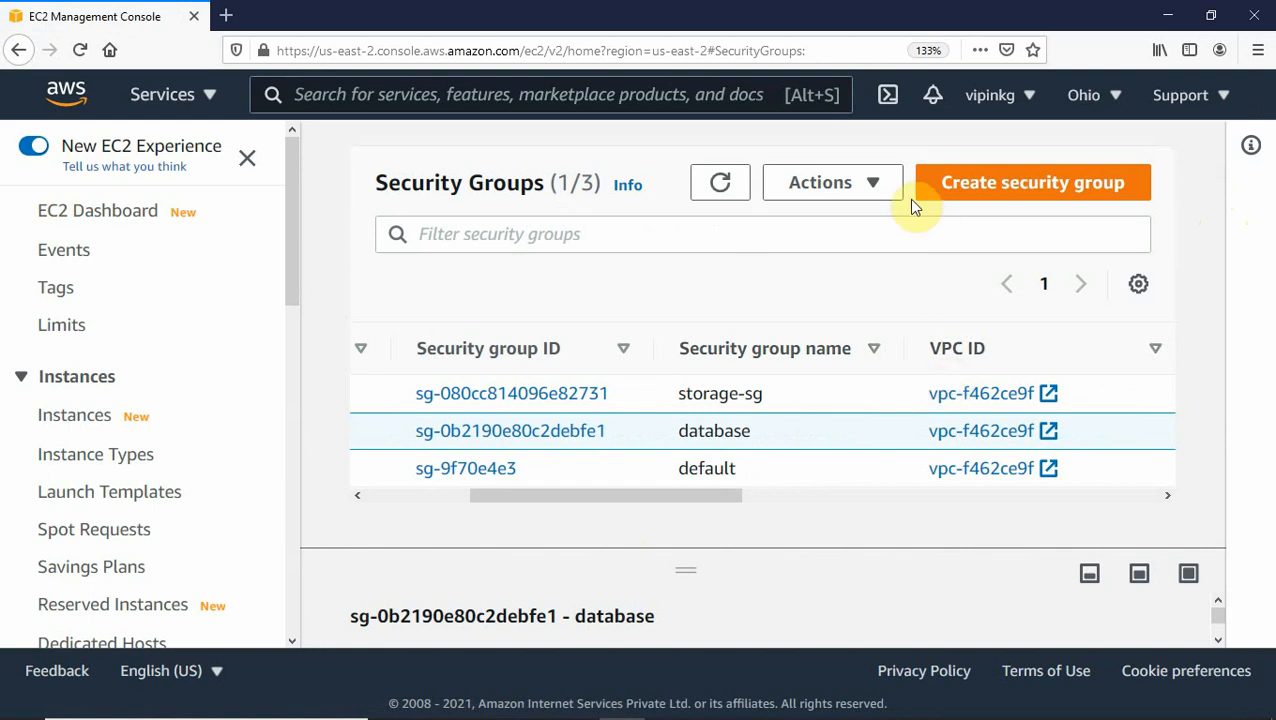
left_click(877, 183)
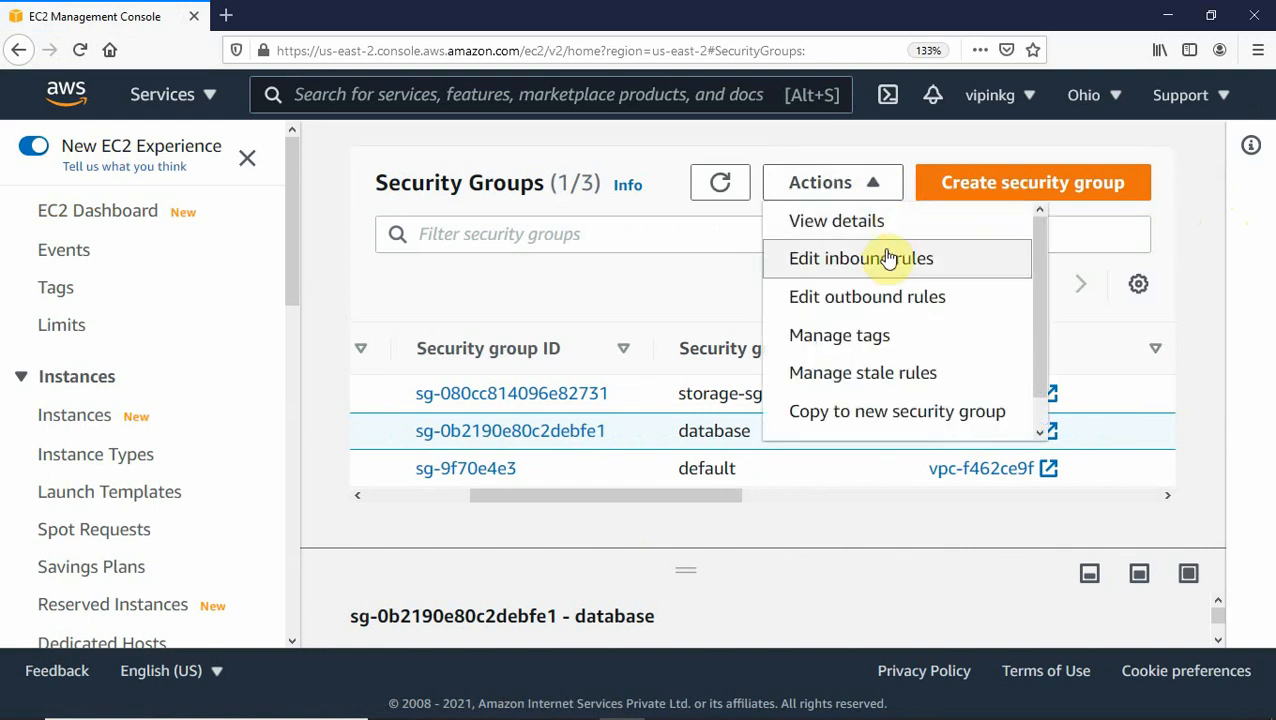
Change the MySQL/Aurora port 3306 inbound rule's source to 0.0.0.0/0.
left_click(880, 262)
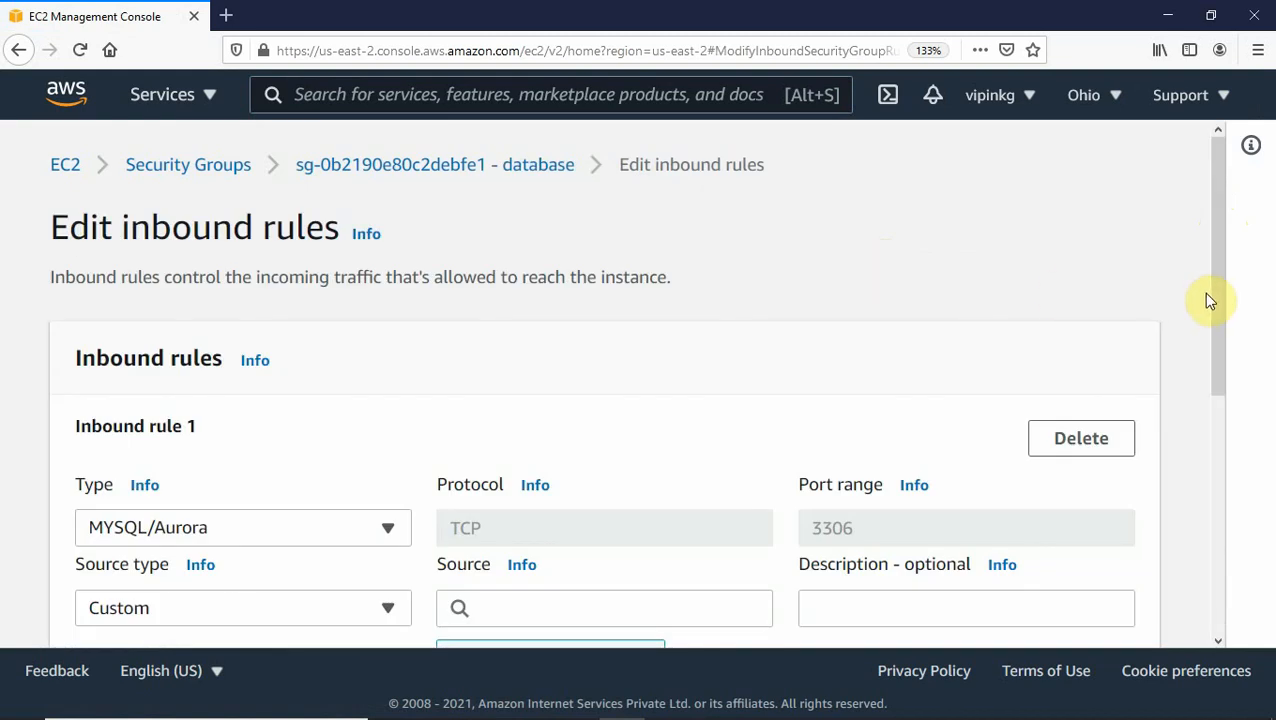
left_click_drag(1217, 274, 1229, 376)
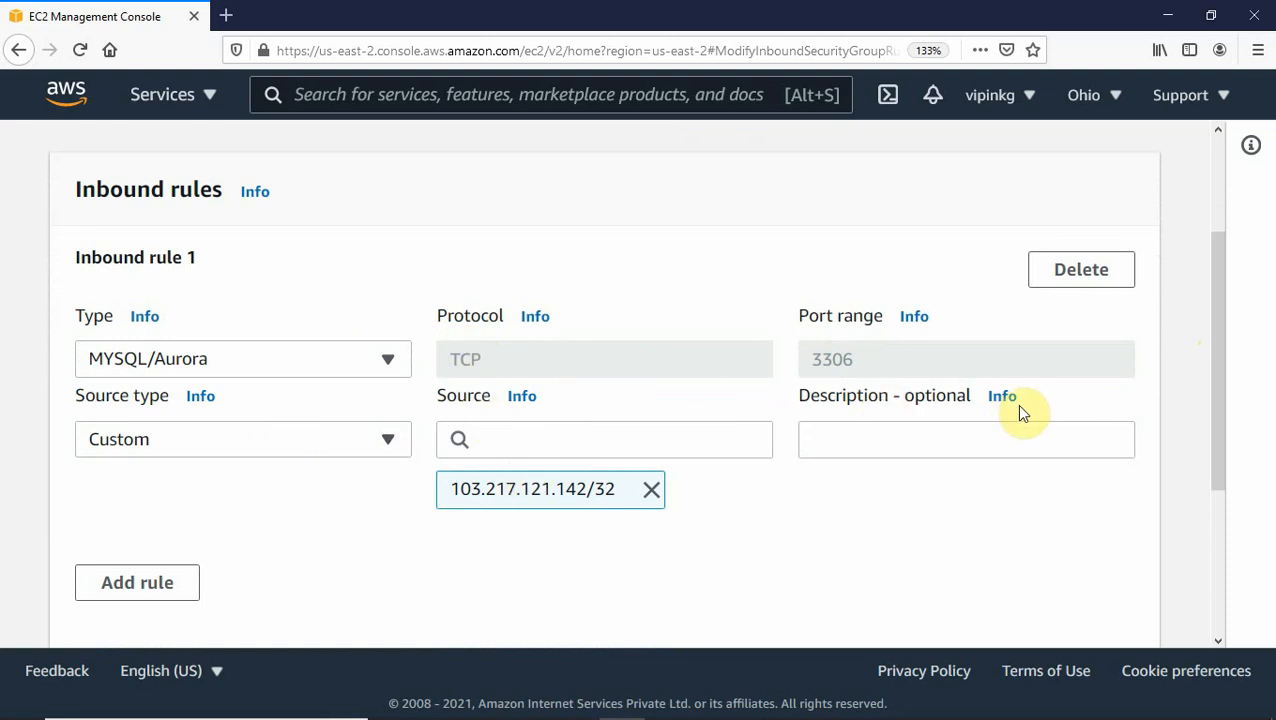
key("ctrl+minus")
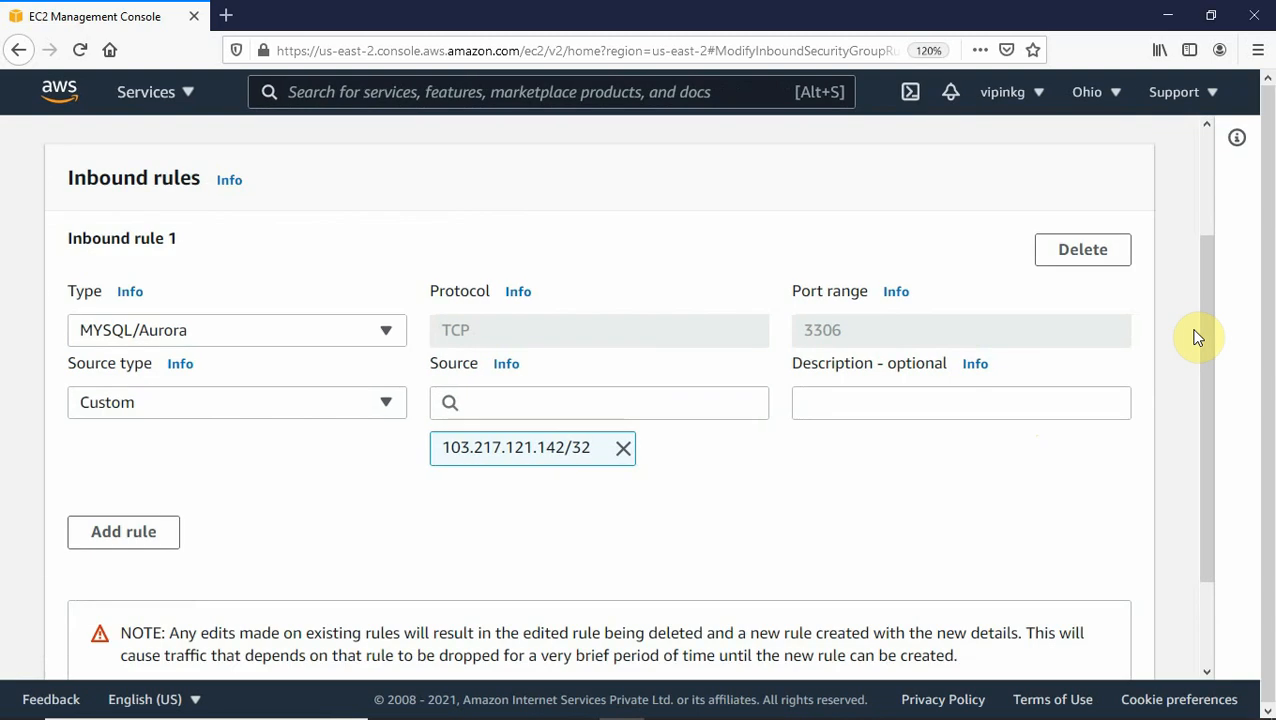
key("ctrl+minus")
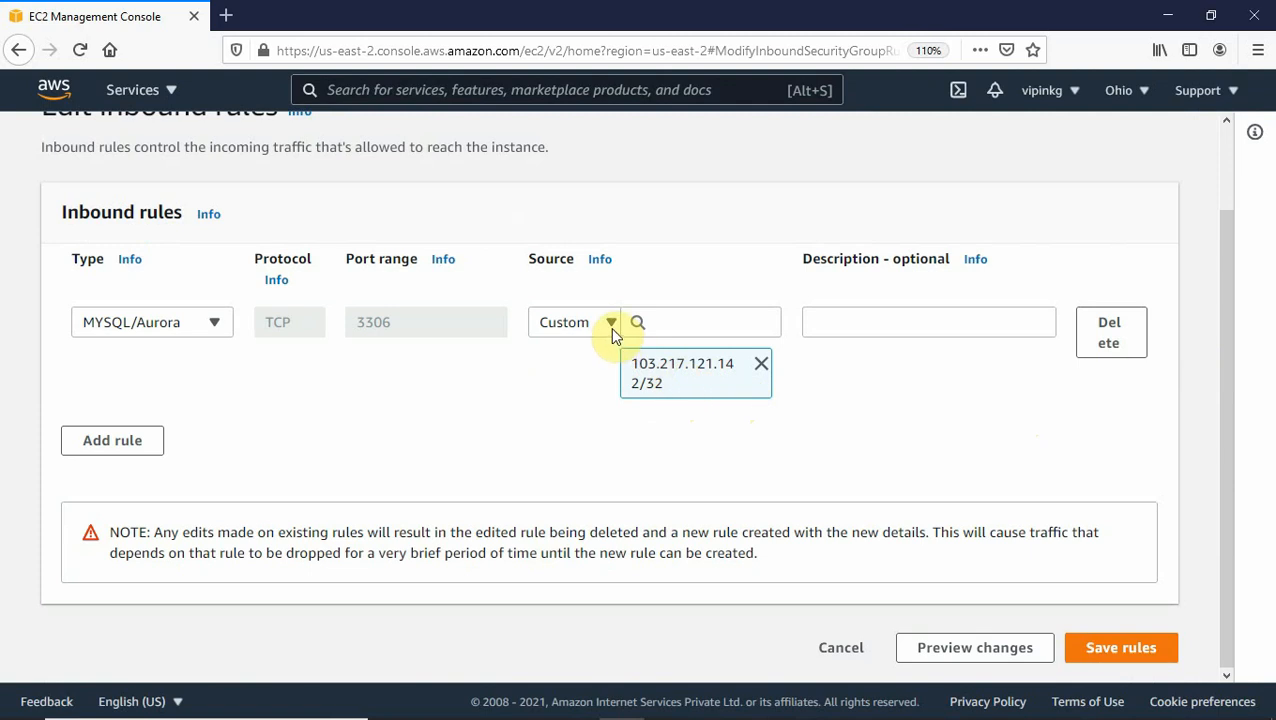
left_click(764, 374)
left_click(680, 362)
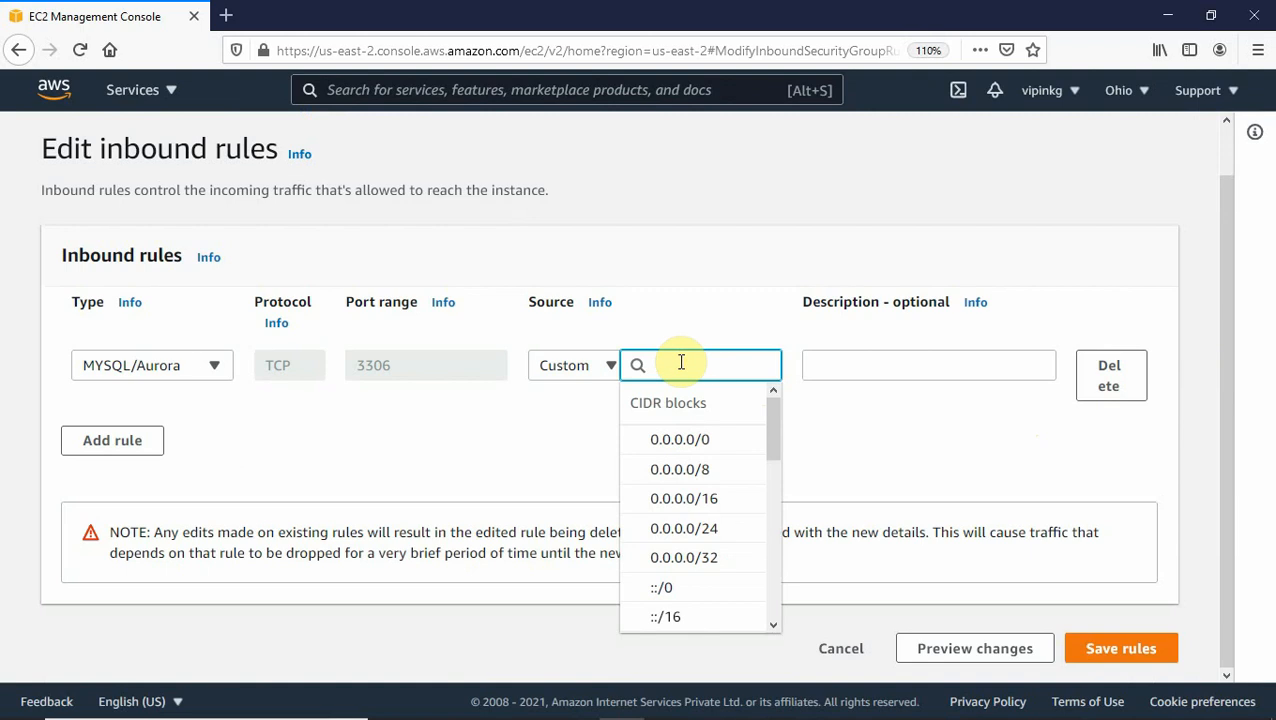
left_click(680, 440)
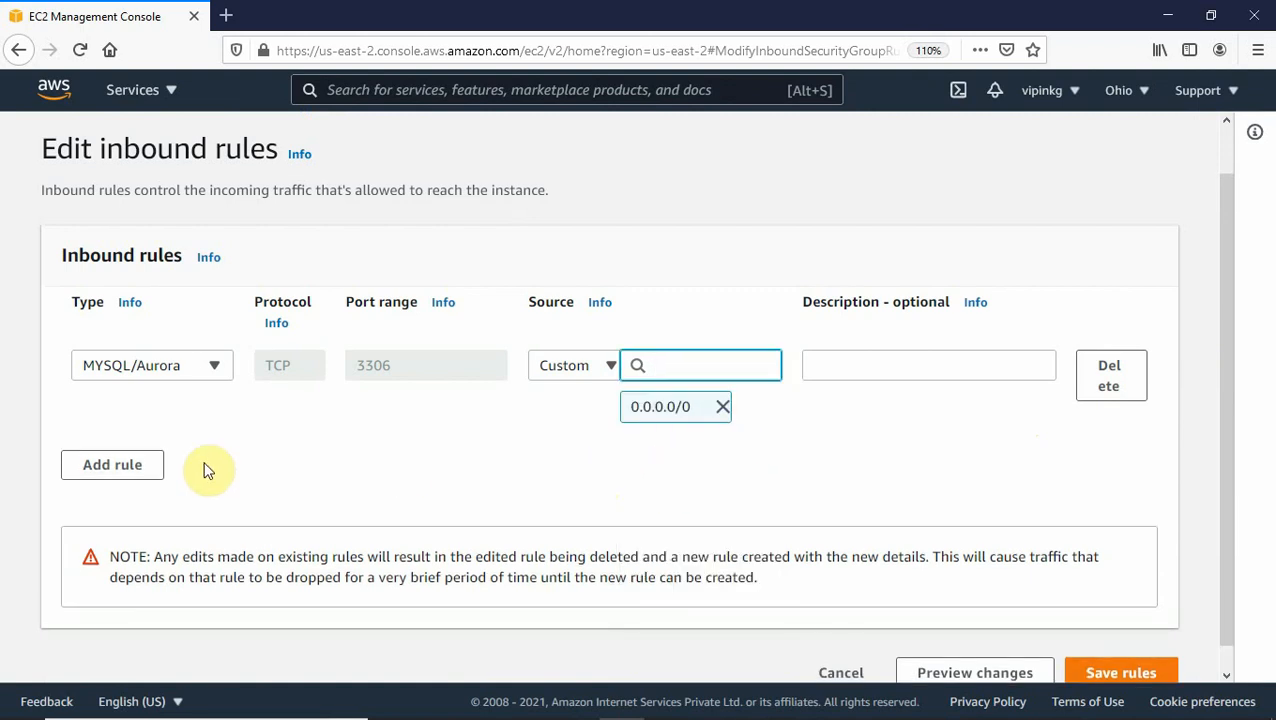
Add an SSH port 22 inbound rule from 0.0.0.0/0.
left_click(139, 464)
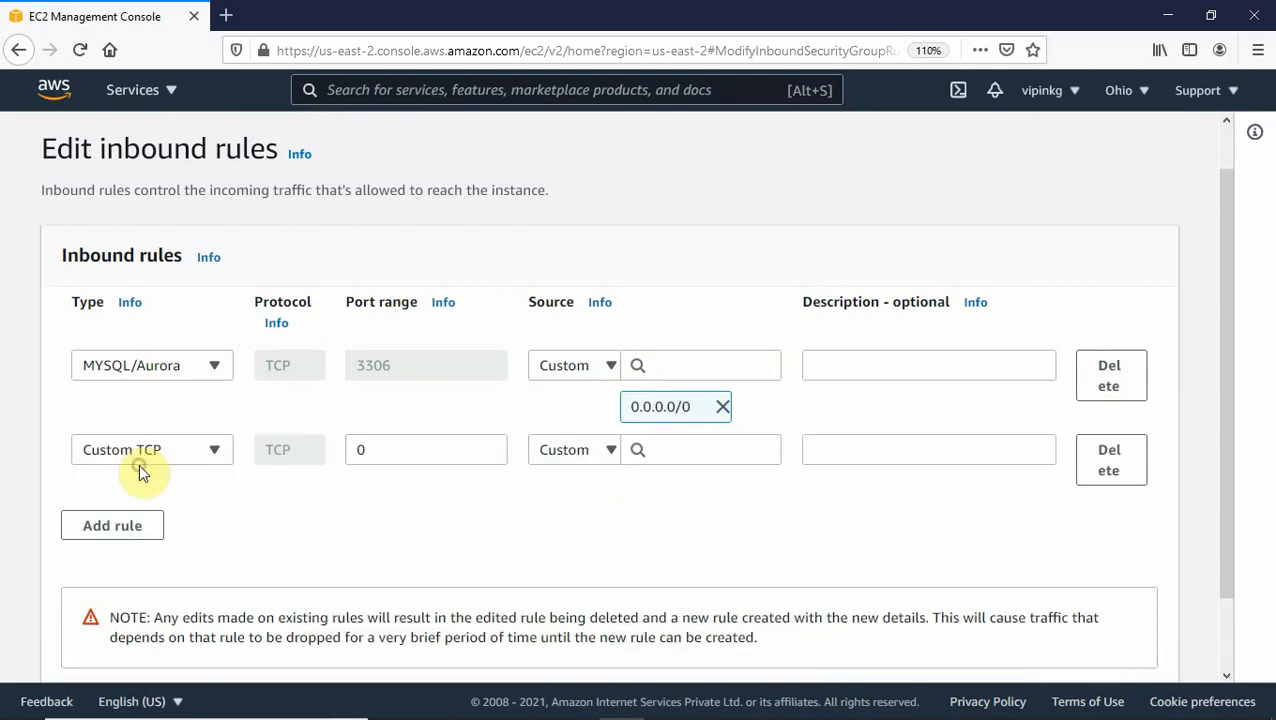
left_click(217, 452)
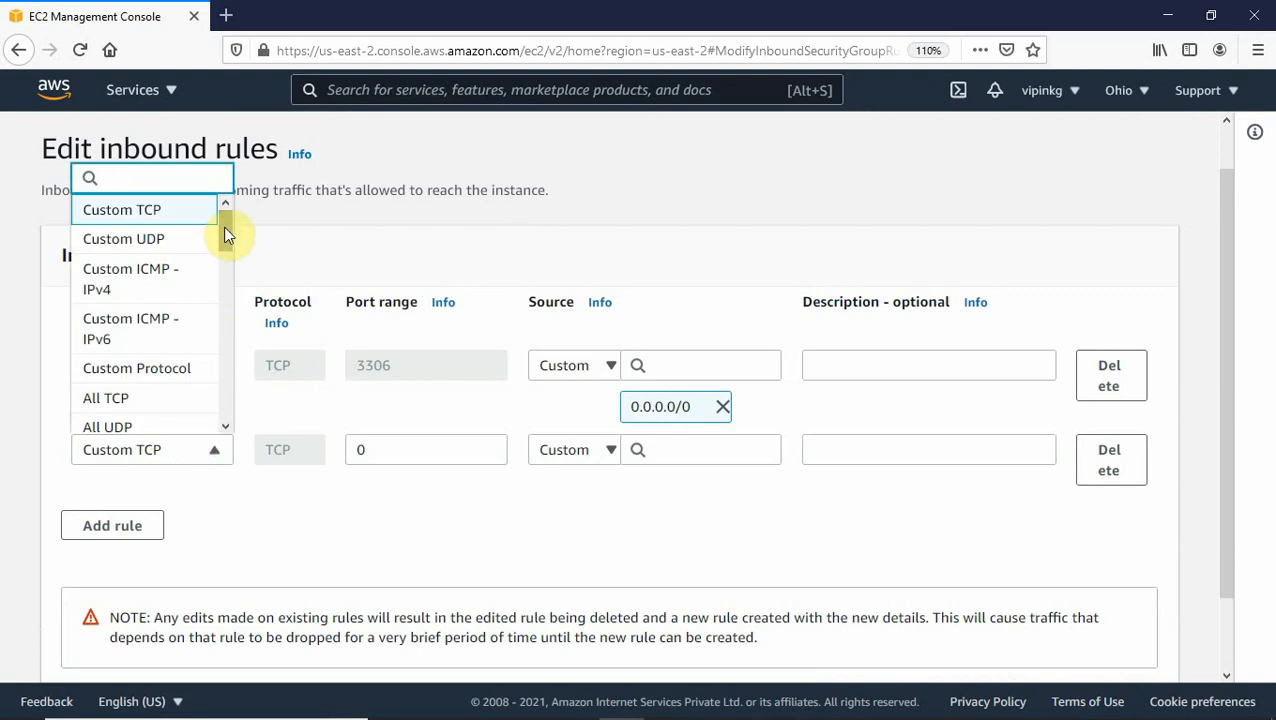
left_click_drag(225, 235, 224, 278)
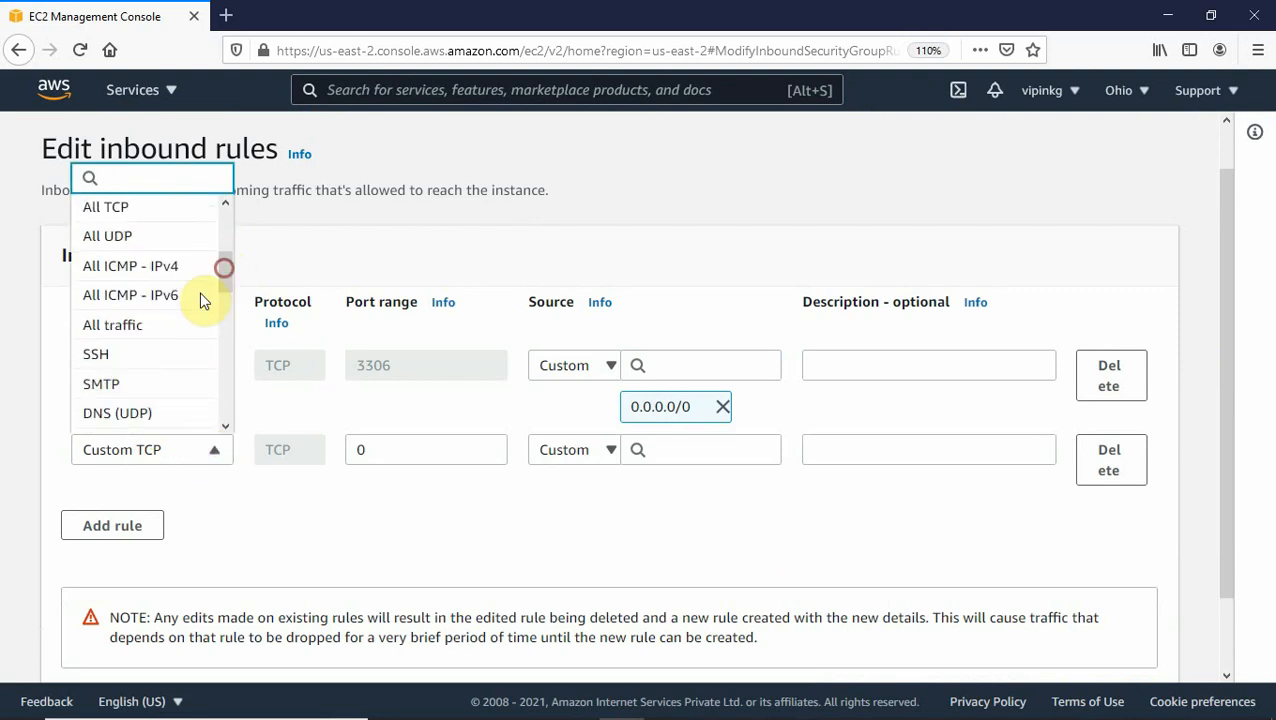
left_click(115, 368)
left_click(655, 447)
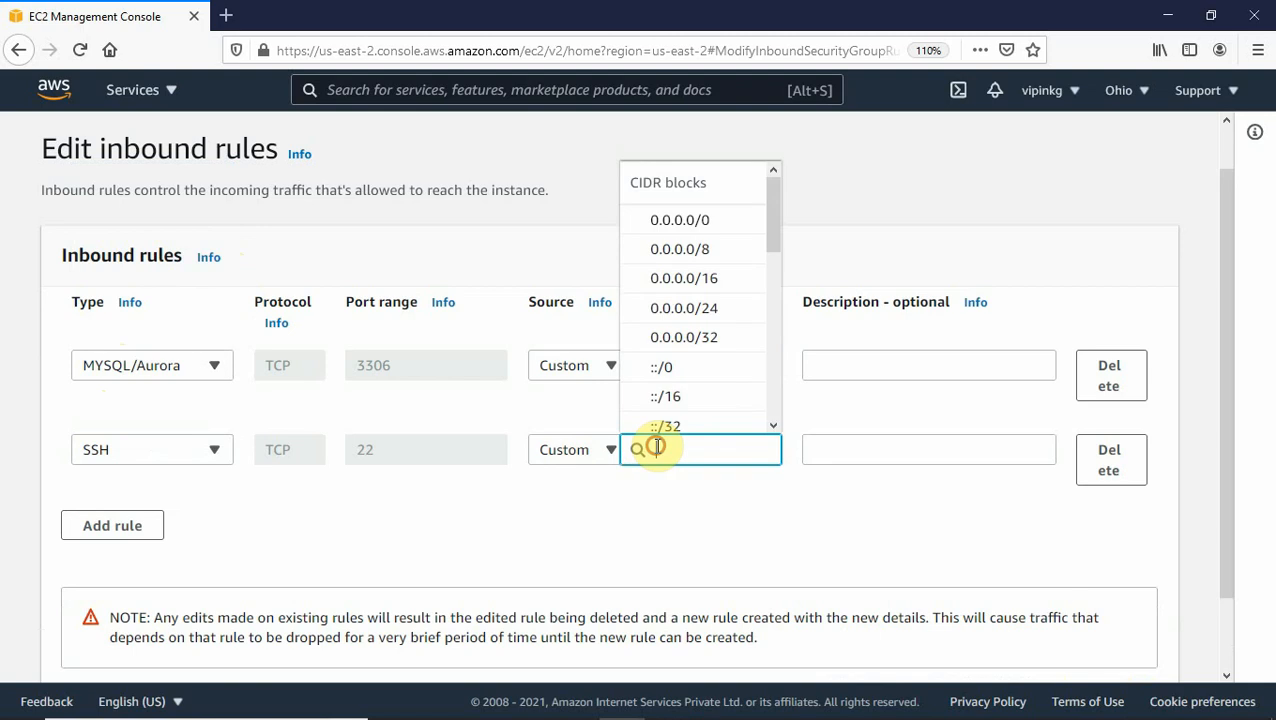
left_click(694, 222)
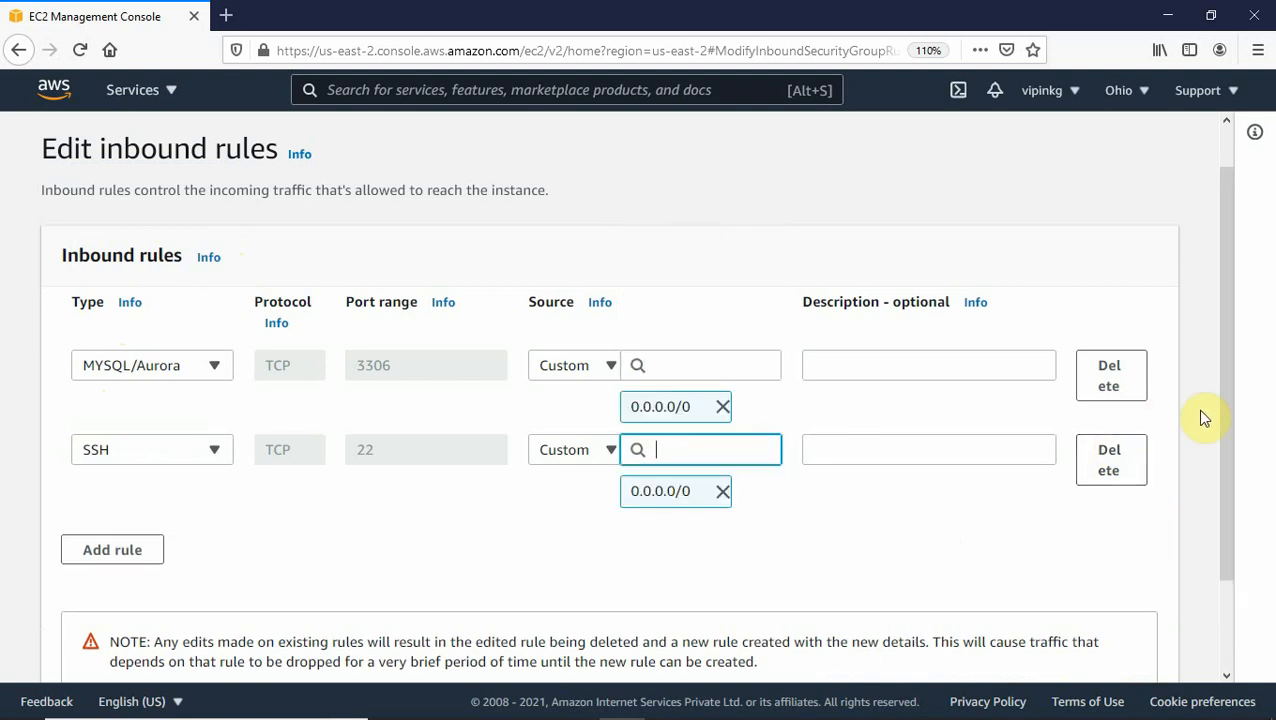
left_click_drag(1224, 430, 1245, 578)
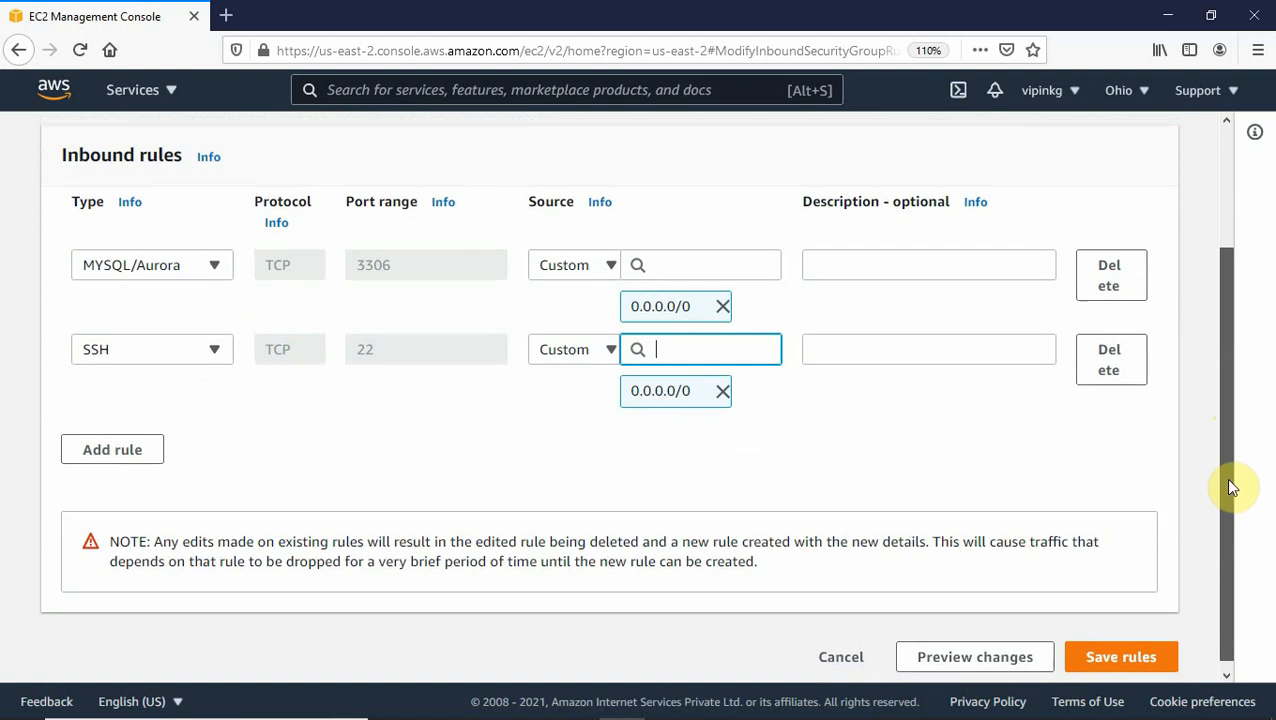
left_click_drag(1232, 487, 1222, 563)
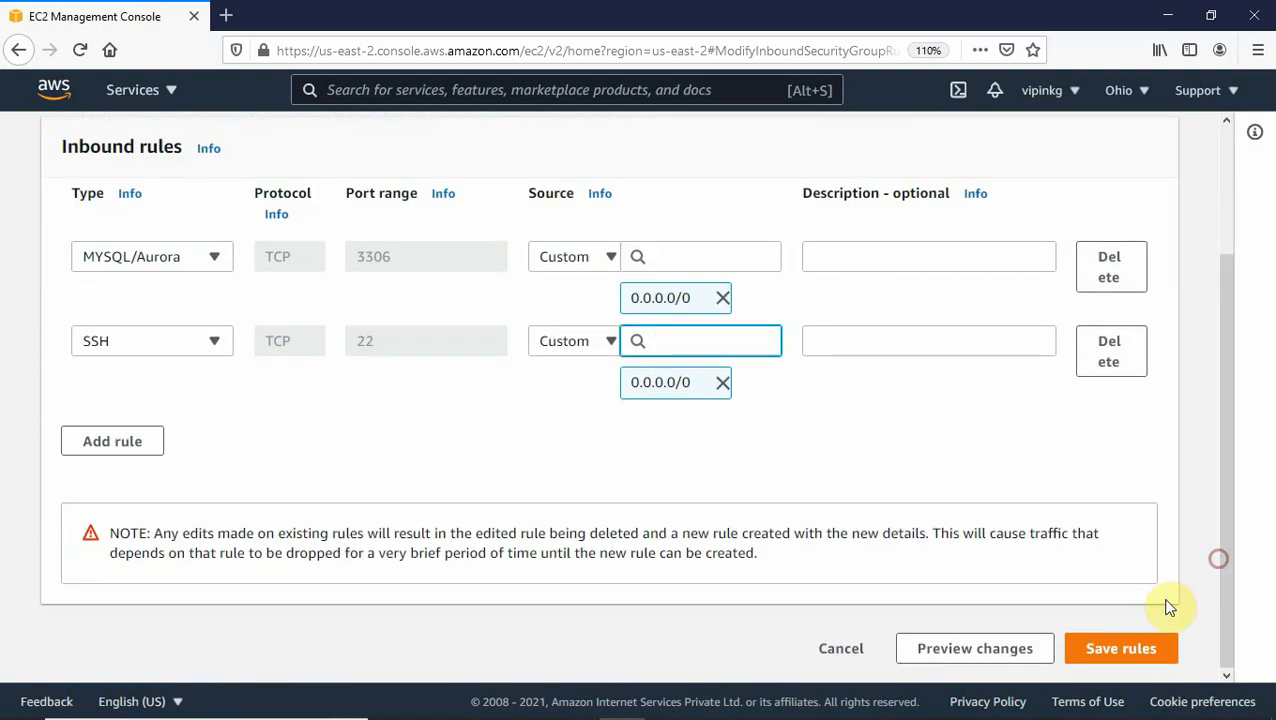
Save the inbound rules, then review the outbound All traffic rule to 0.0.0.0/0.
left_click(1114, 646)
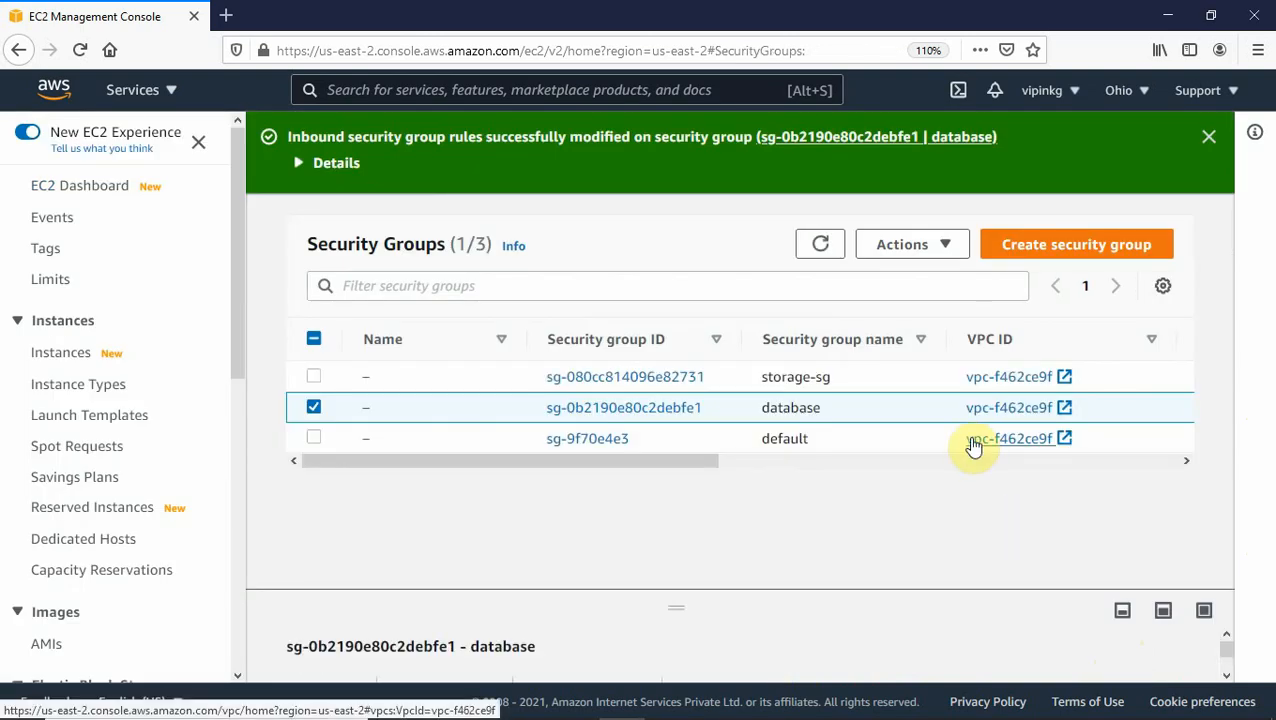
left_click(950, 244)
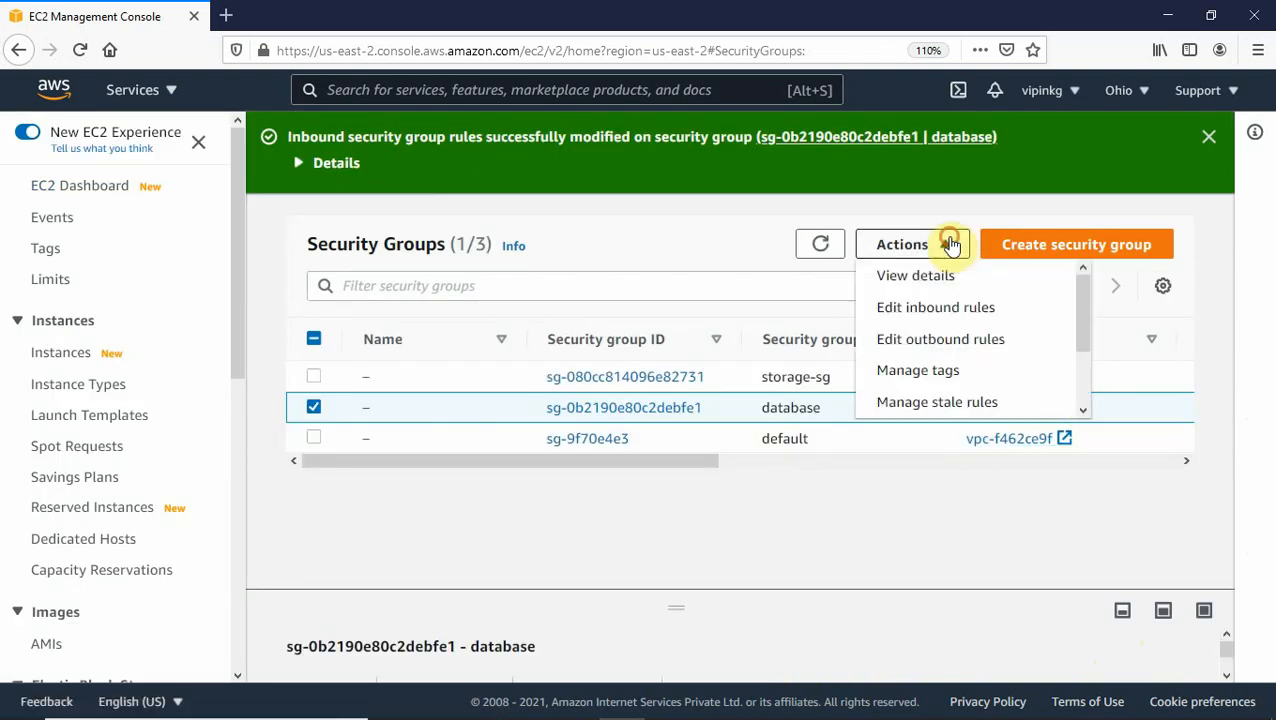
left_click(928, 342)
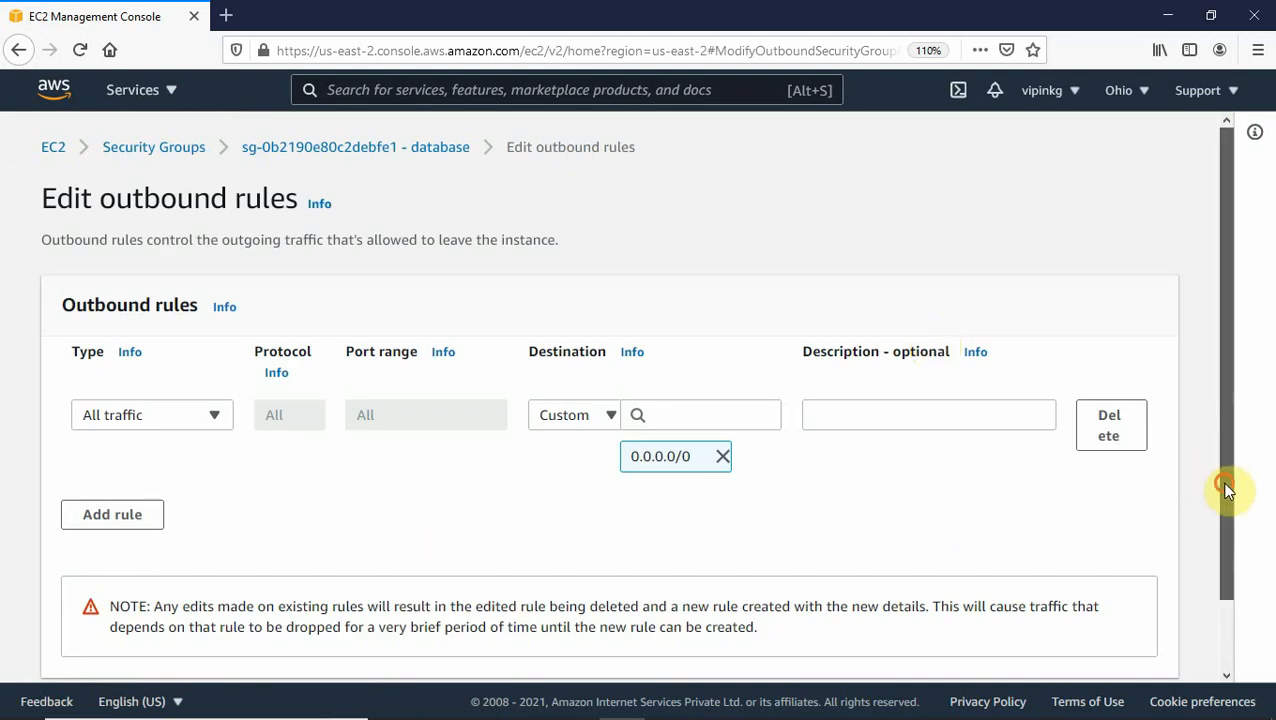
left_click_drag(1225, 489, 1225, 512)
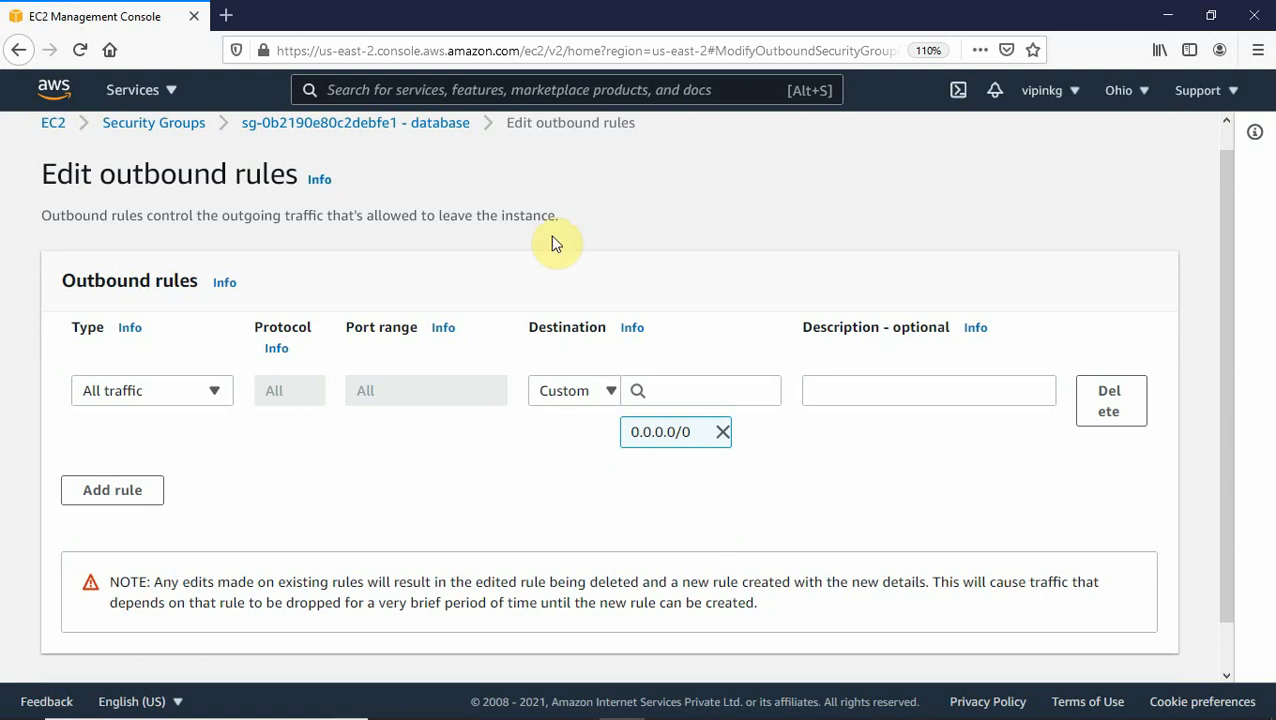
left_click_drag(1220, 308, 1230, 188)
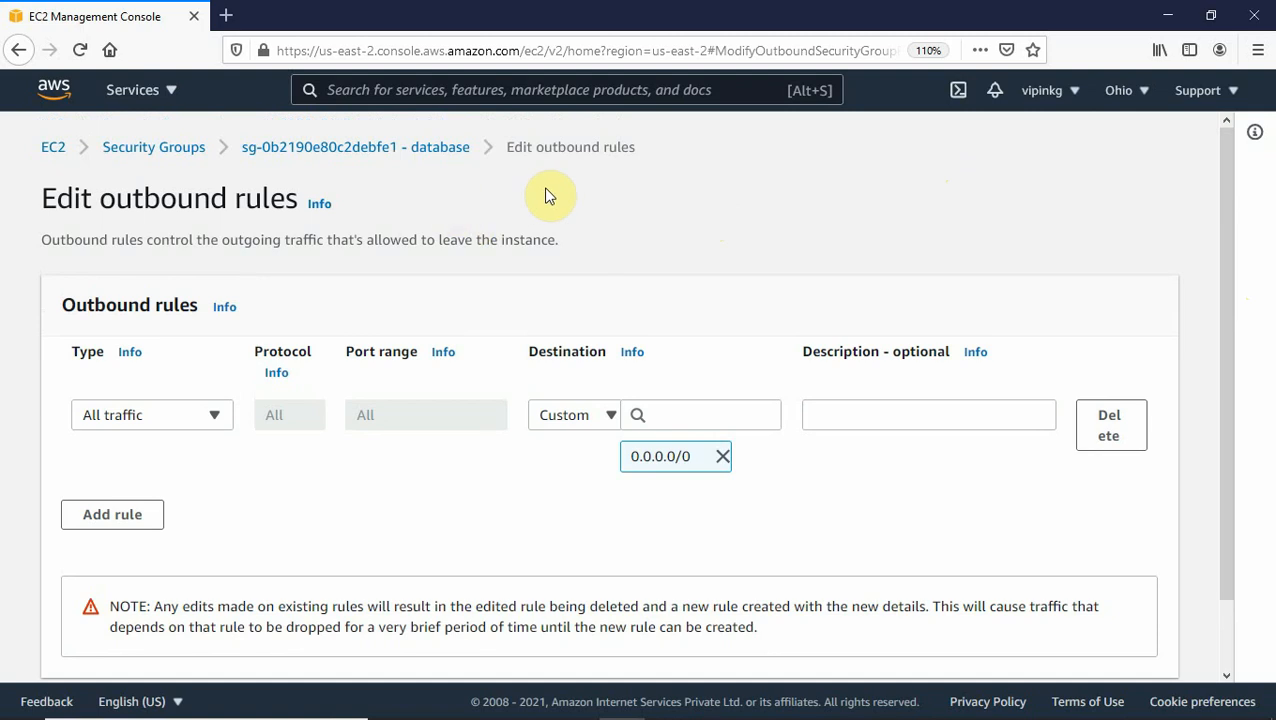
Select the running Linux Server instance and expand its details summary.
left_click(56, 150)
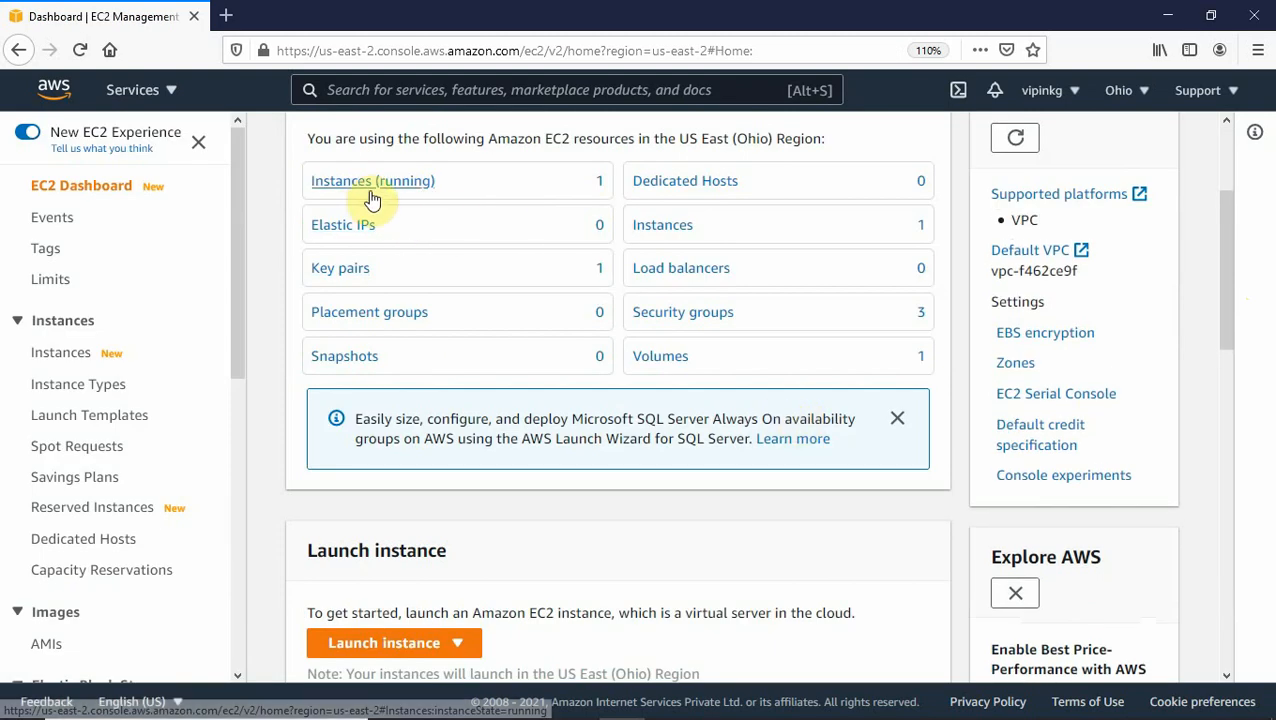
left_click(367, 195)
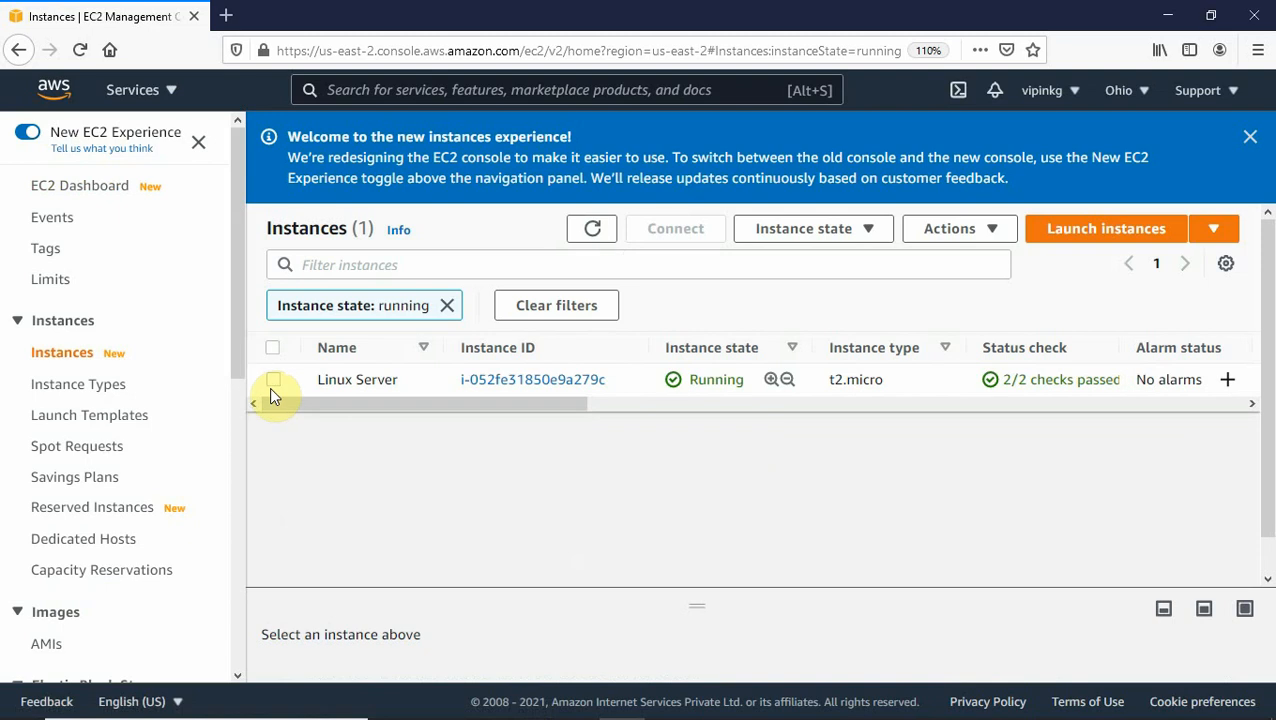
left_click(273, 380)
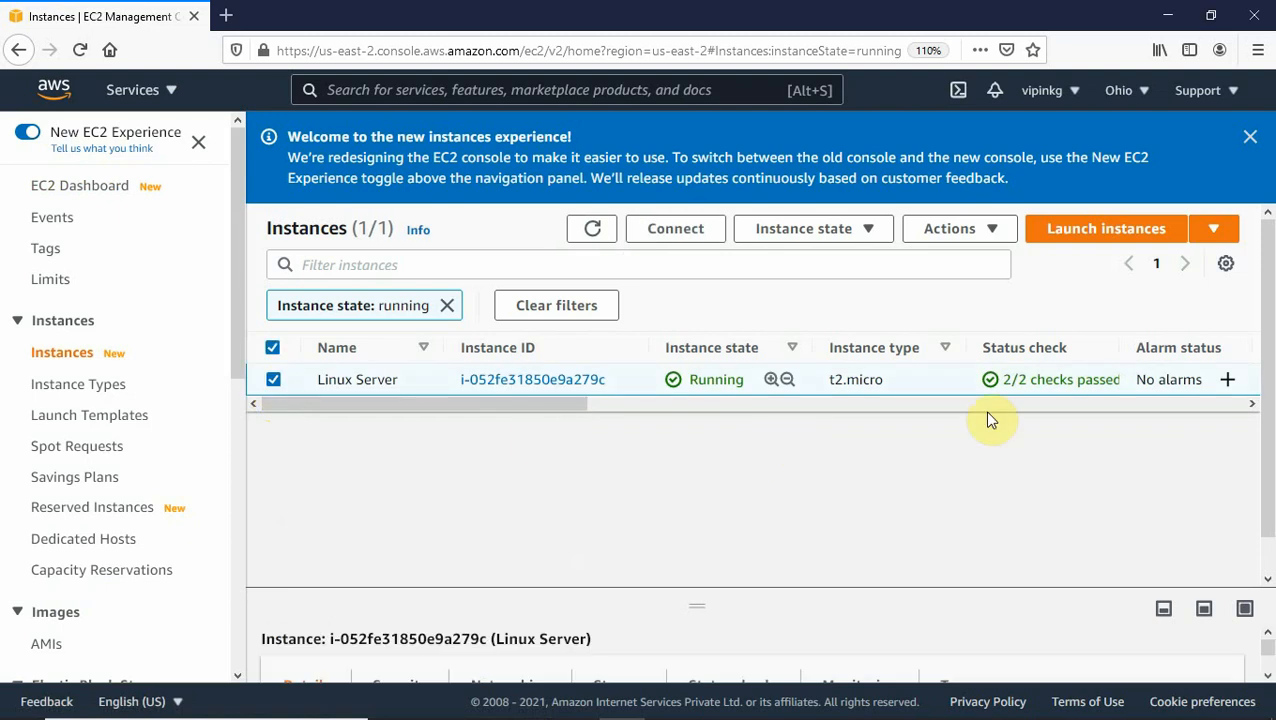
left_click_drag(521, 403, 673, 410)
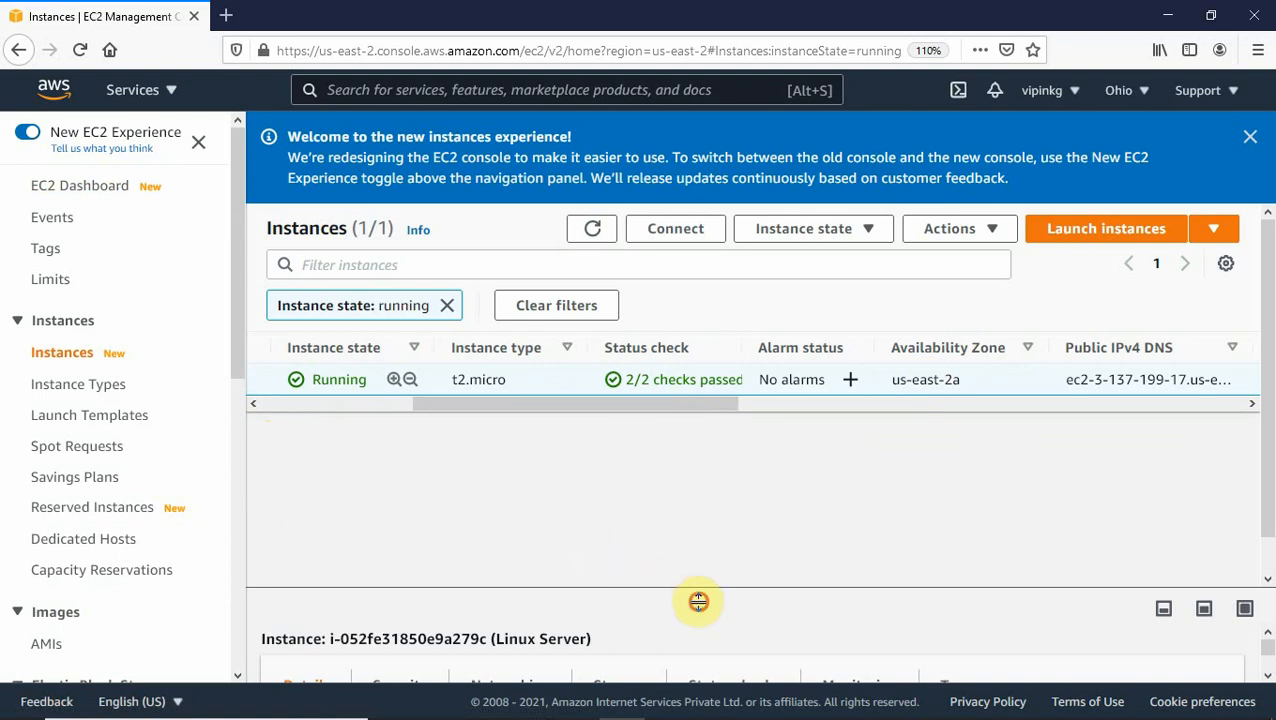
left_click_drag(698, 600, 686, 427)
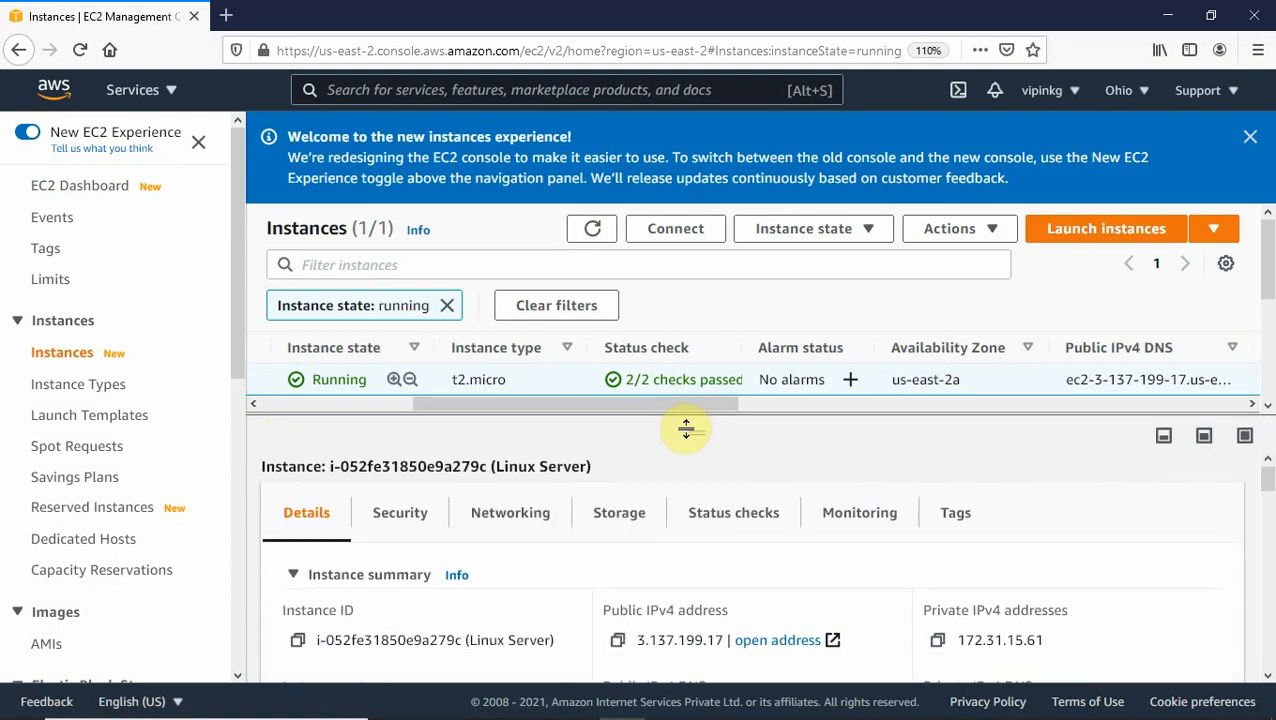
Copy public IPv4 3.137.199.17, zoom to 120% and dismiss the welcome banner.
left_click(620, 642)
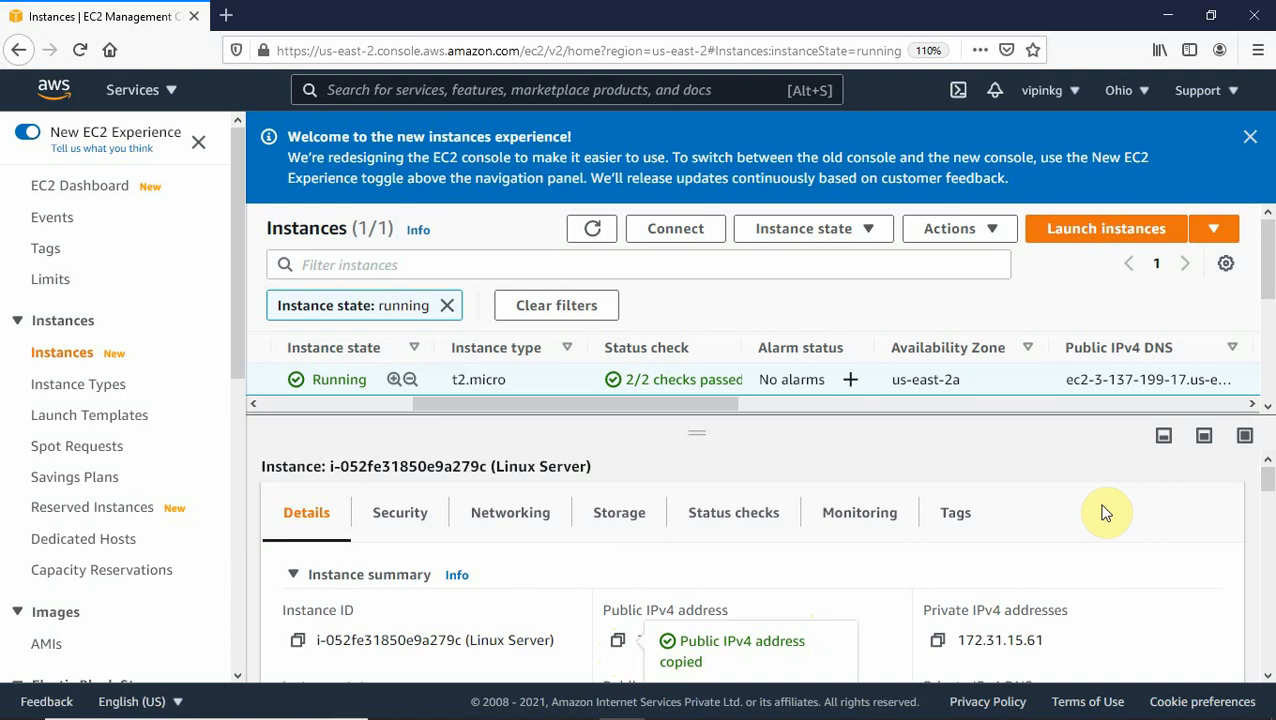
key("ctrl+plus")
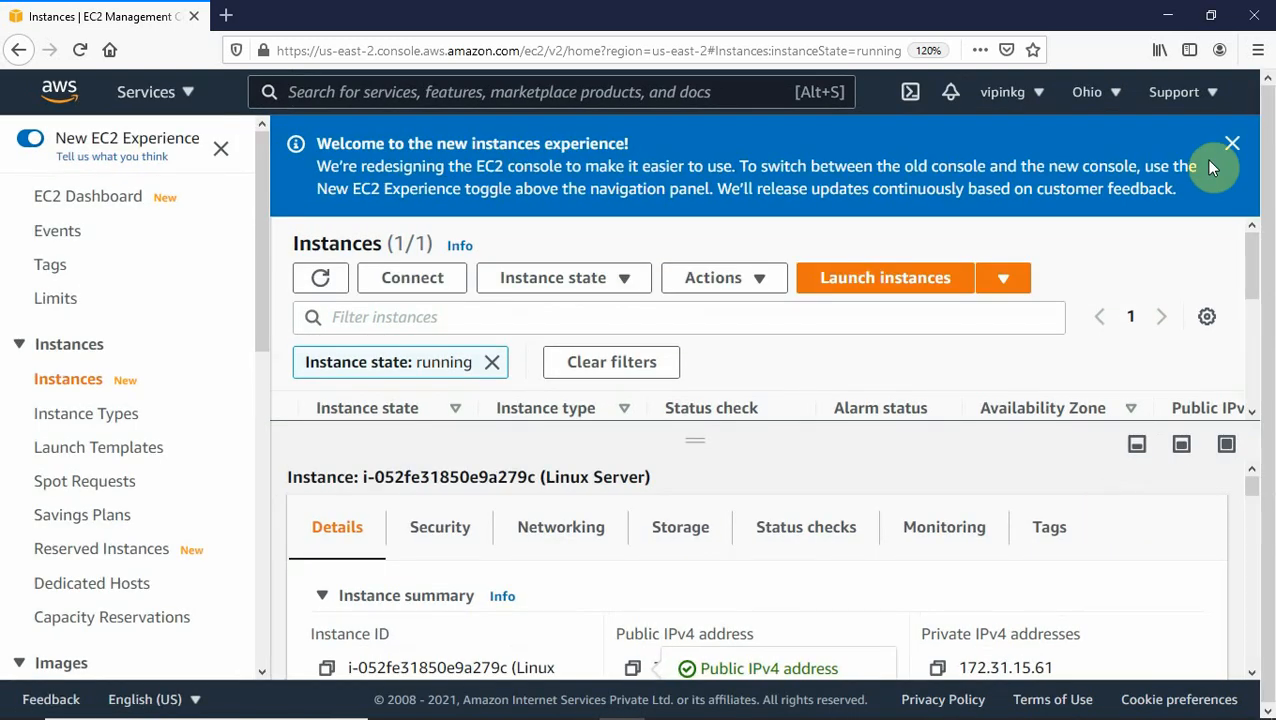
left_click(1236, 145)
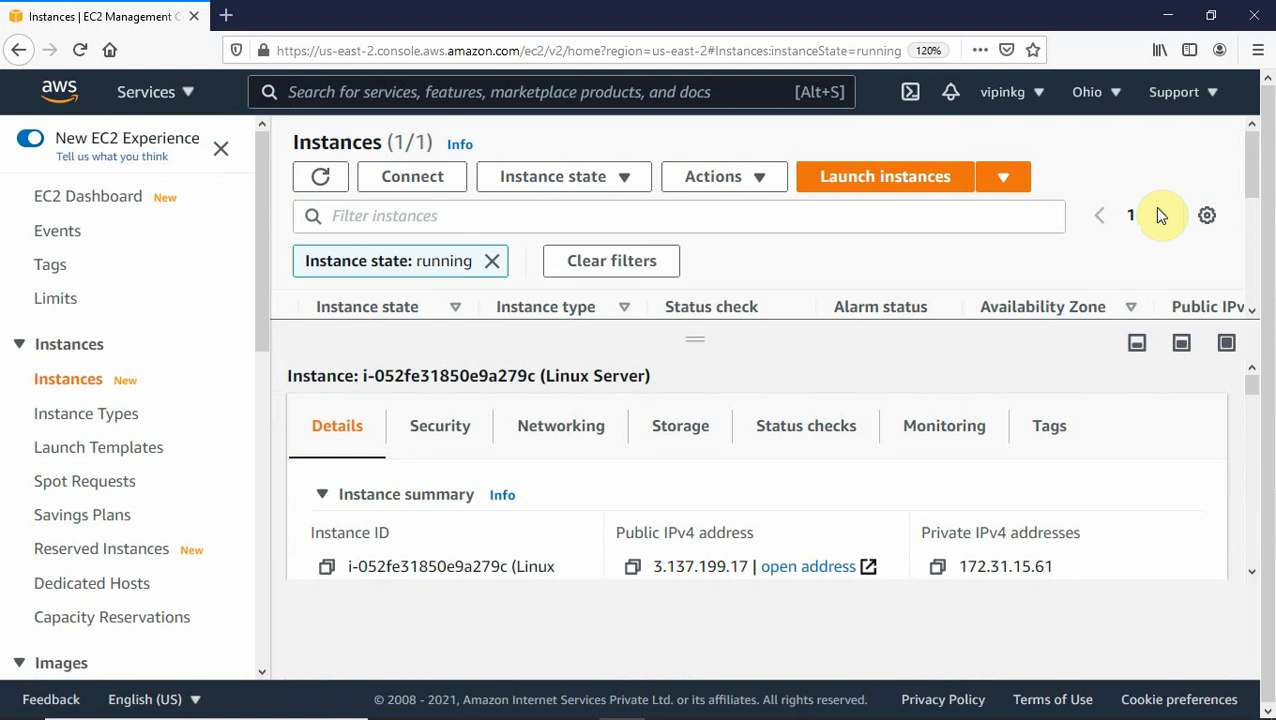
key("alt+Tab")
key("alt+Tab")
key("alt+Tab")
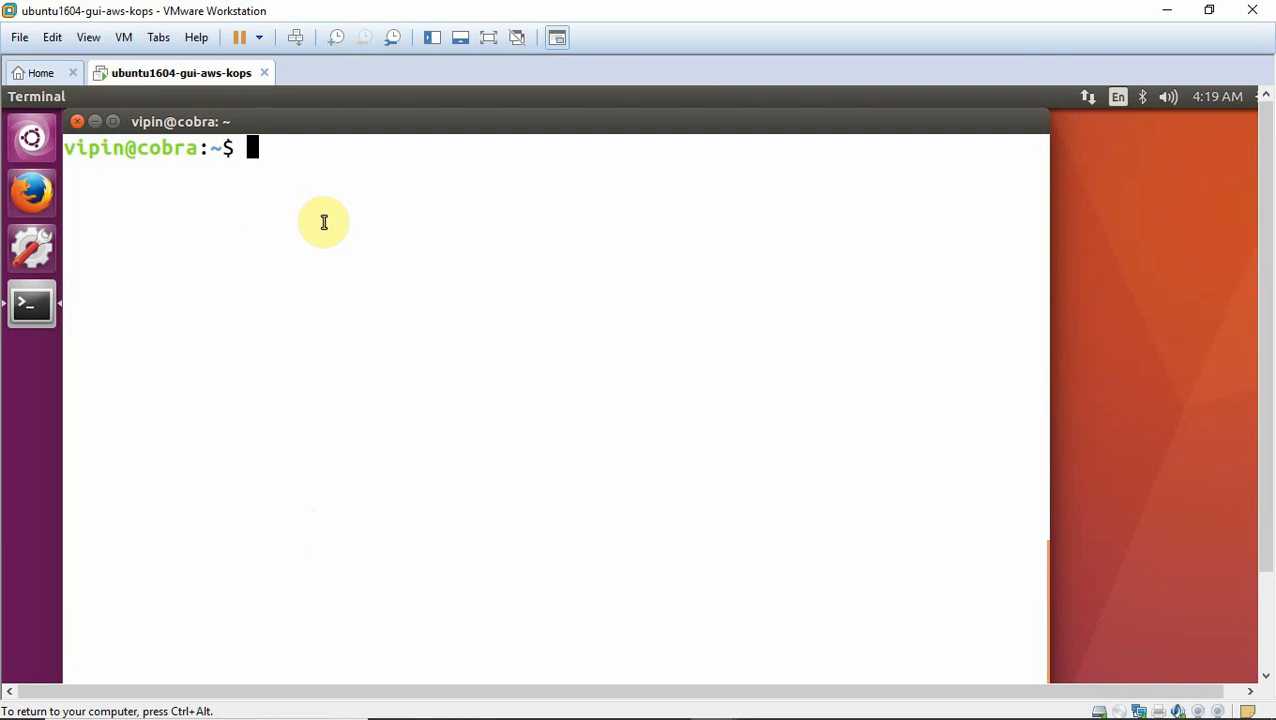
Minimize the Ubuntu VM window and copy 3.137.199.17 from the instance details.
left_click(1170, 14)
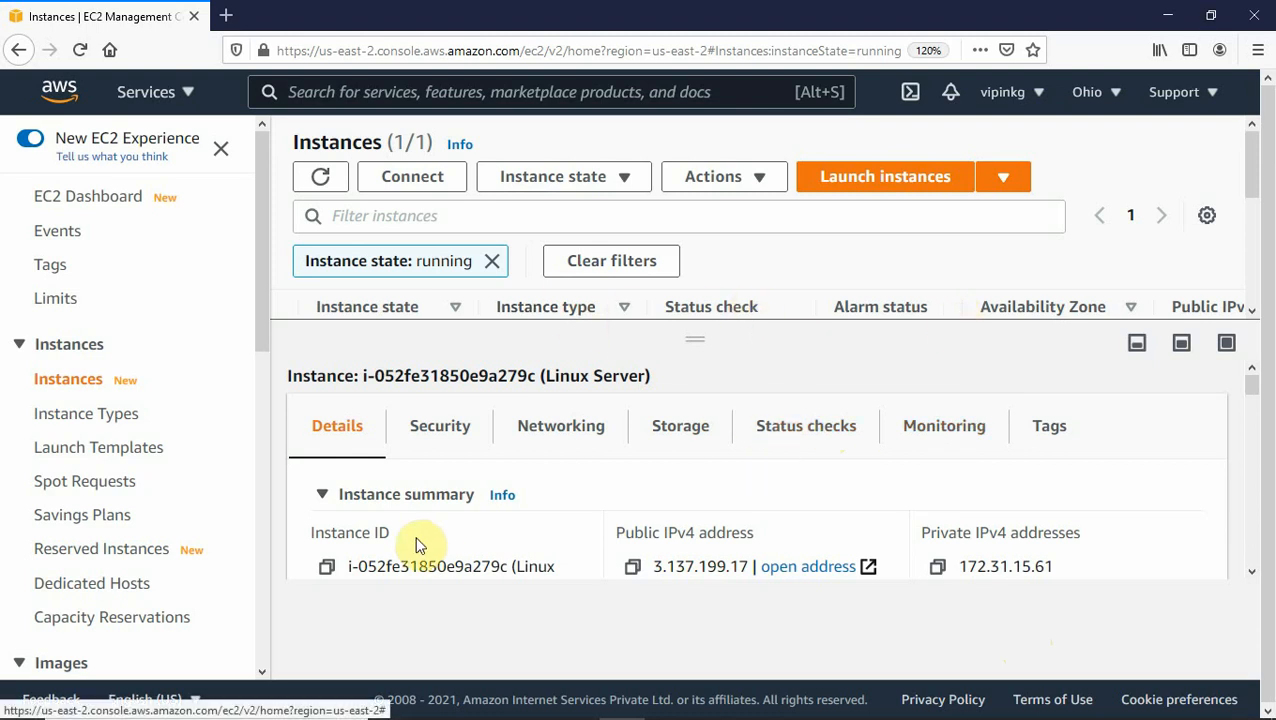
left_click(634, 568)
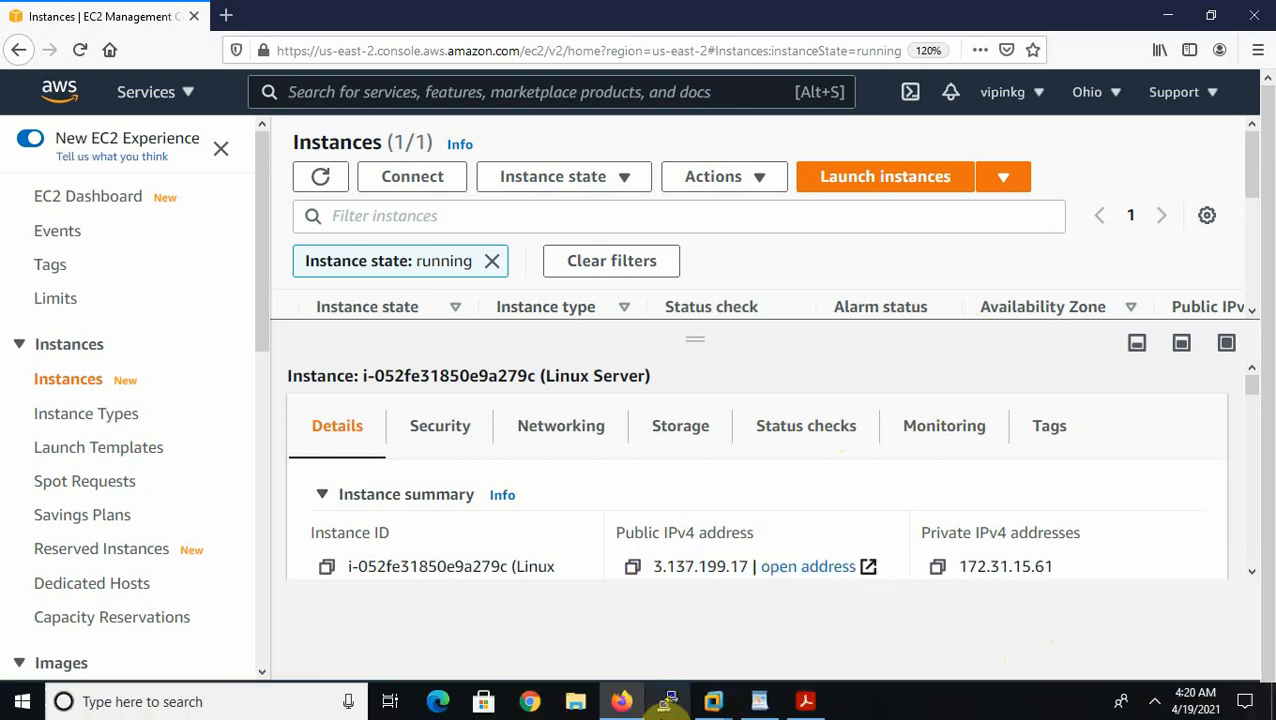
In PuTTY, paste 3.137.199.17 as host name and set an 18-point Courier New font.
left_click(668, 703)
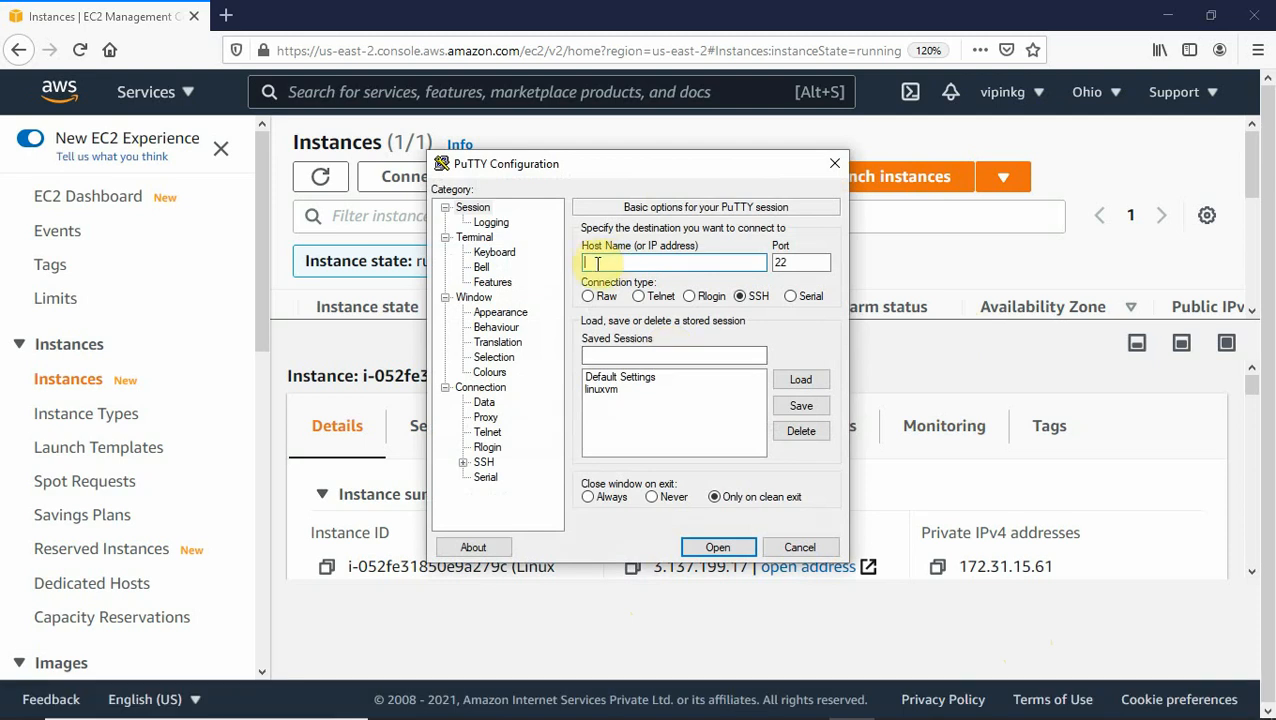
key("ctrl+v")
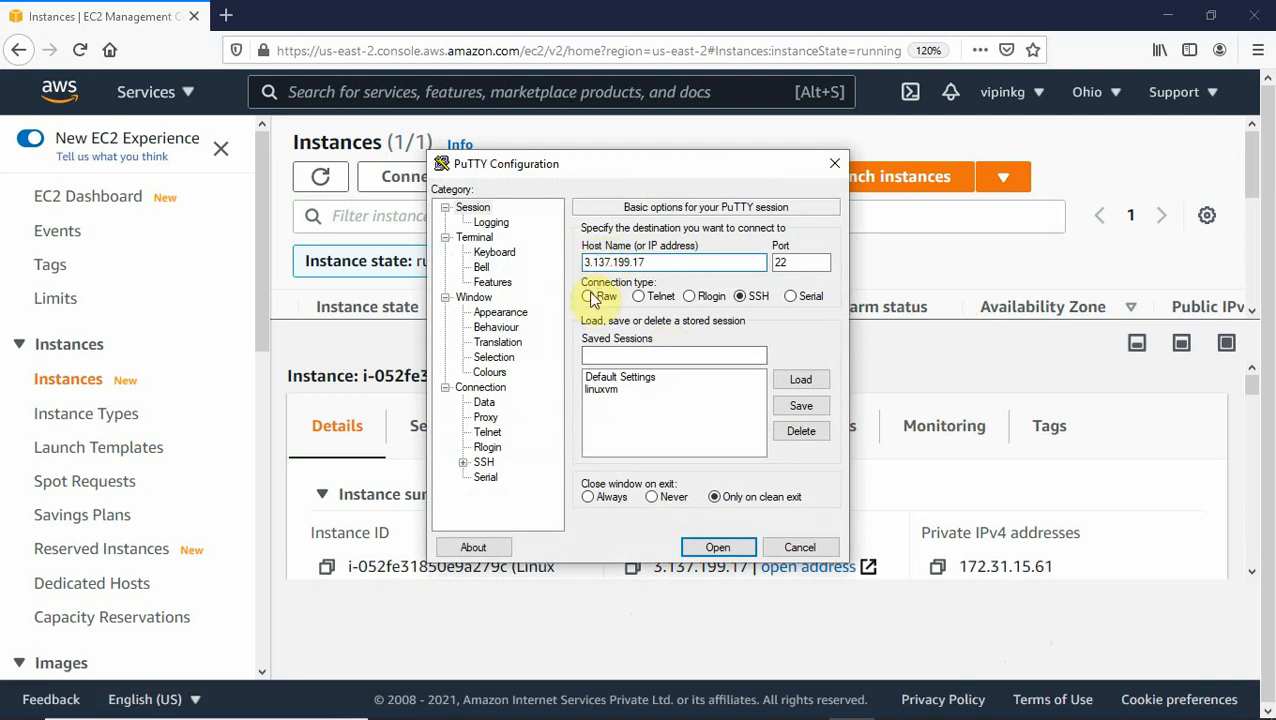
left_click(492, 314)
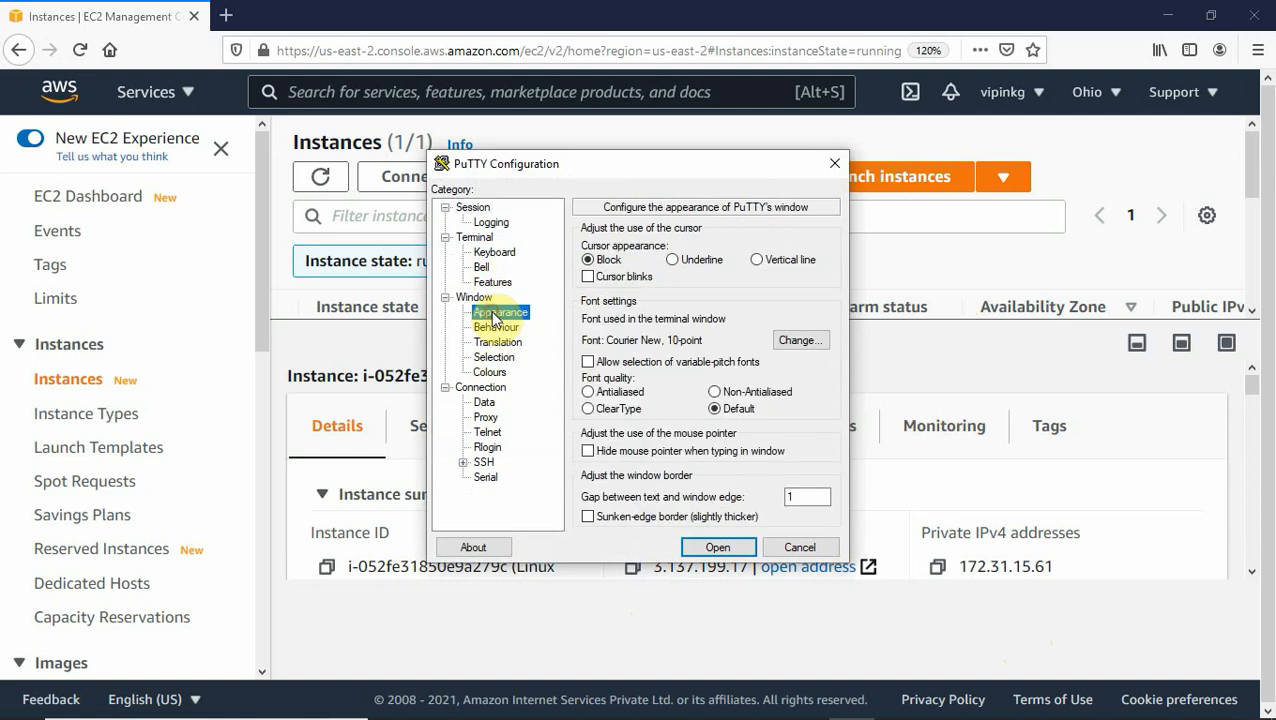
left_click(800, 340)
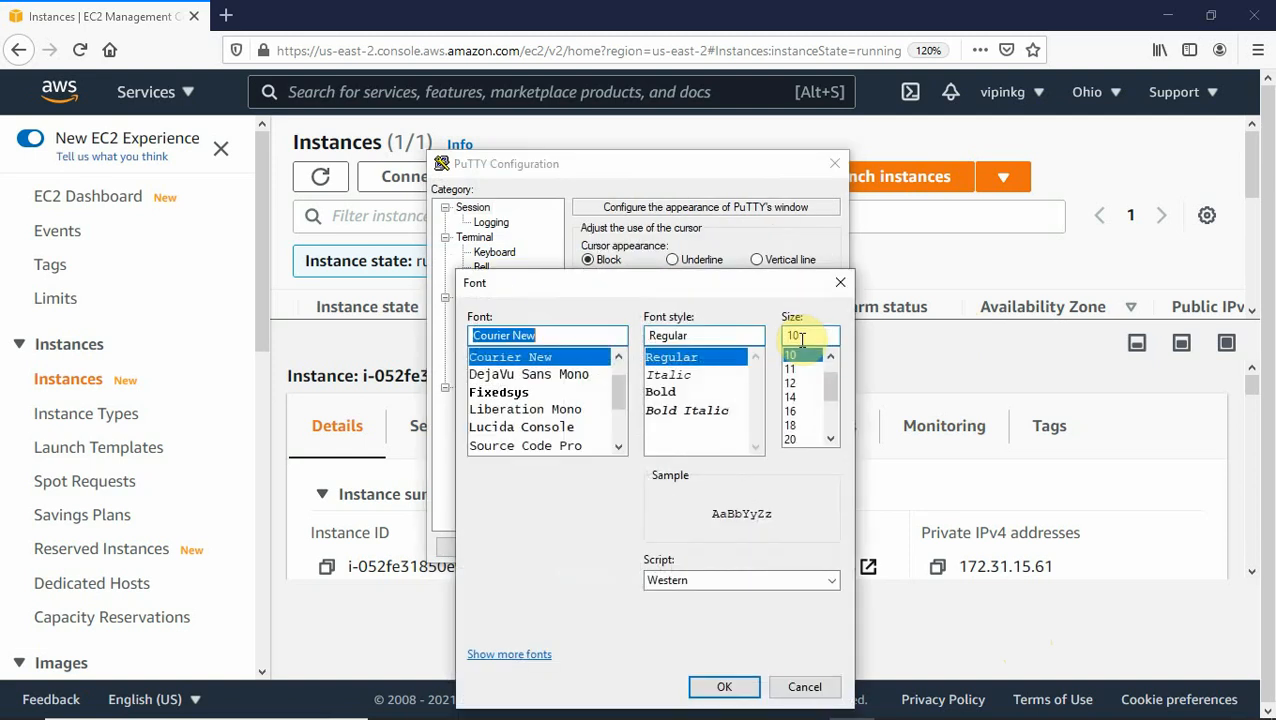
left_click(790, 411)
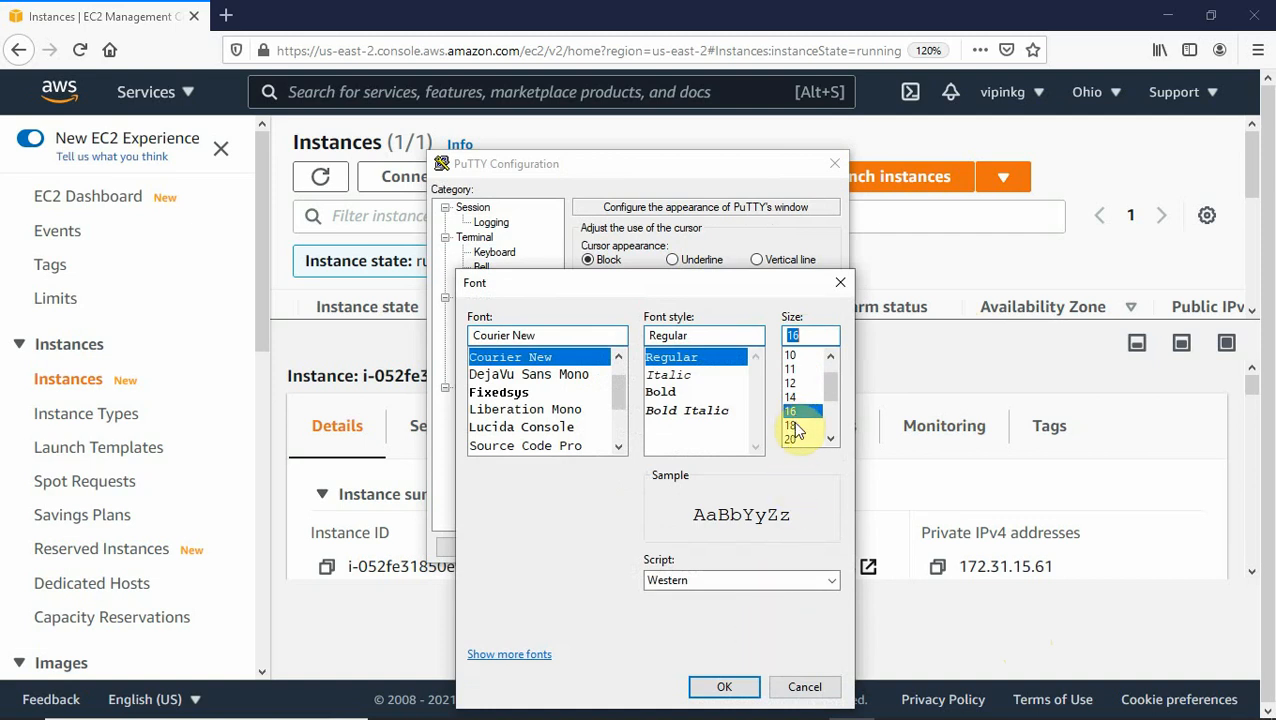
left_click(795, 426)
left_click(733, 691)
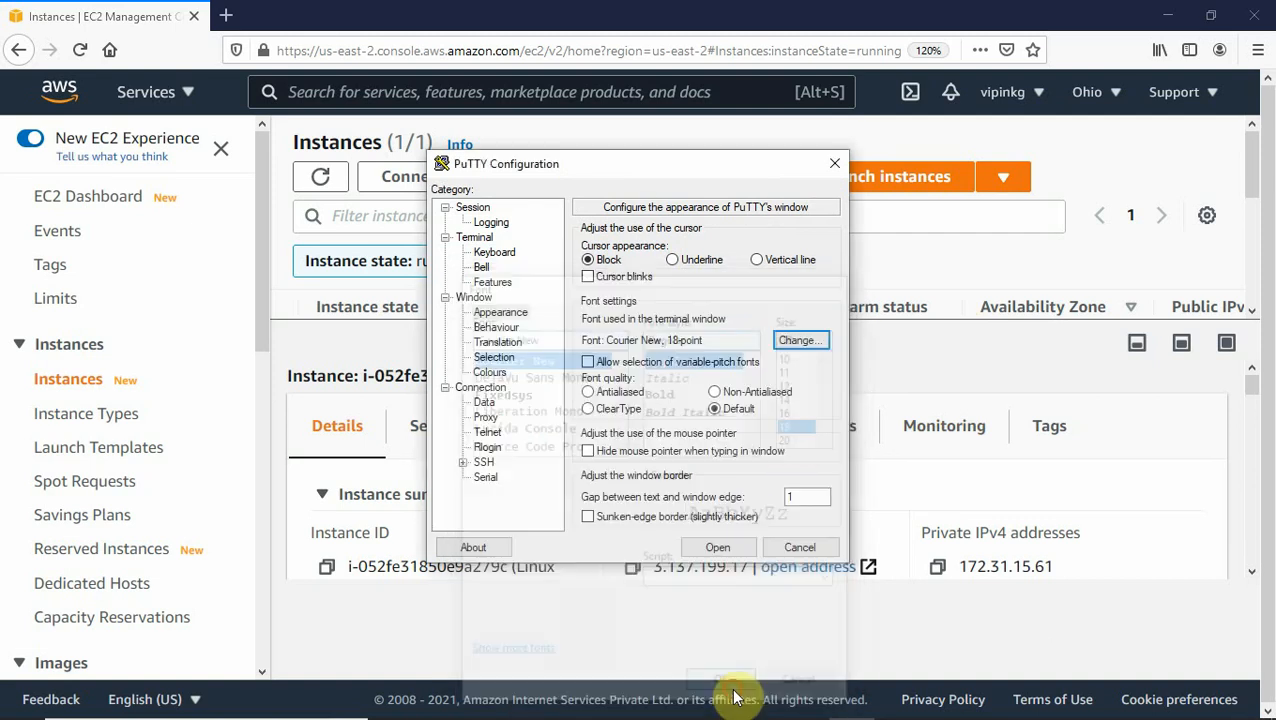
Set 60-second keepalives and auto-login username ec2-user.
left_click(478, 389)
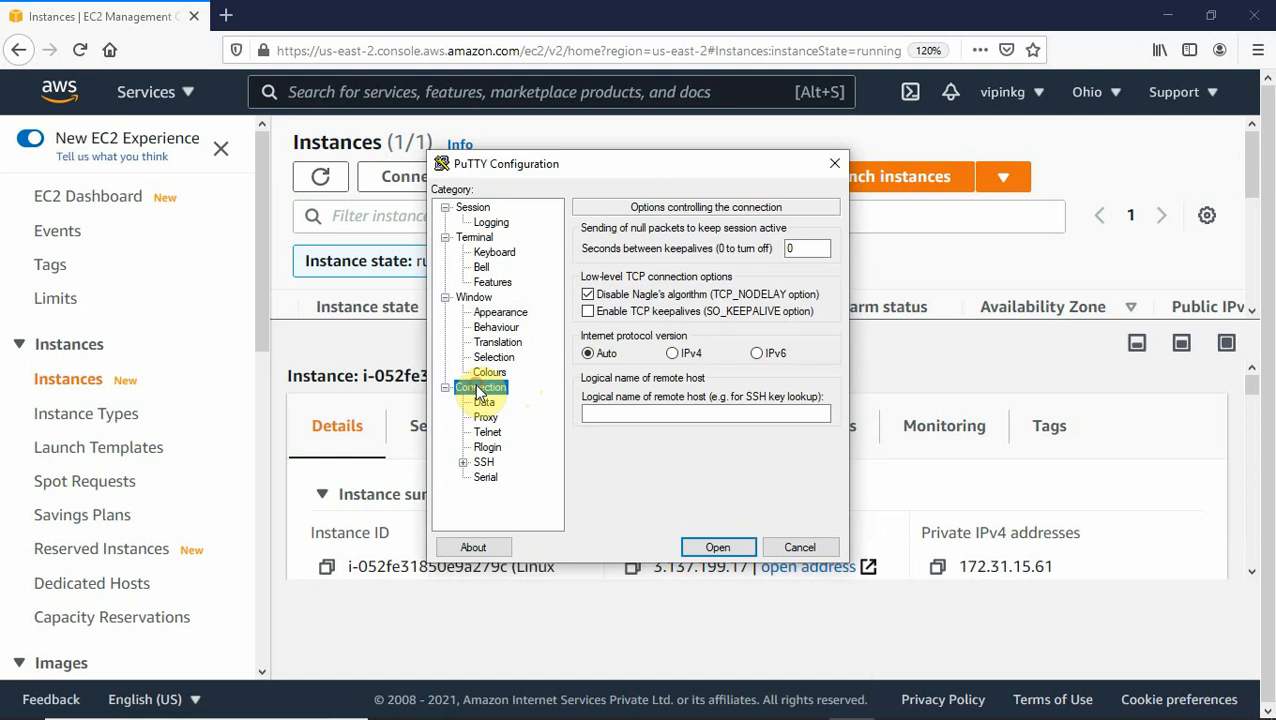
left_click(794, 247)
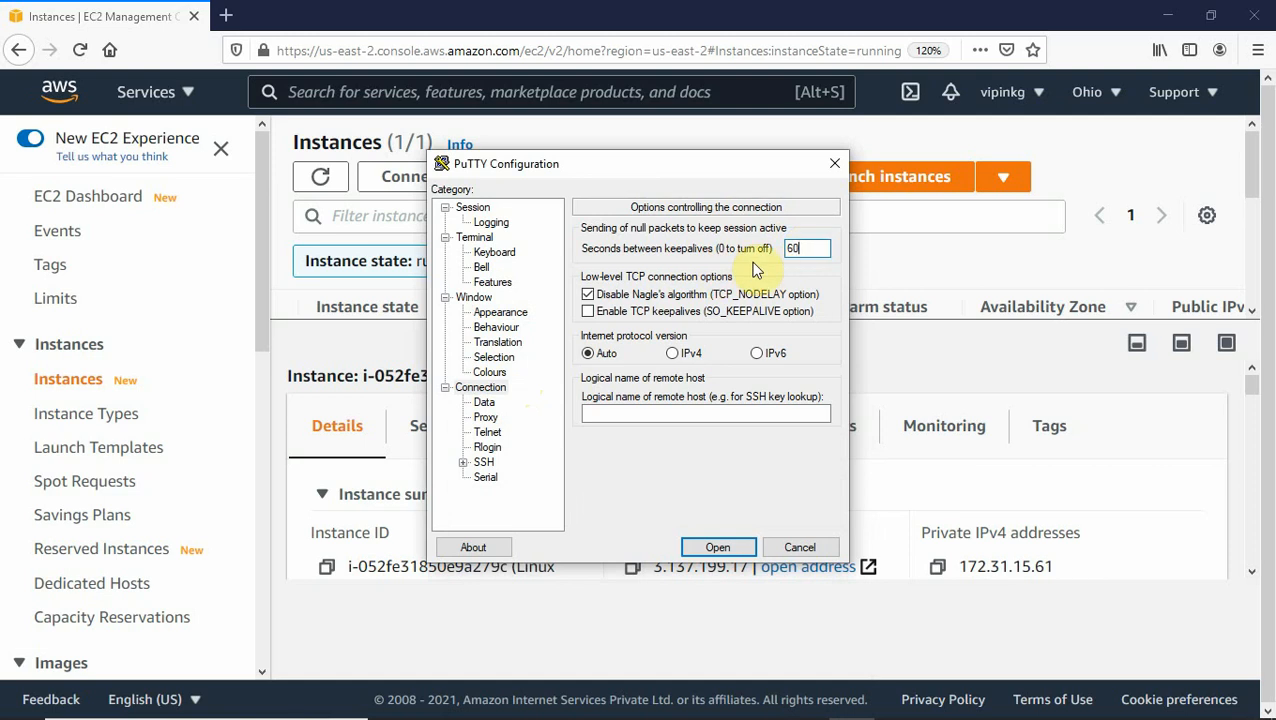
left_click(484, 402)
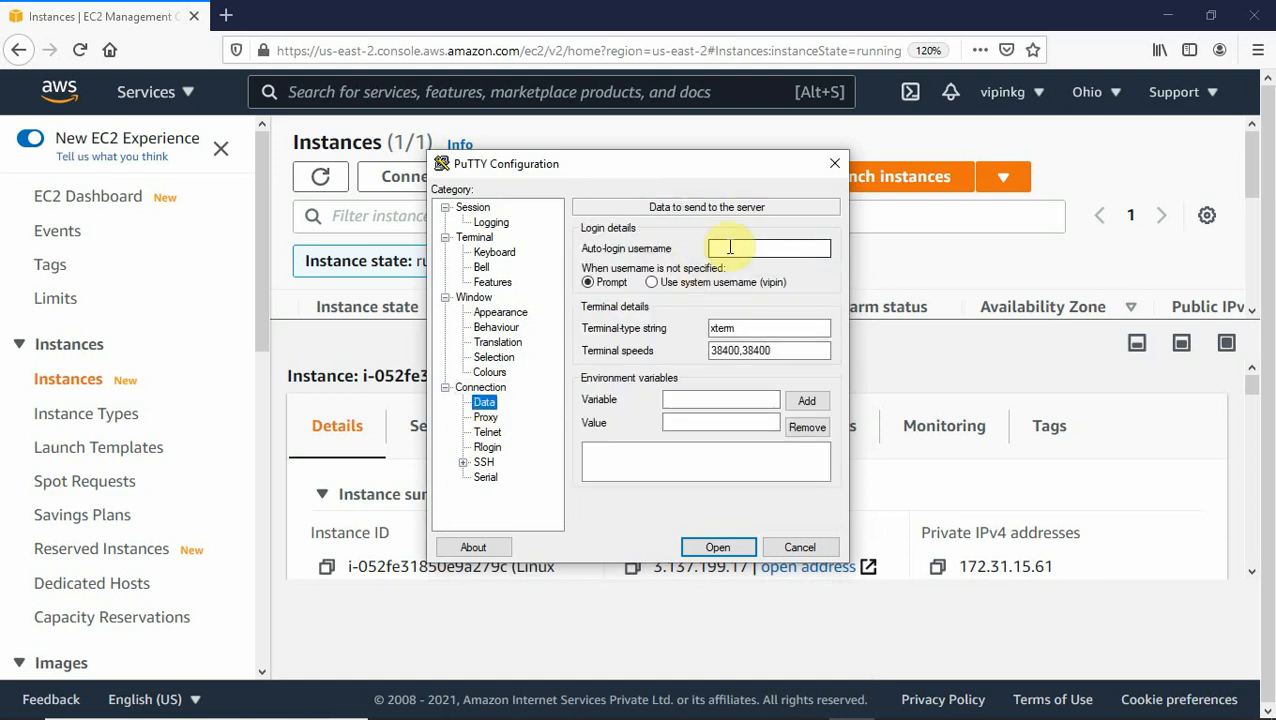
left_click(730, 247)
type("ex")
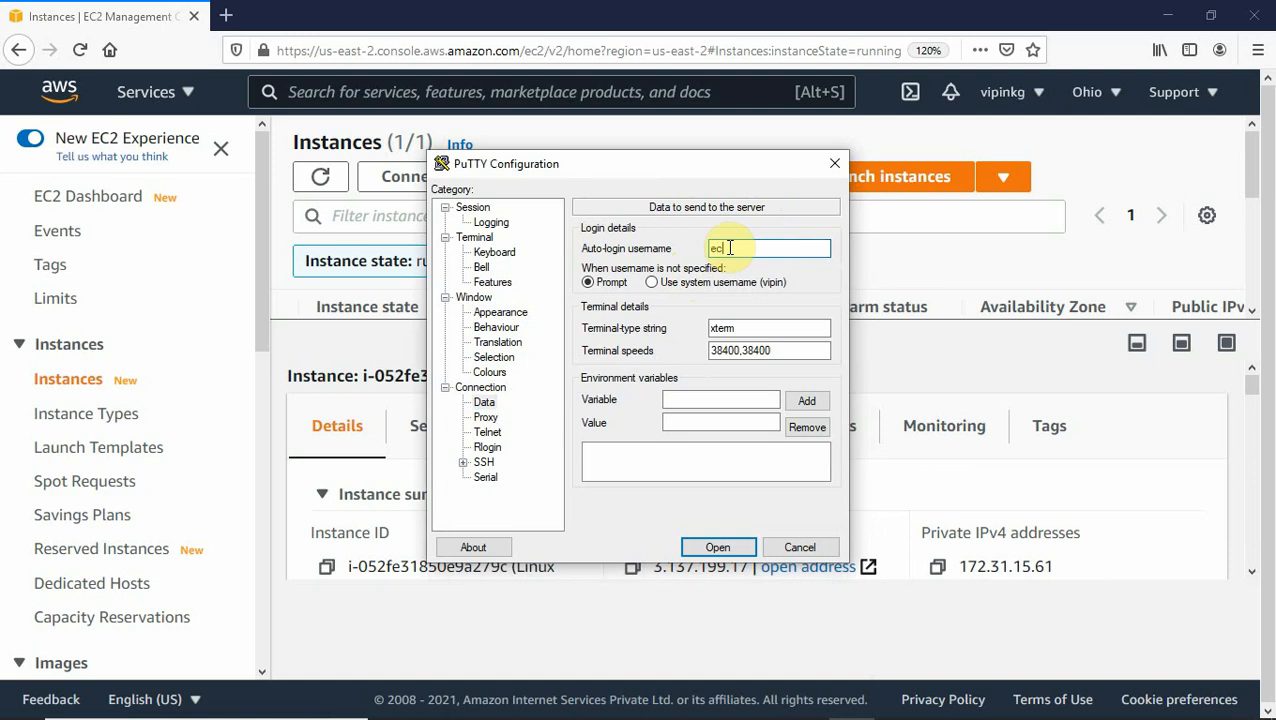
type("2-user")
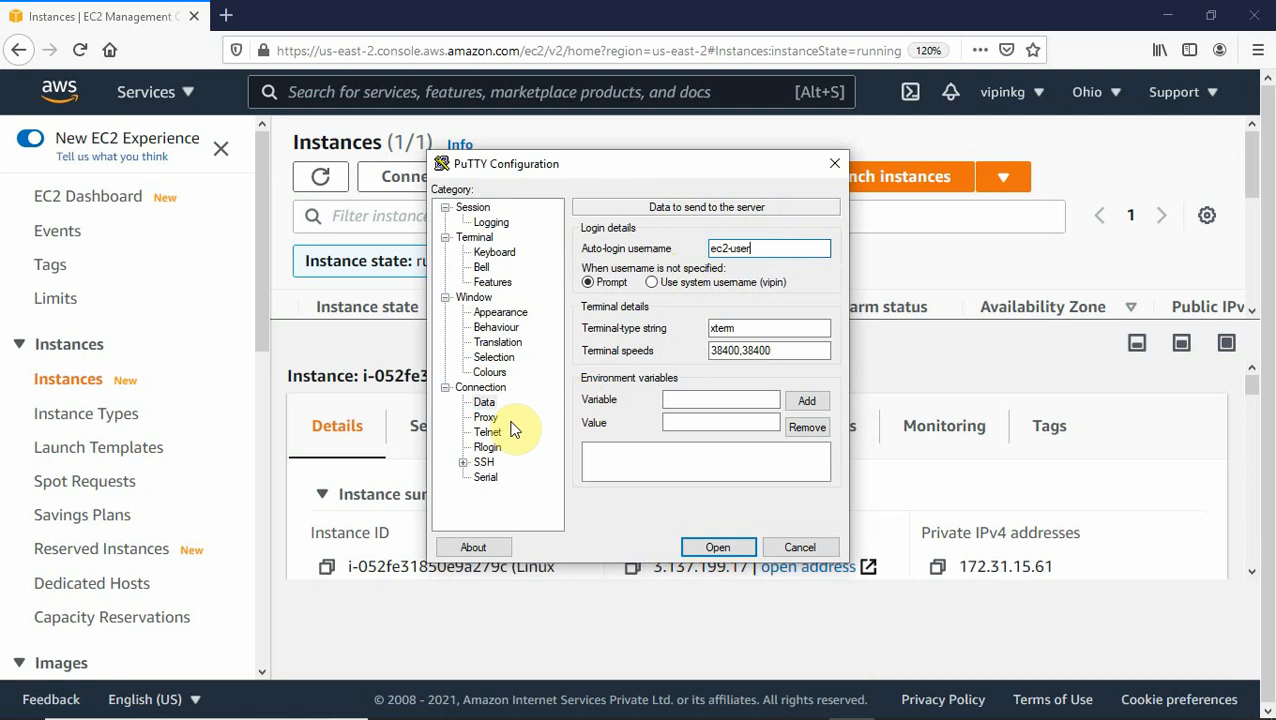
Load the PPK private key for SSH authentication and start the session.
left_click(463, 462)
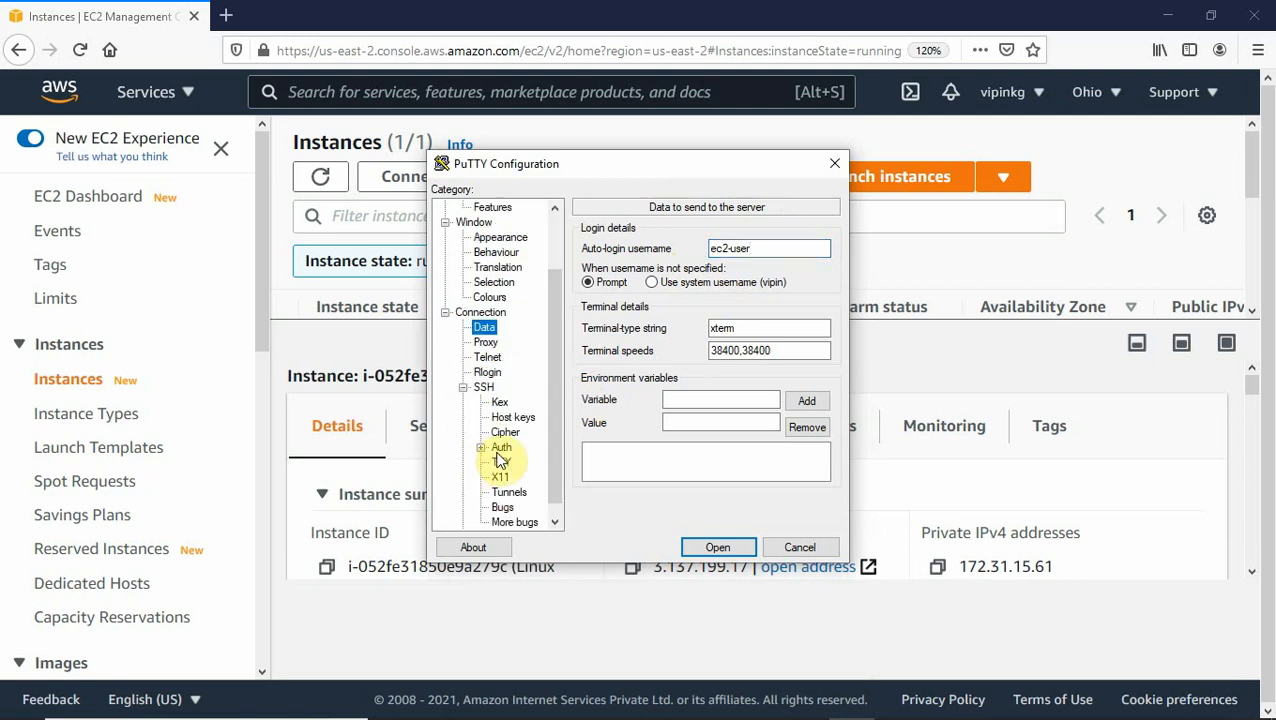
left_click(499, 448)
left_click(812, 424)
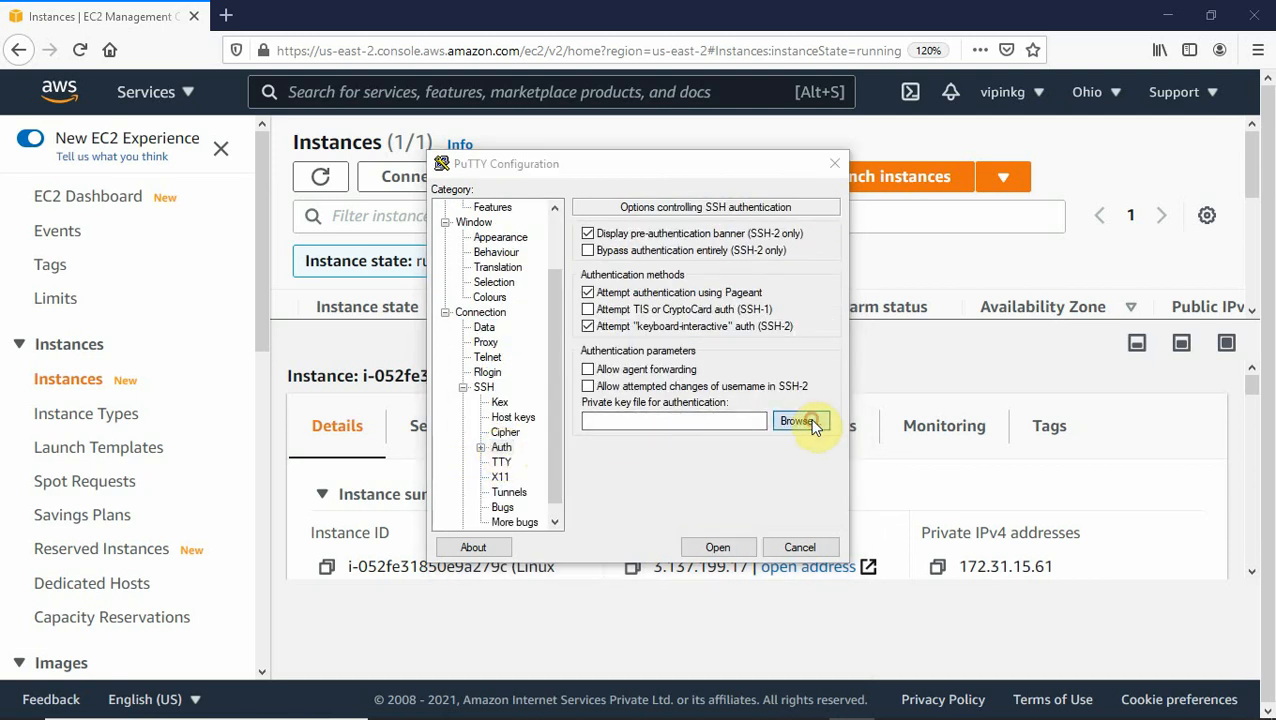
left_click(636, 311)
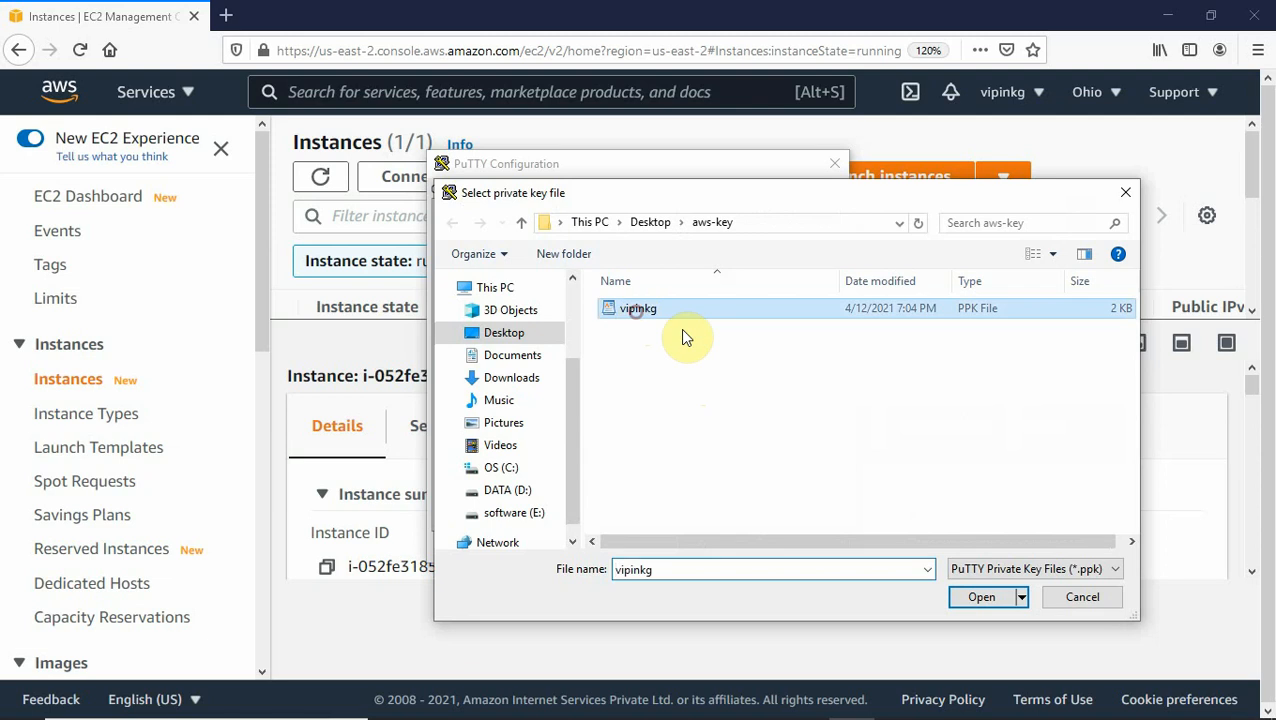
left_click(981, 597)
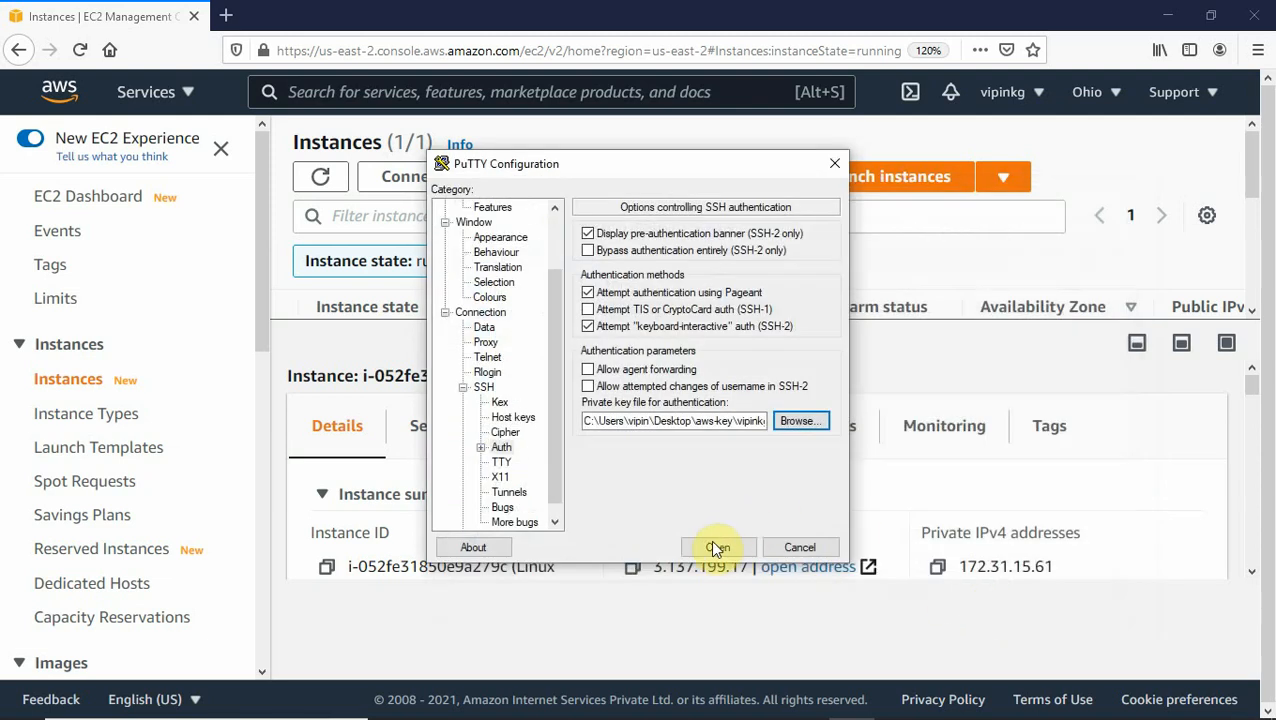
left_click(718, 547)
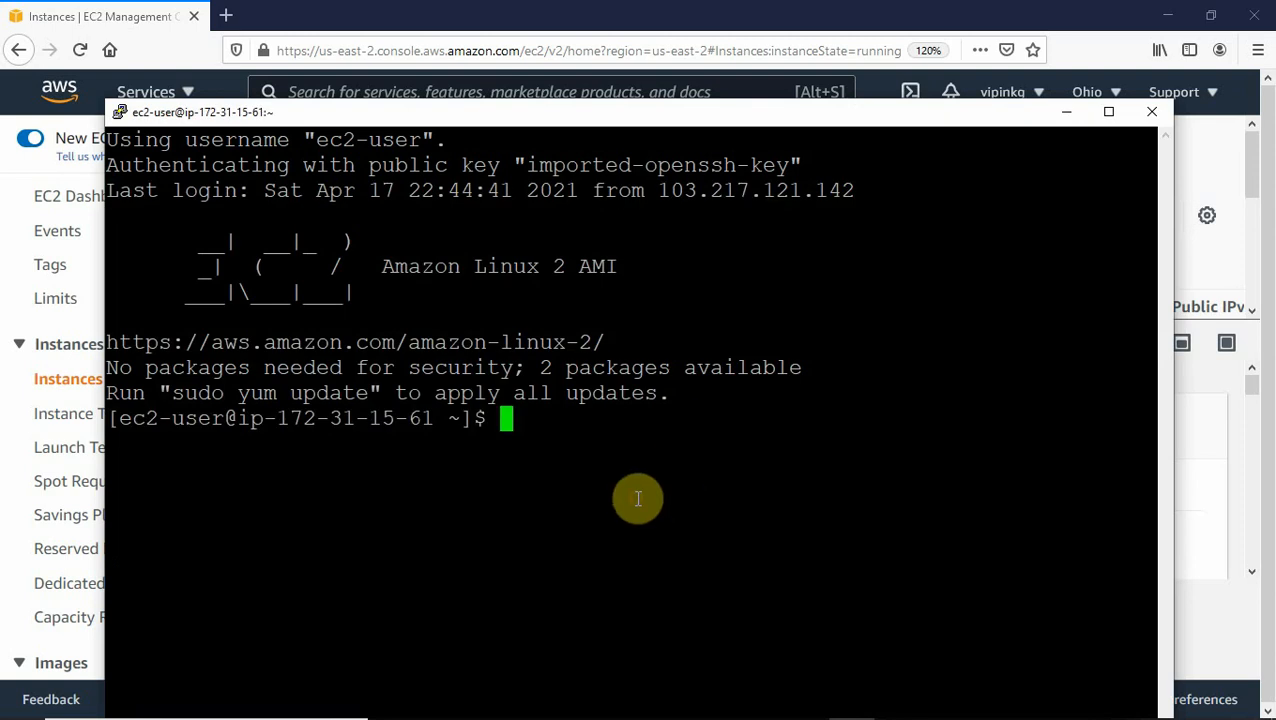
Install the mariadb MySQL client with 'sudo yum install mysql', confirming with y, then clear the screen.
key("ctrl+l")
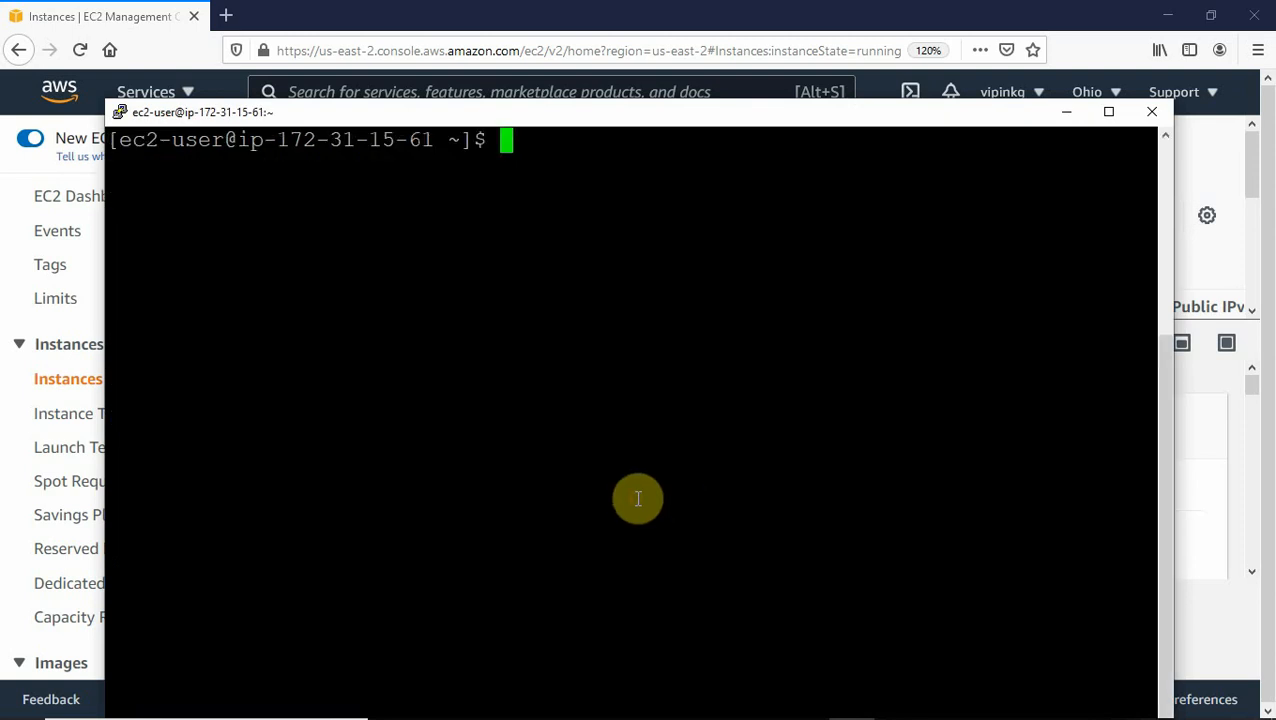
key("Return")
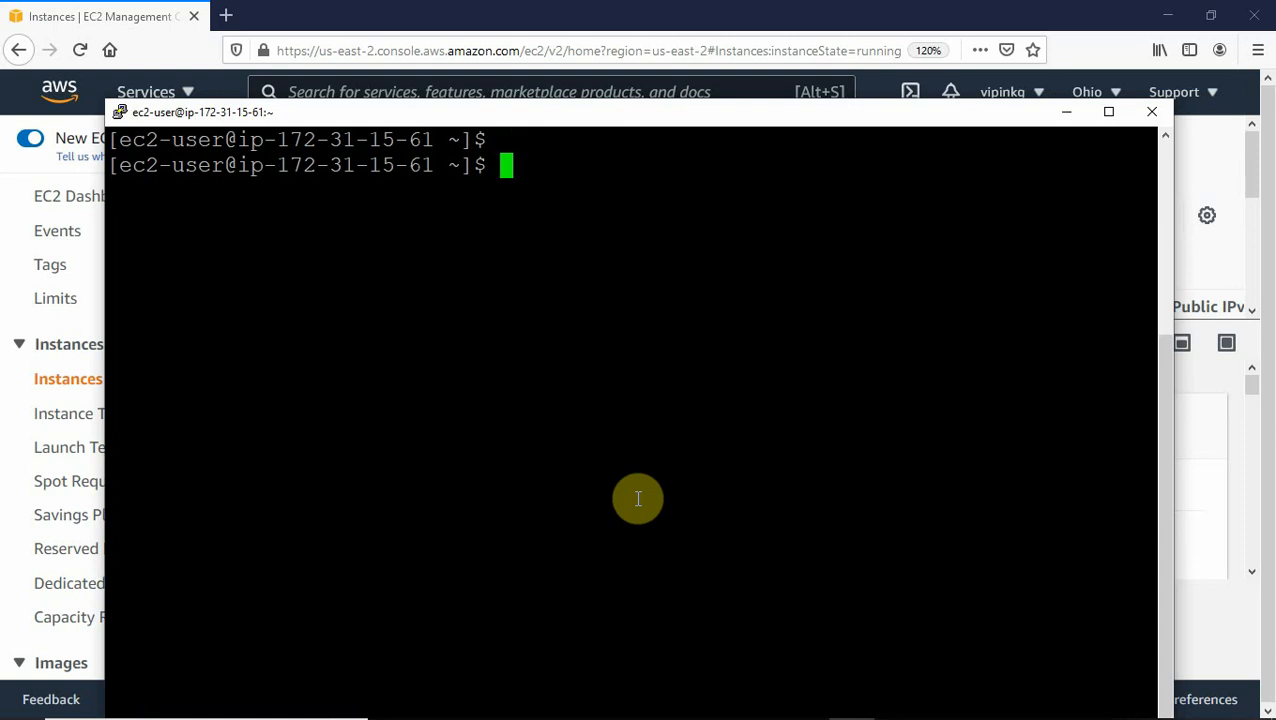
type("sudo")
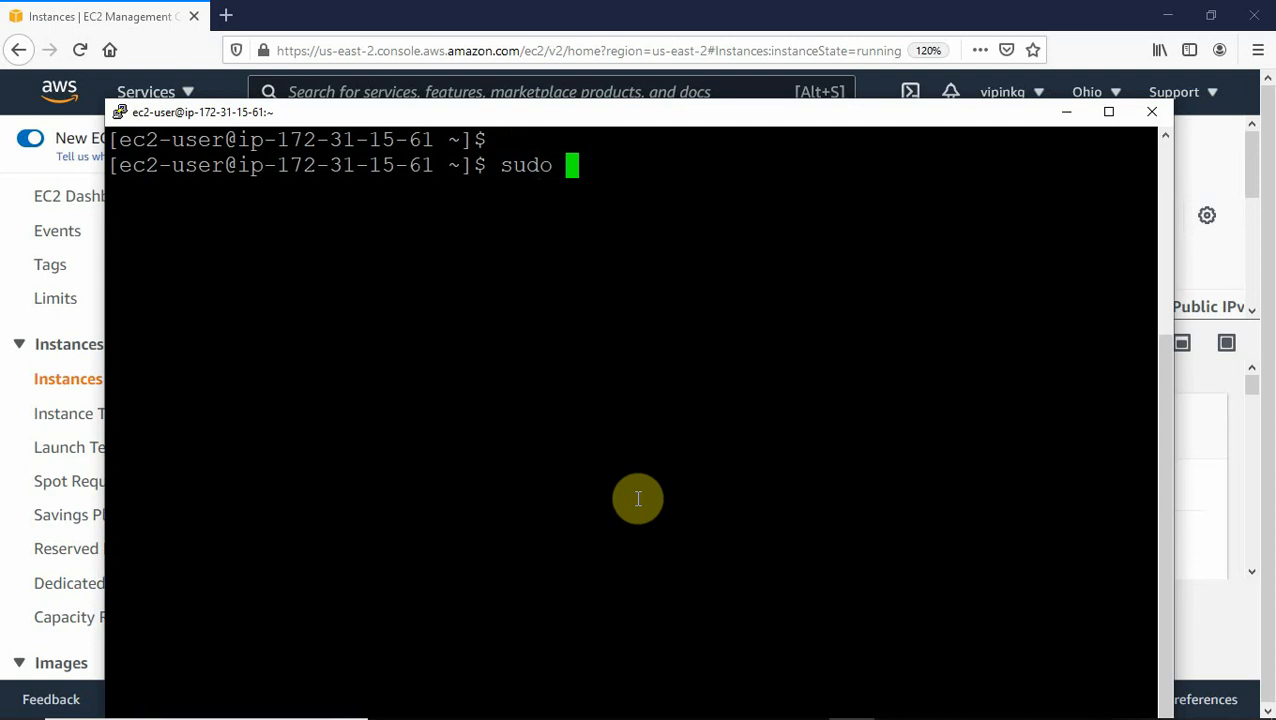
type(" yum ")
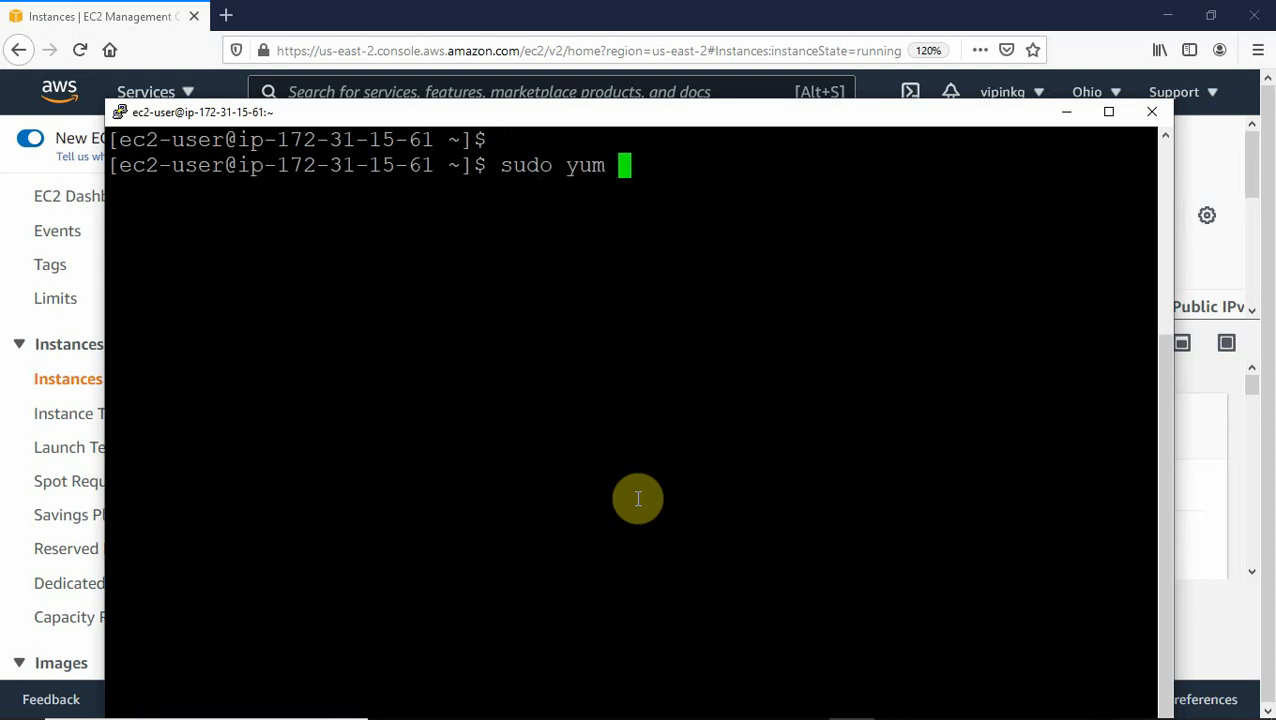
type("insta")
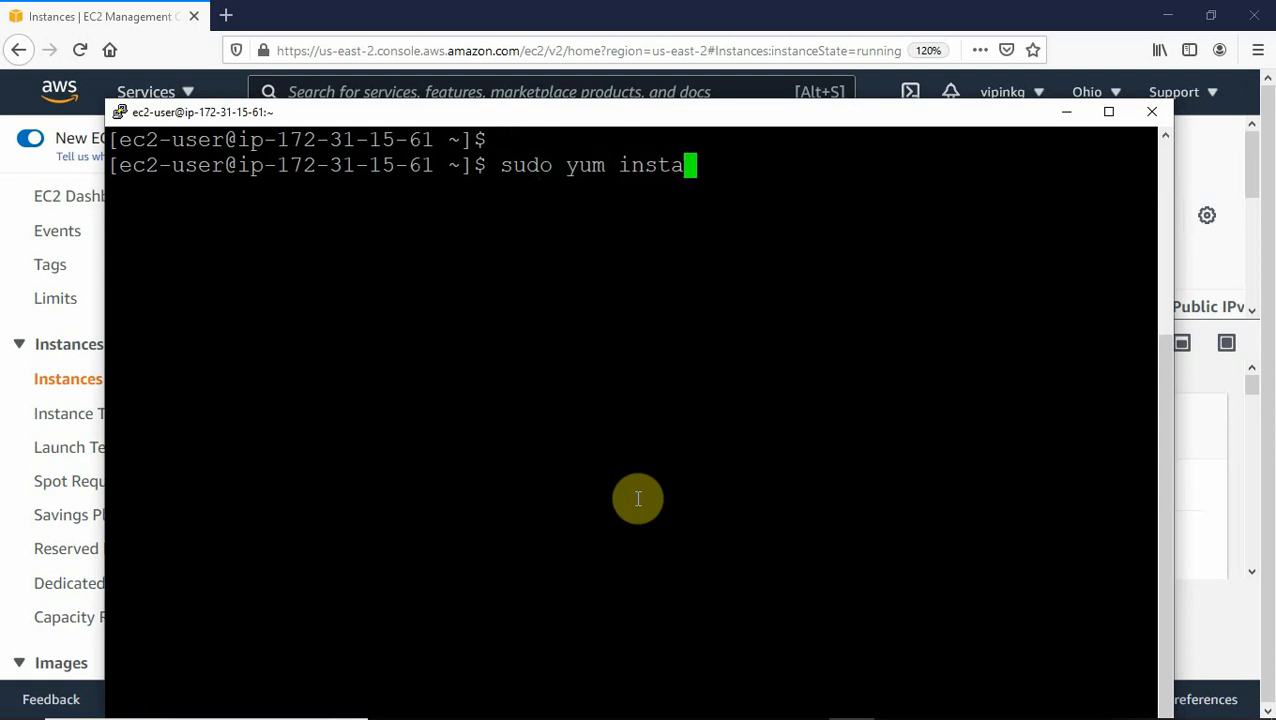
type("ll ")
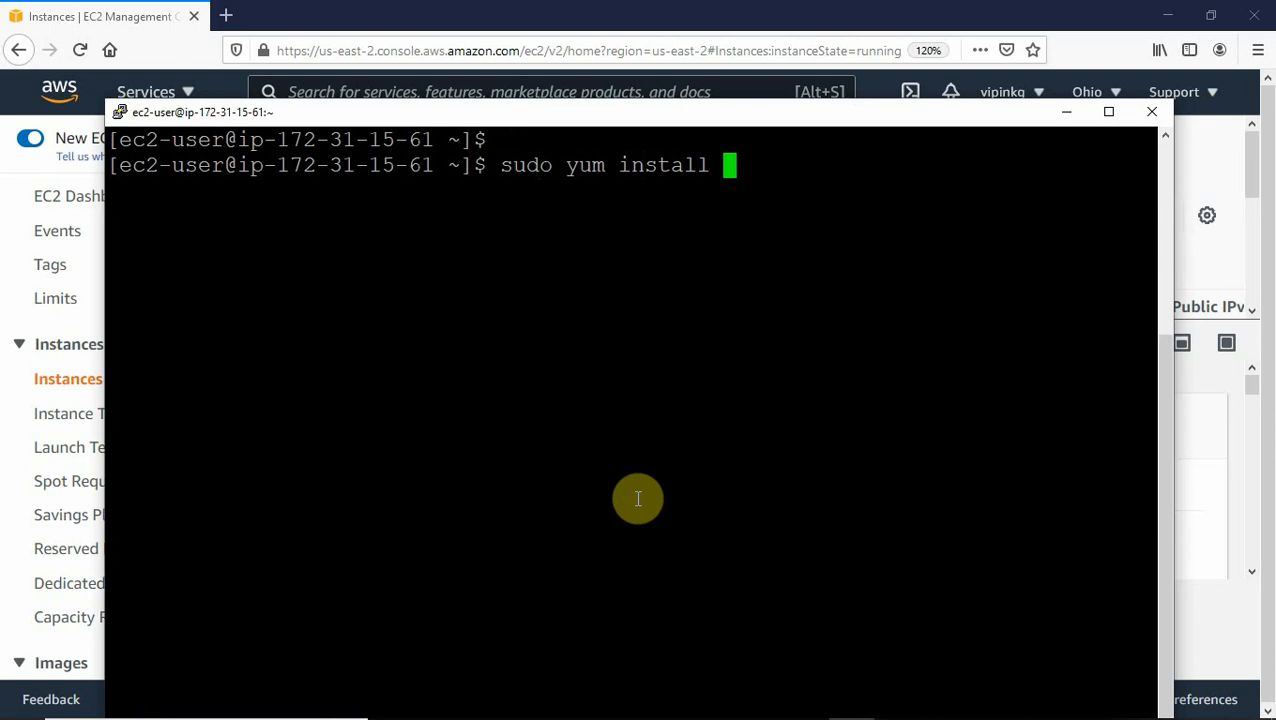
type("mysql")
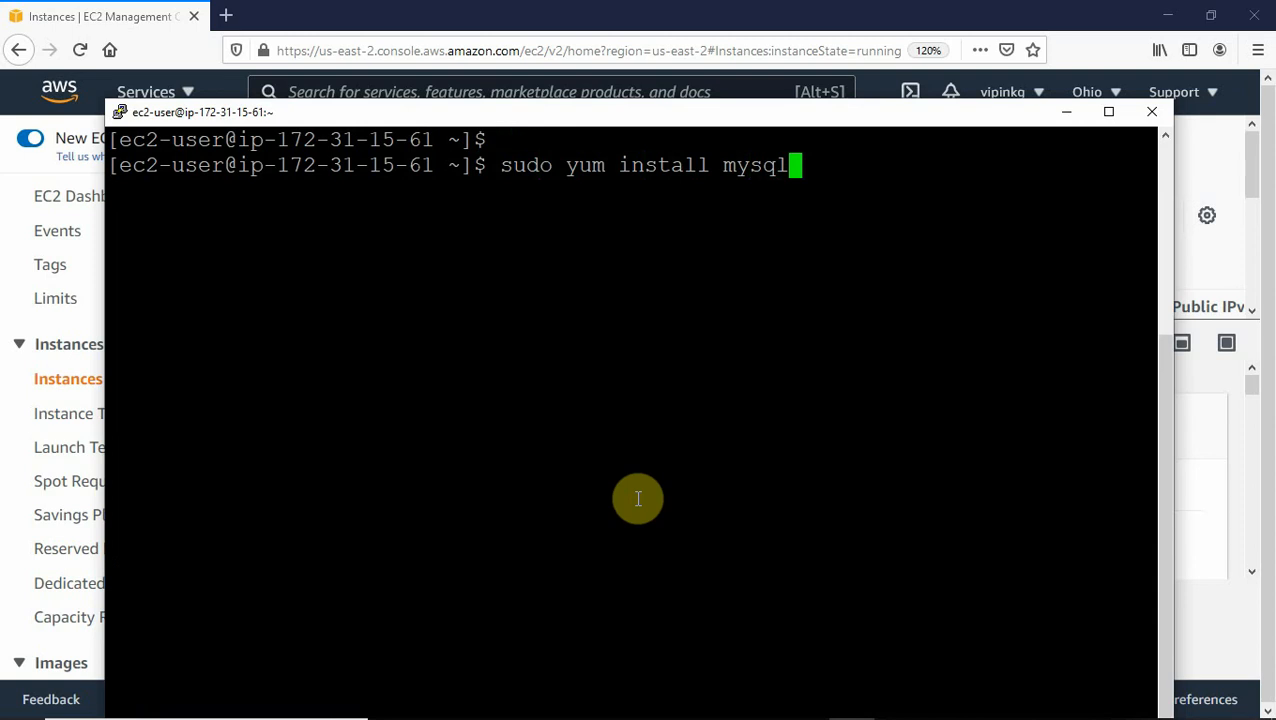
key("Return")
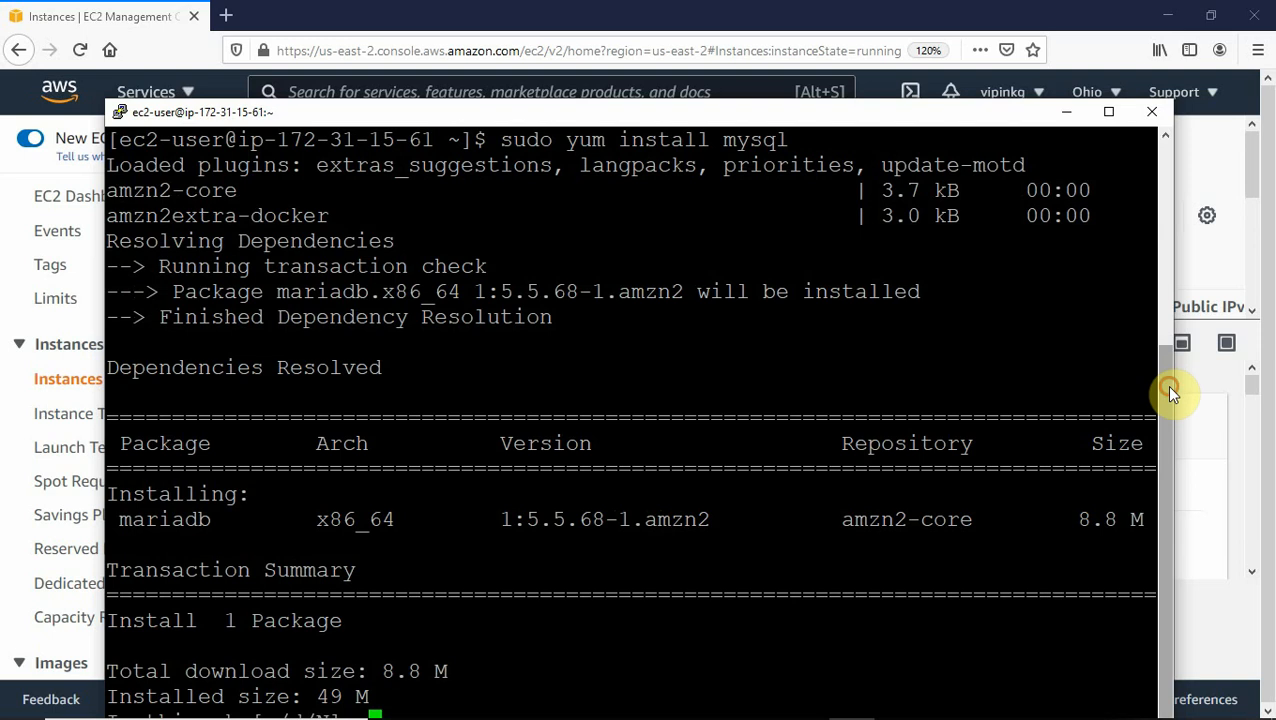
left_click(1108, 112)
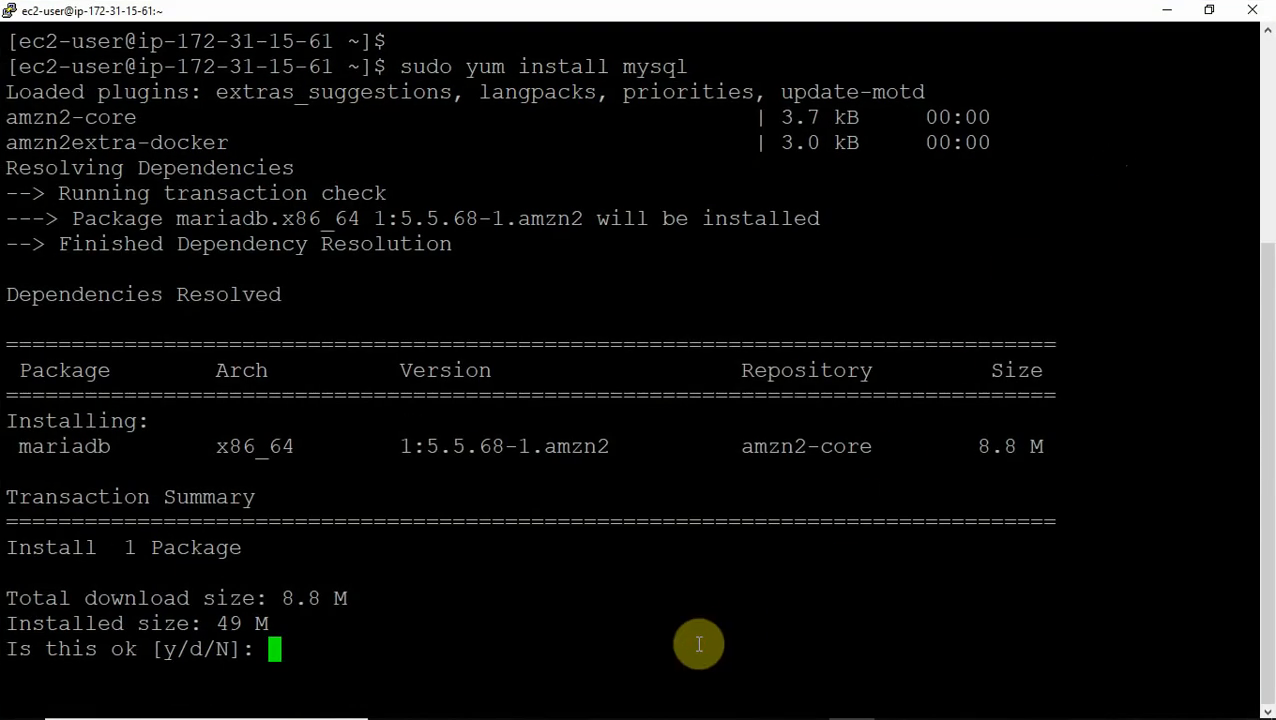
type("y")
key("Return")
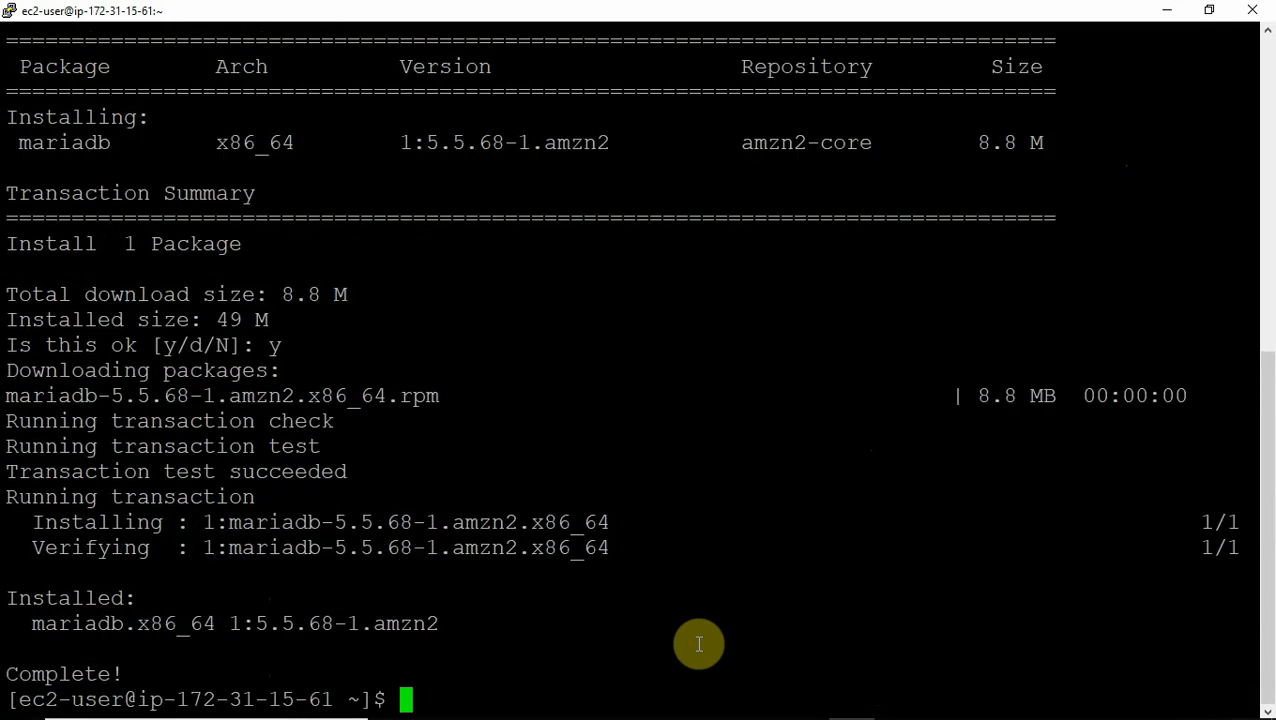
key("ctrl+l")
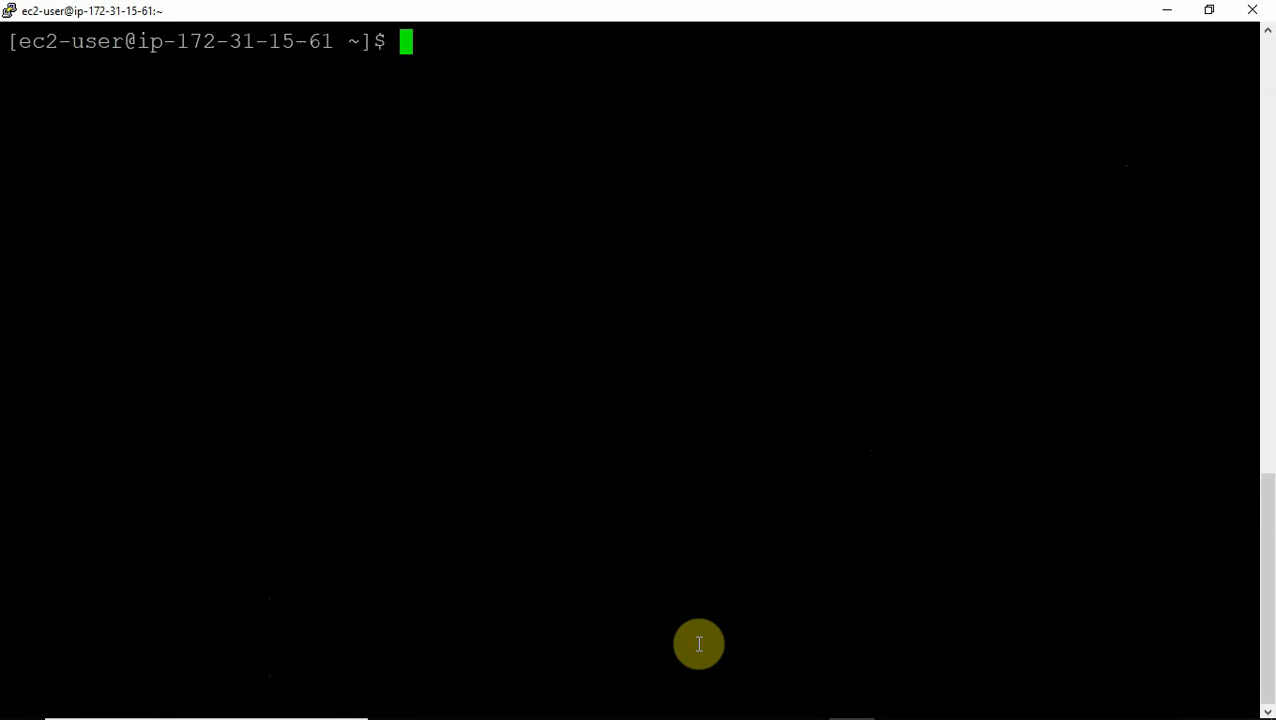
key("Return")
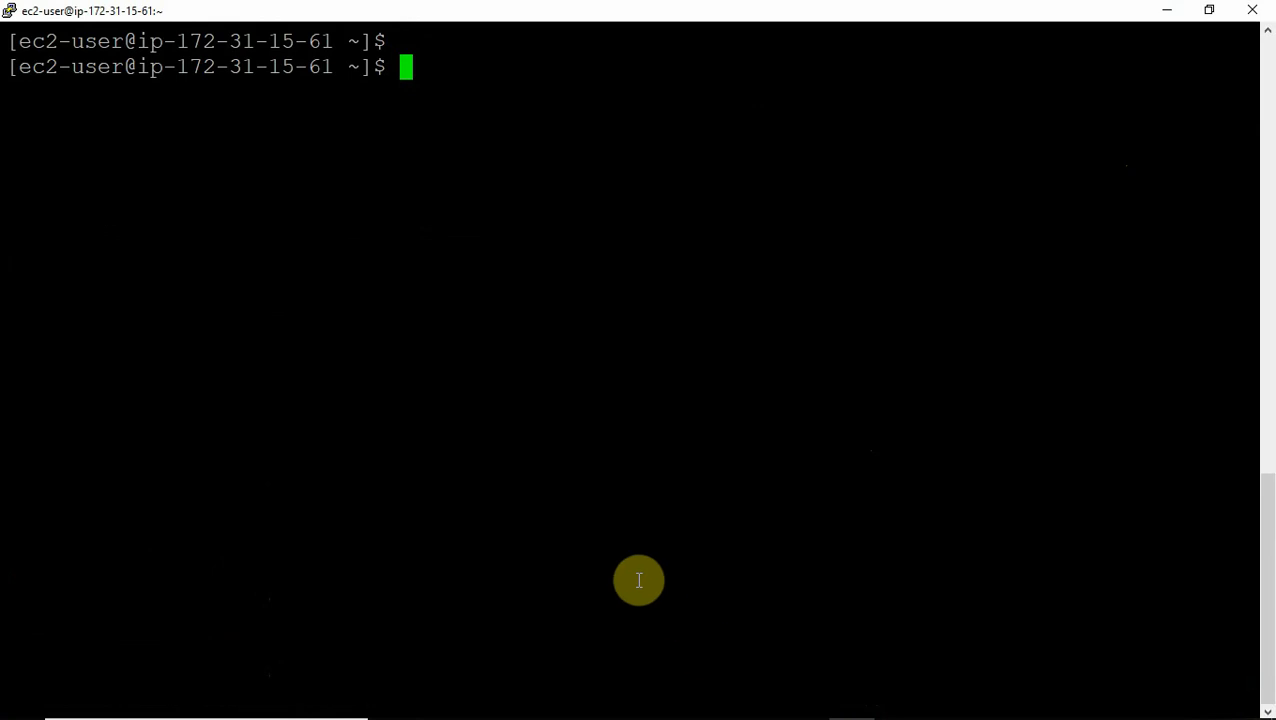
In the rds notes, pick out mydb, the master username and password, and test, then add blank lines.
mouse_move(598, 715)
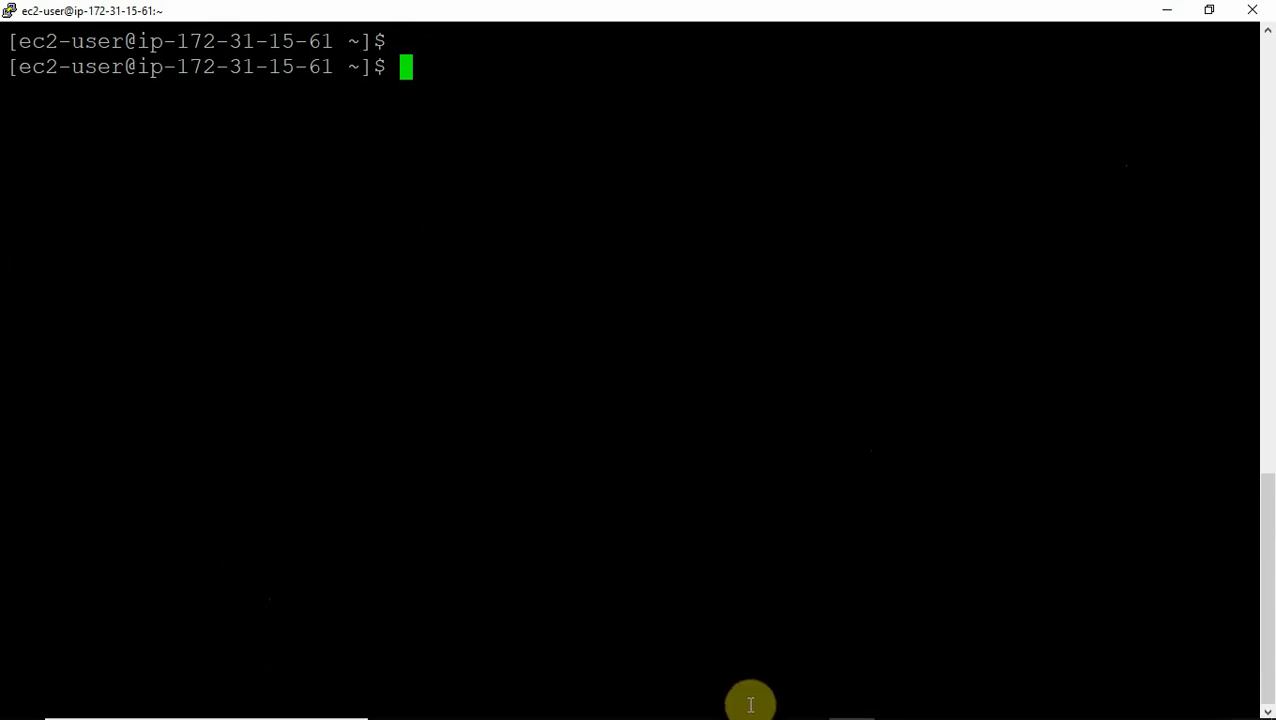
left_click(759, 705)
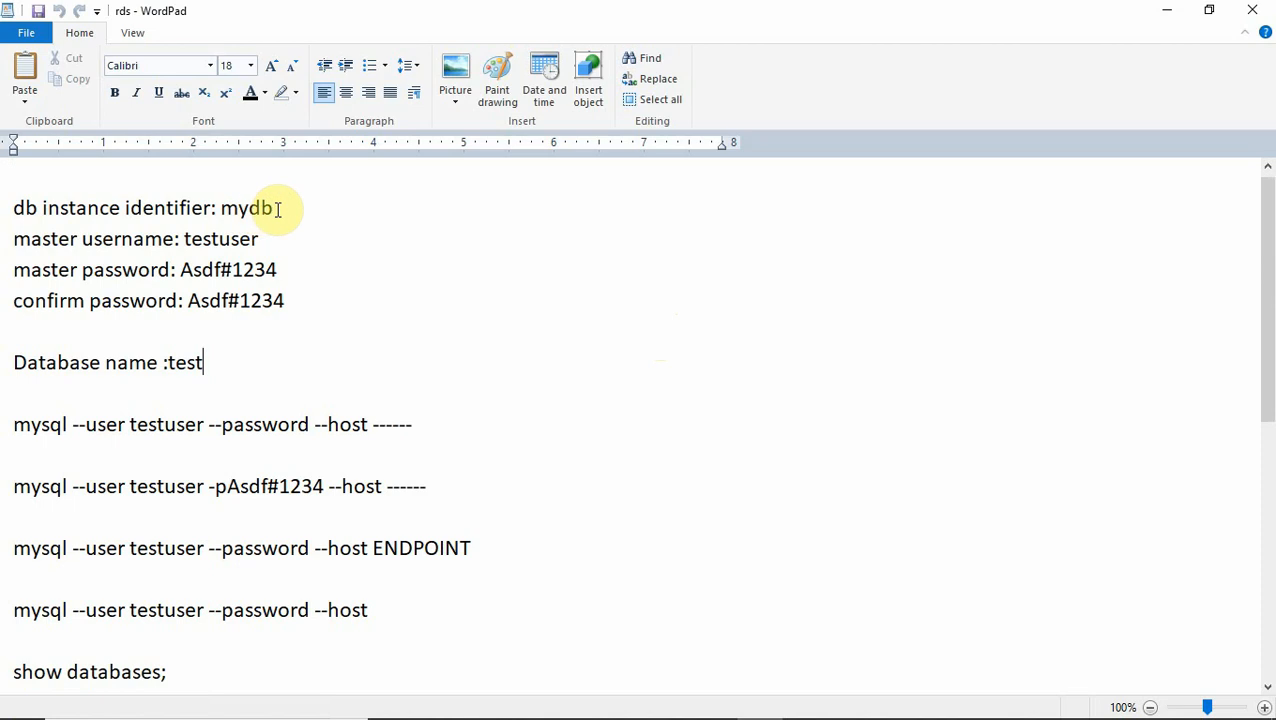
double_click(248, 207)
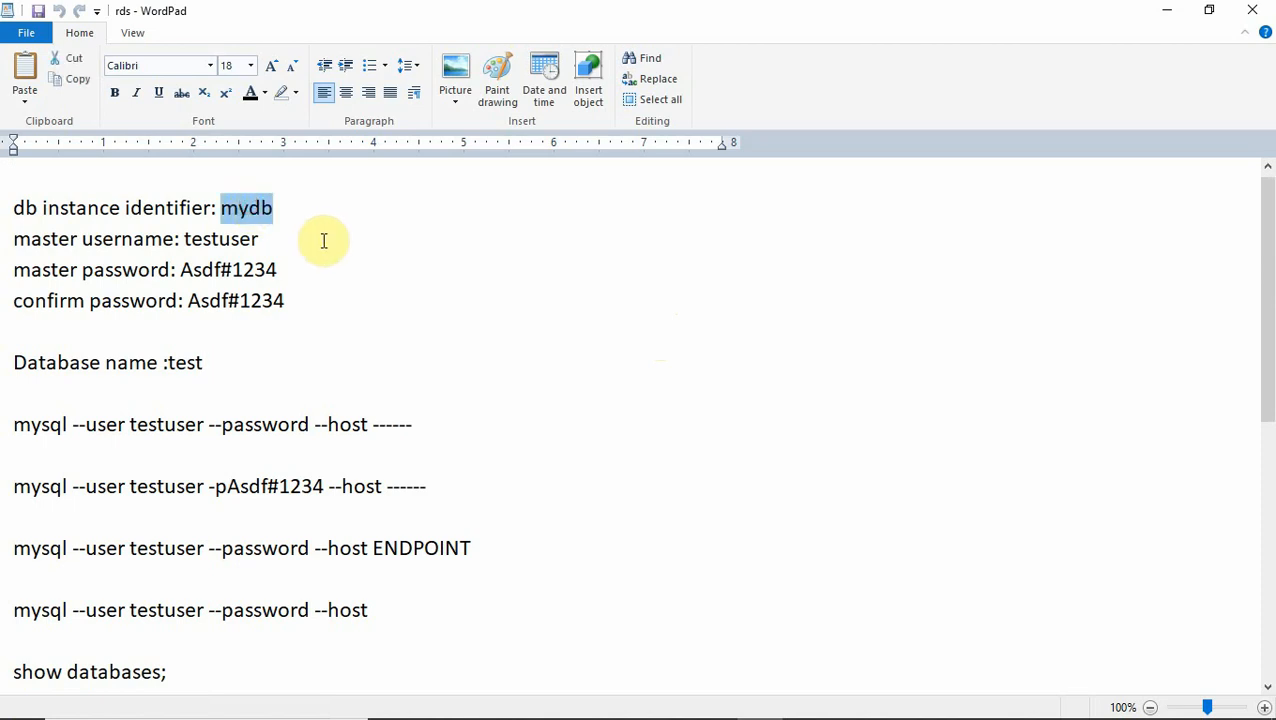
double_click(265, 240)
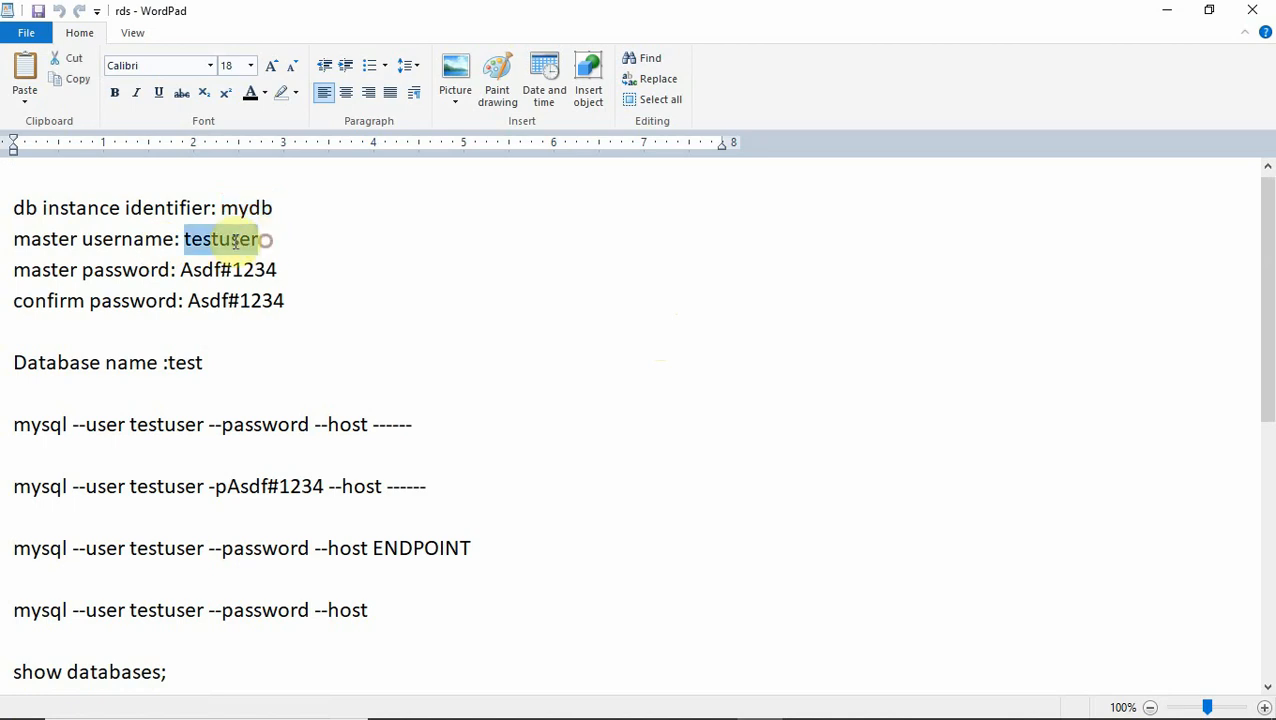
left_click(279, 269)
left_click_drag(279, 269, 212, 270)
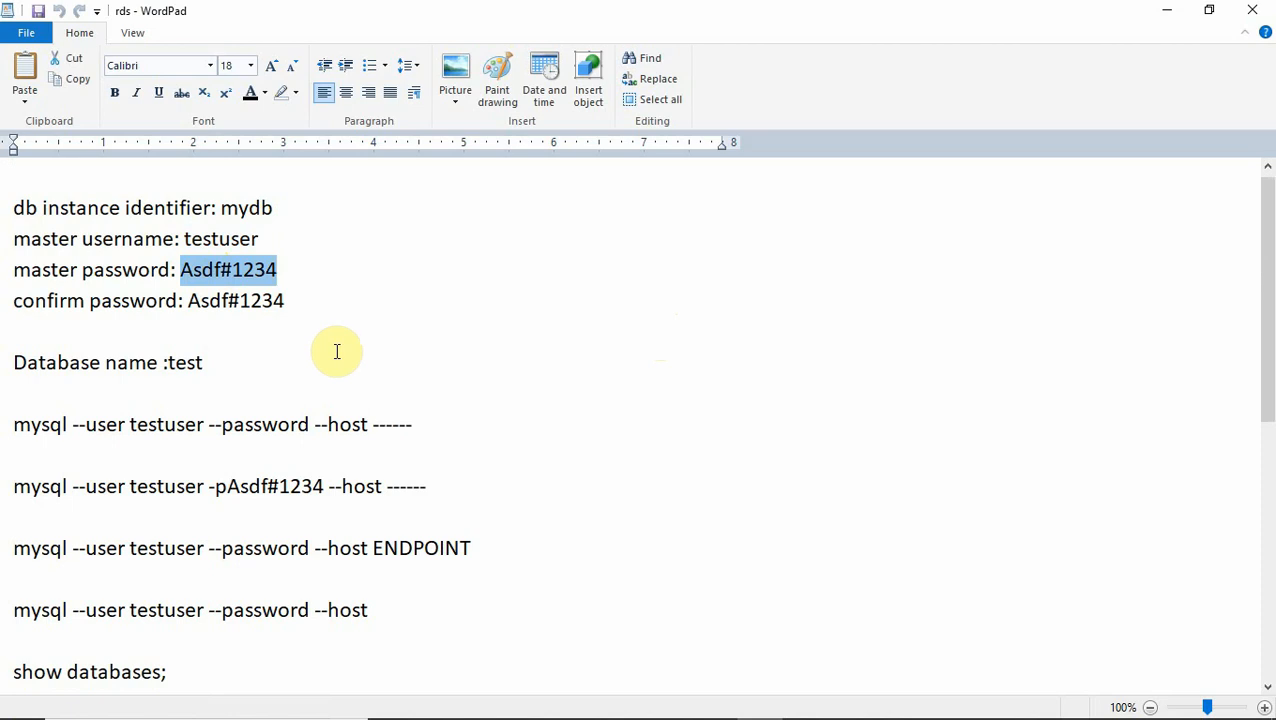
left_click_drag(214, 363, 167, 363)
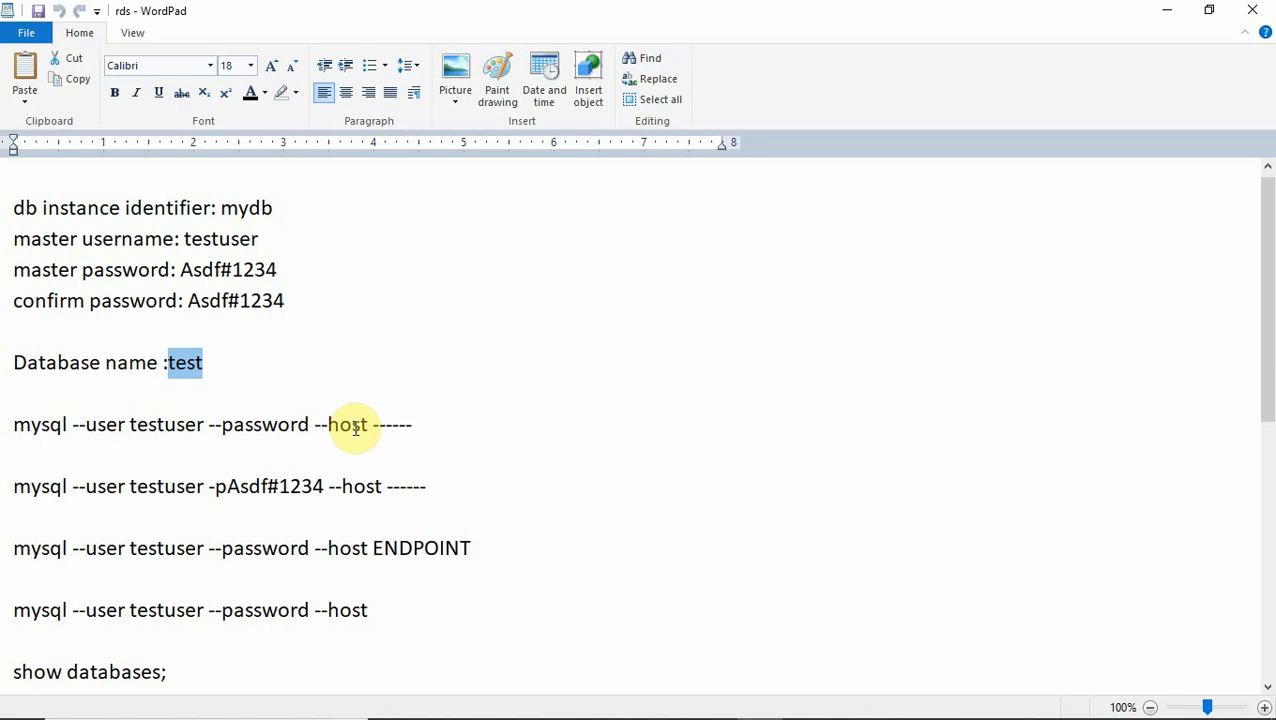
left_click(260, 389)
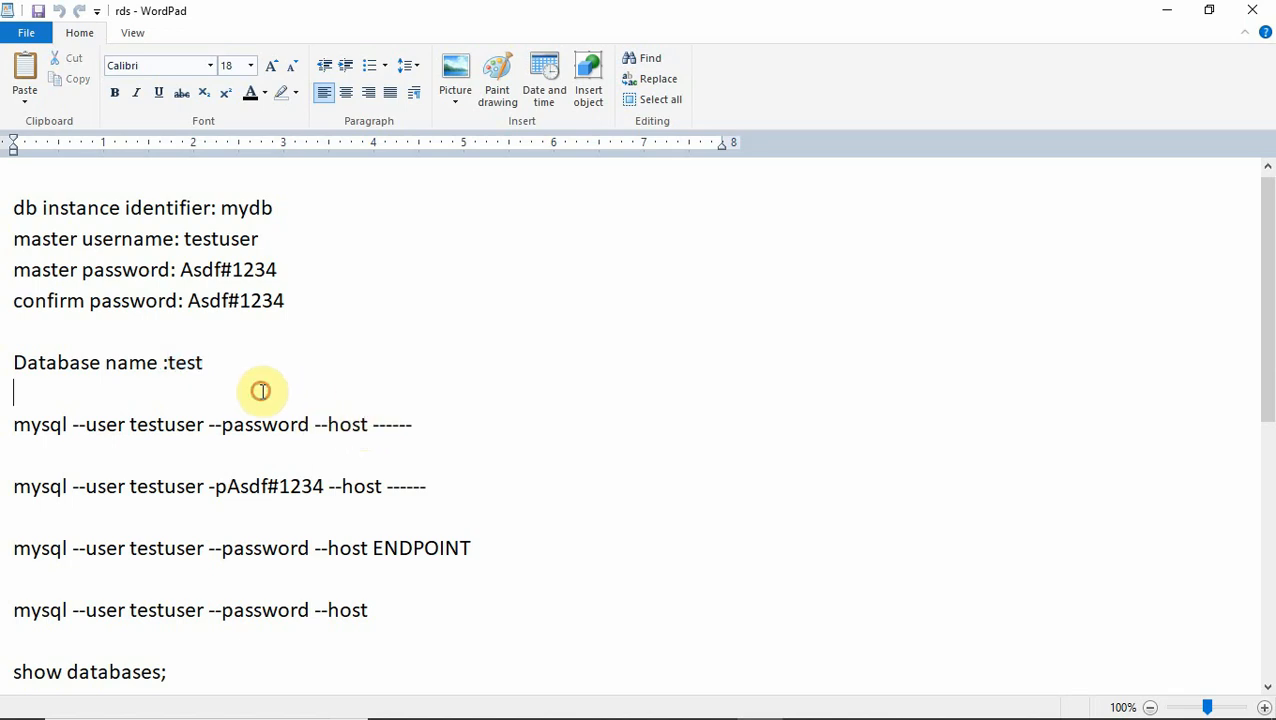
key("Return")
key("Return")
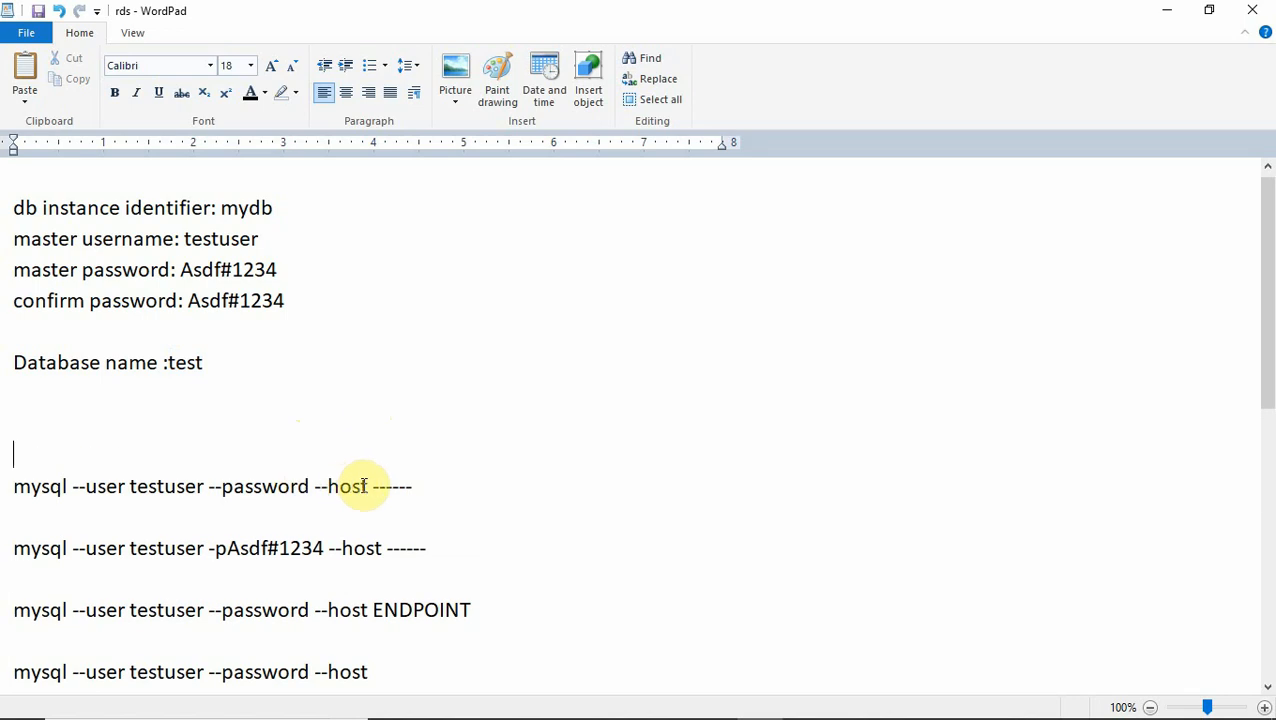
Set the first mysql command up to --host to size 20 and paste a copy on the blank line above.
left_click_drag(366, 486, 6, 479)
key("ctrl+c")
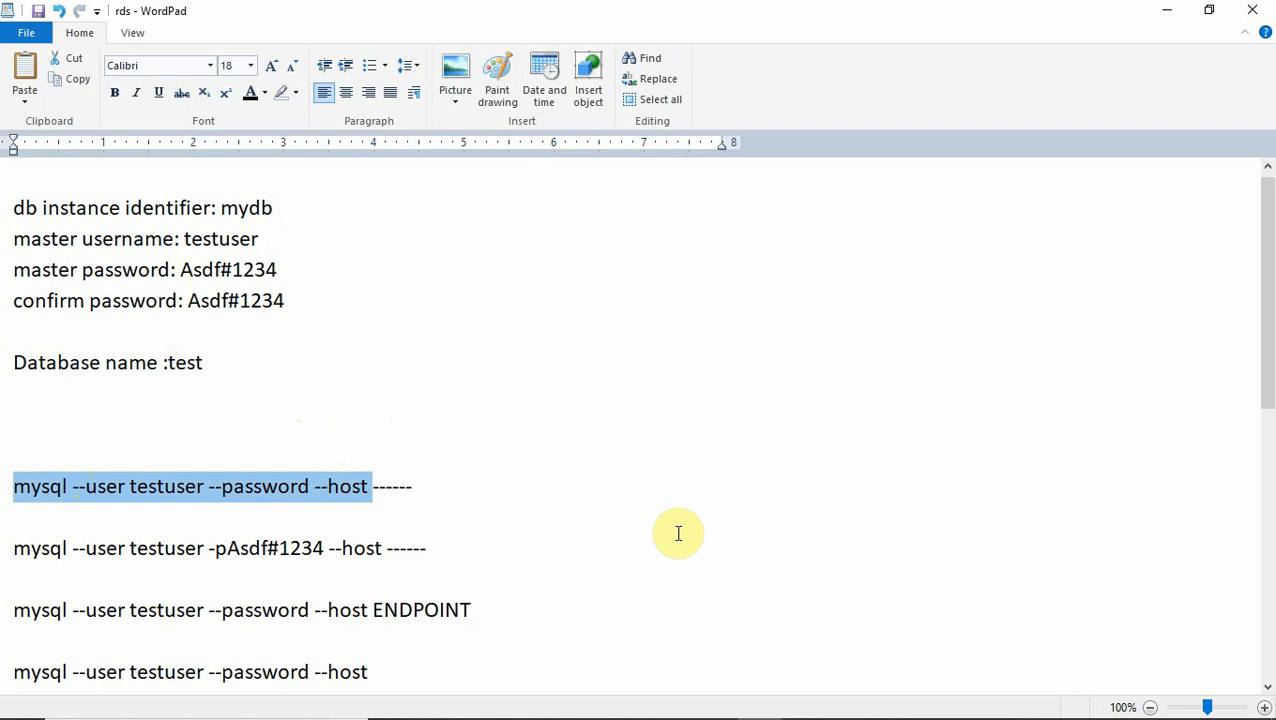
left_click(250, 65)
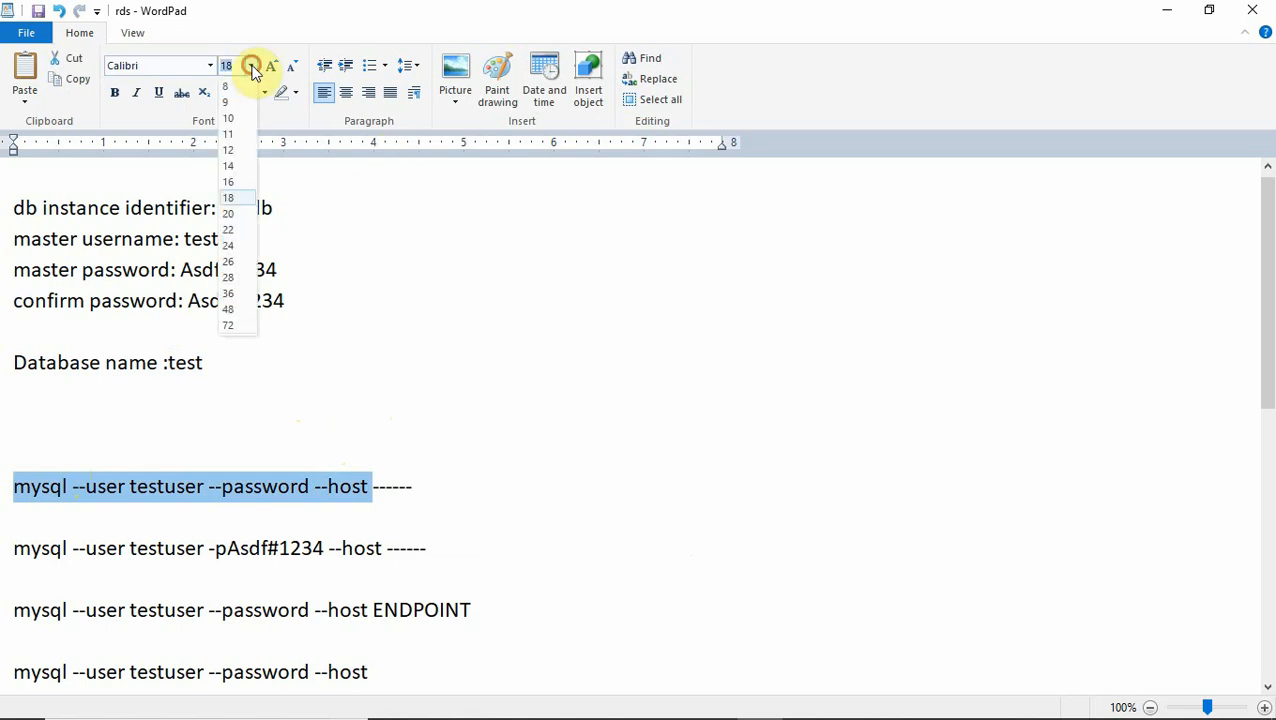
left_click(240, 214)
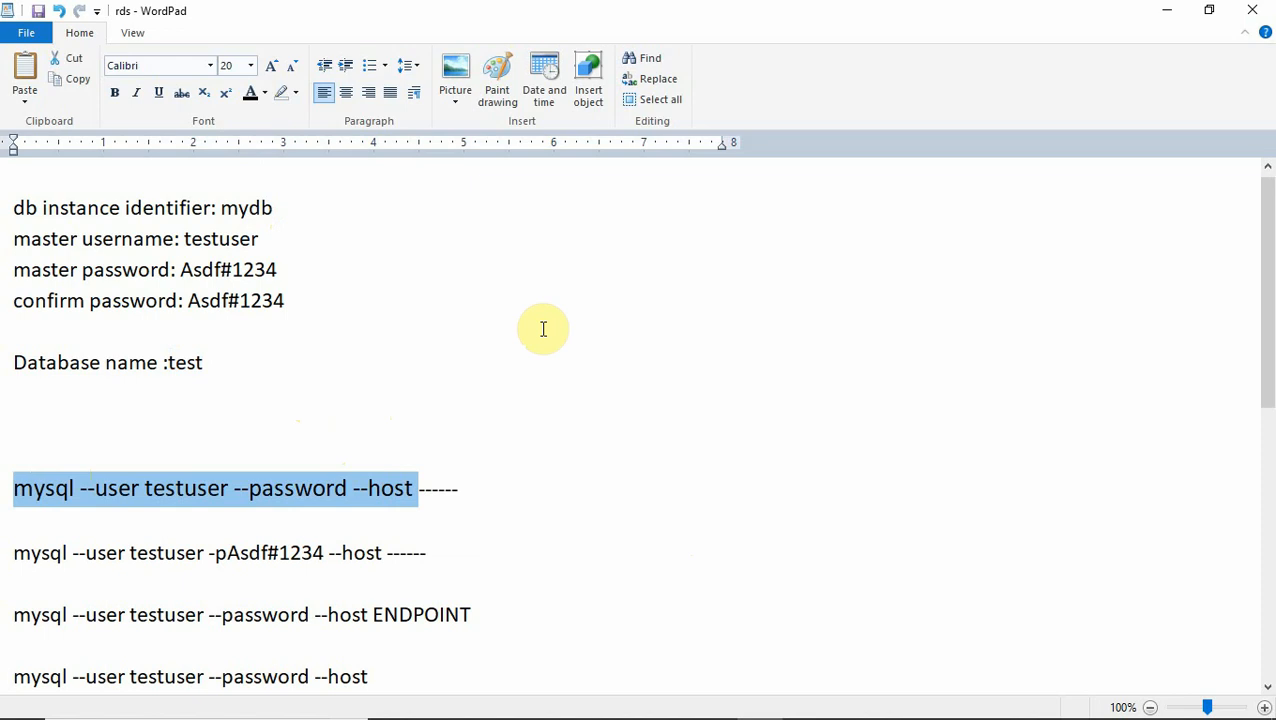
left_click(240, 429)
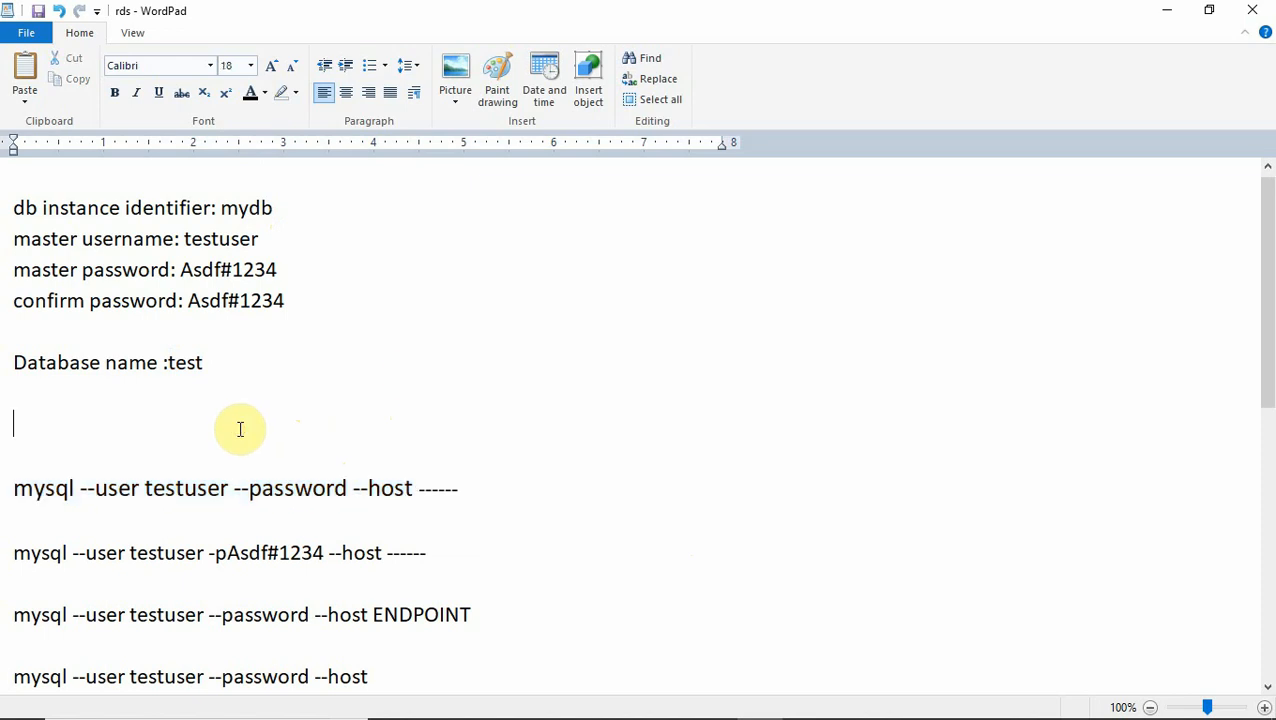
key("ctrl+v")
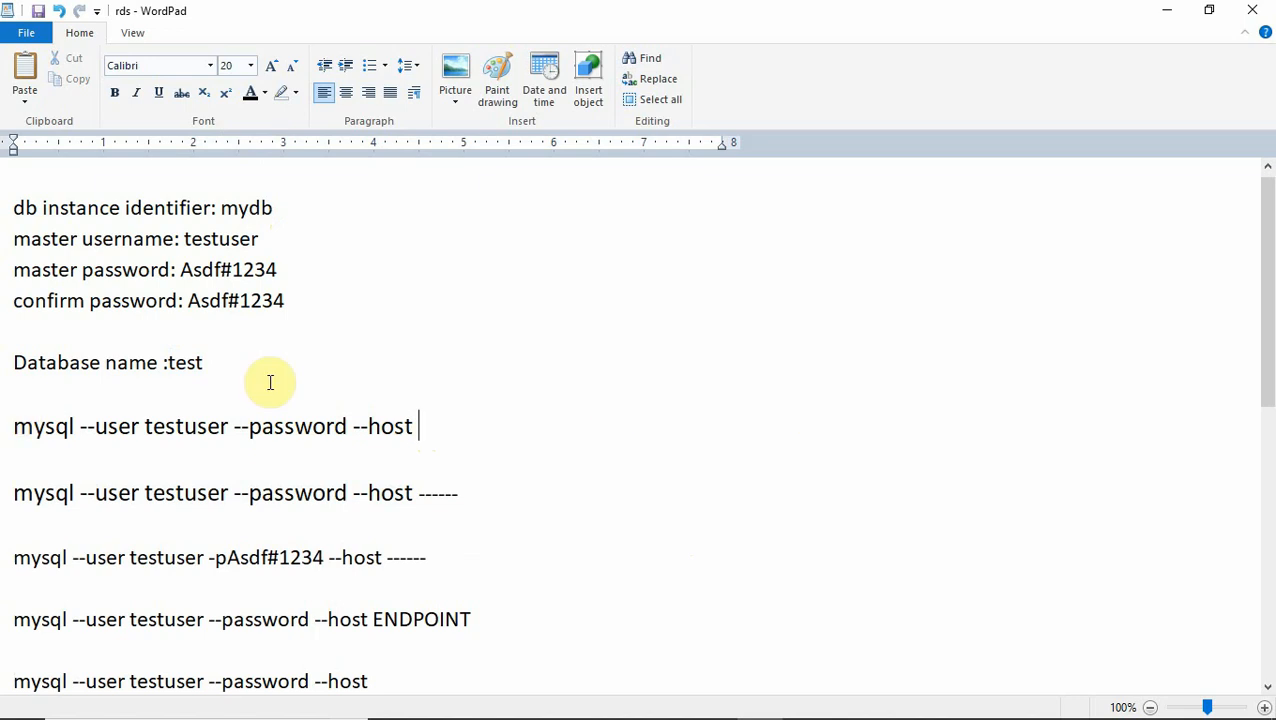
left_click(1169, 15)
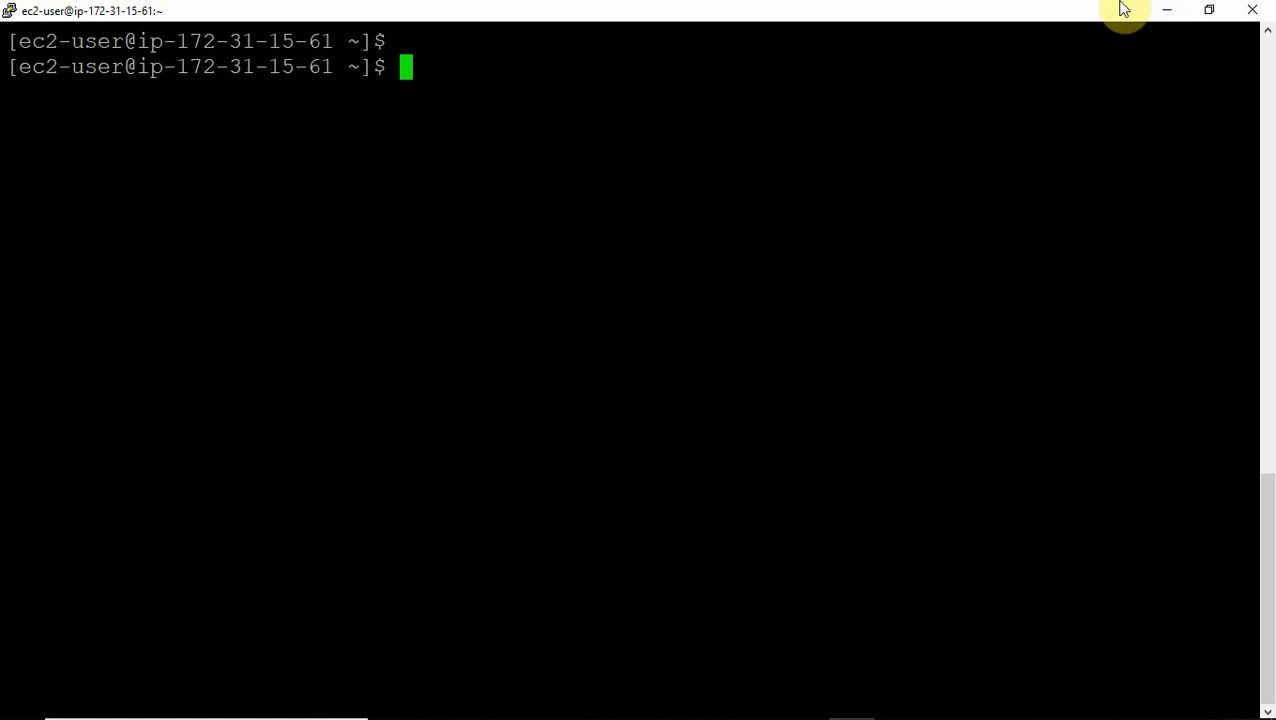
Open the mydb database in the RDS console and copy its endpoint address.
left_click(1164, 10)
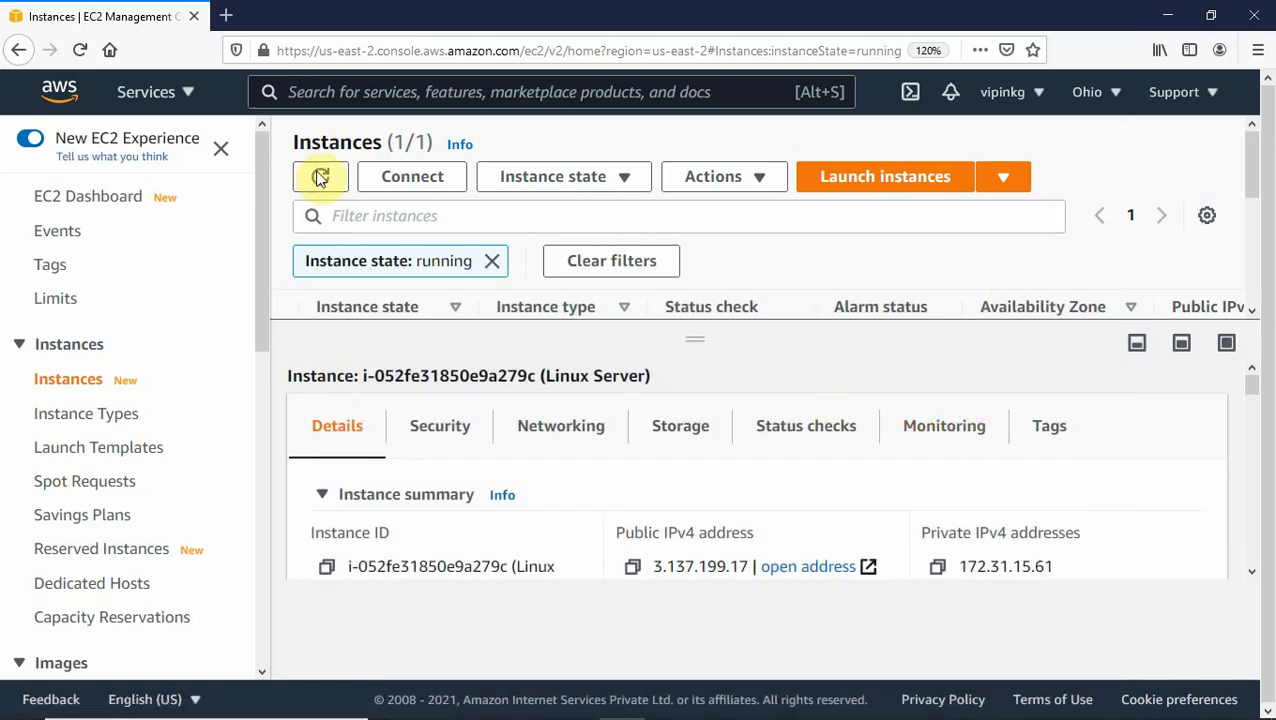
left_click(188, 95)
left_click(110, 353)
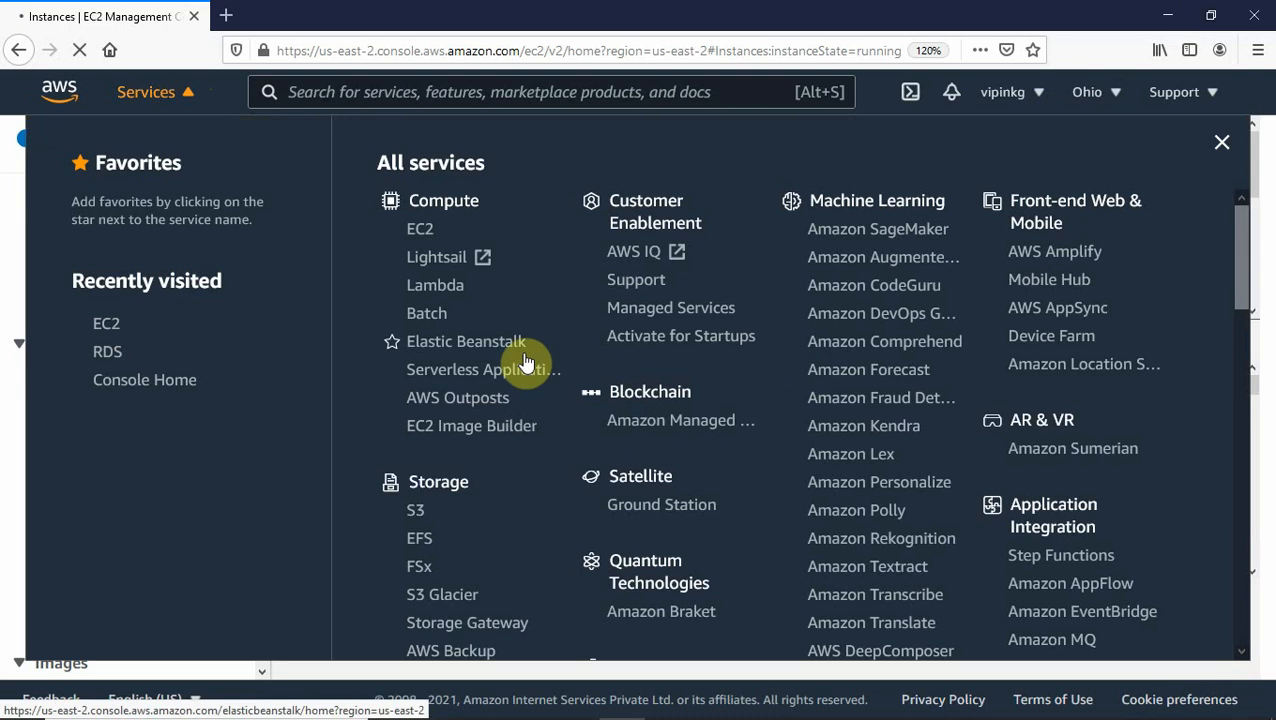
left_click(107, 351)
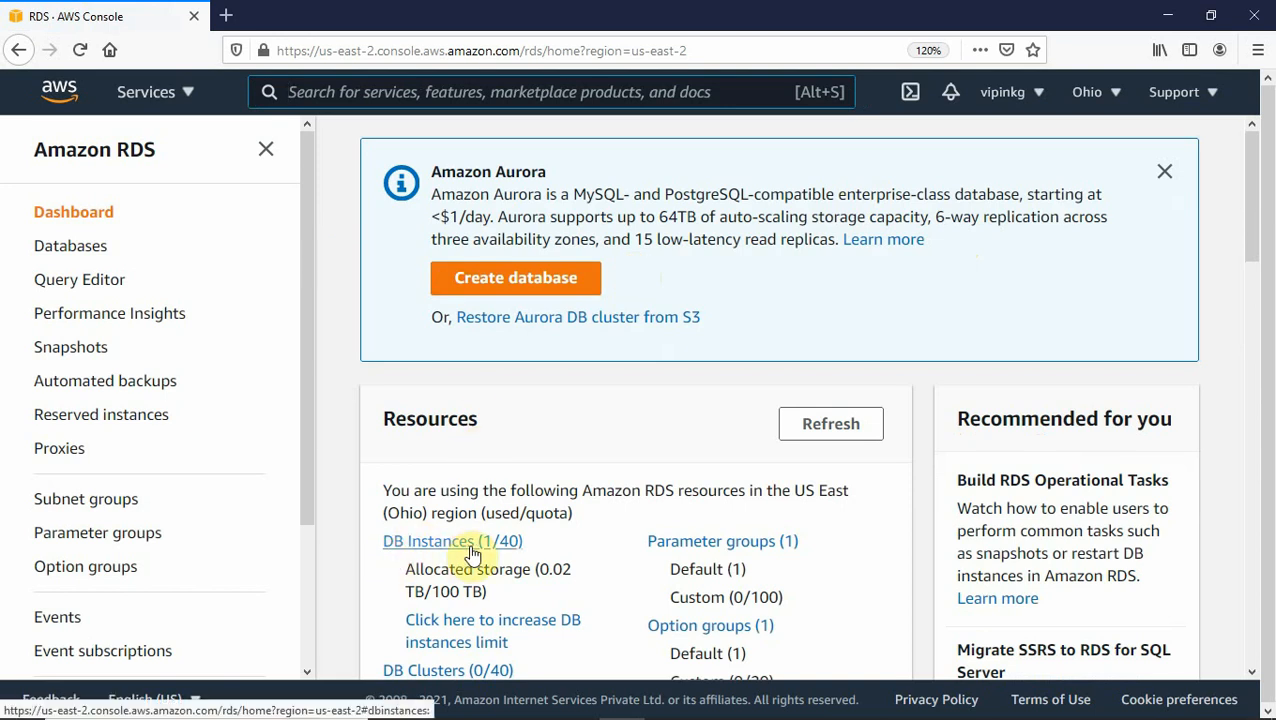
left_click(83, 257)
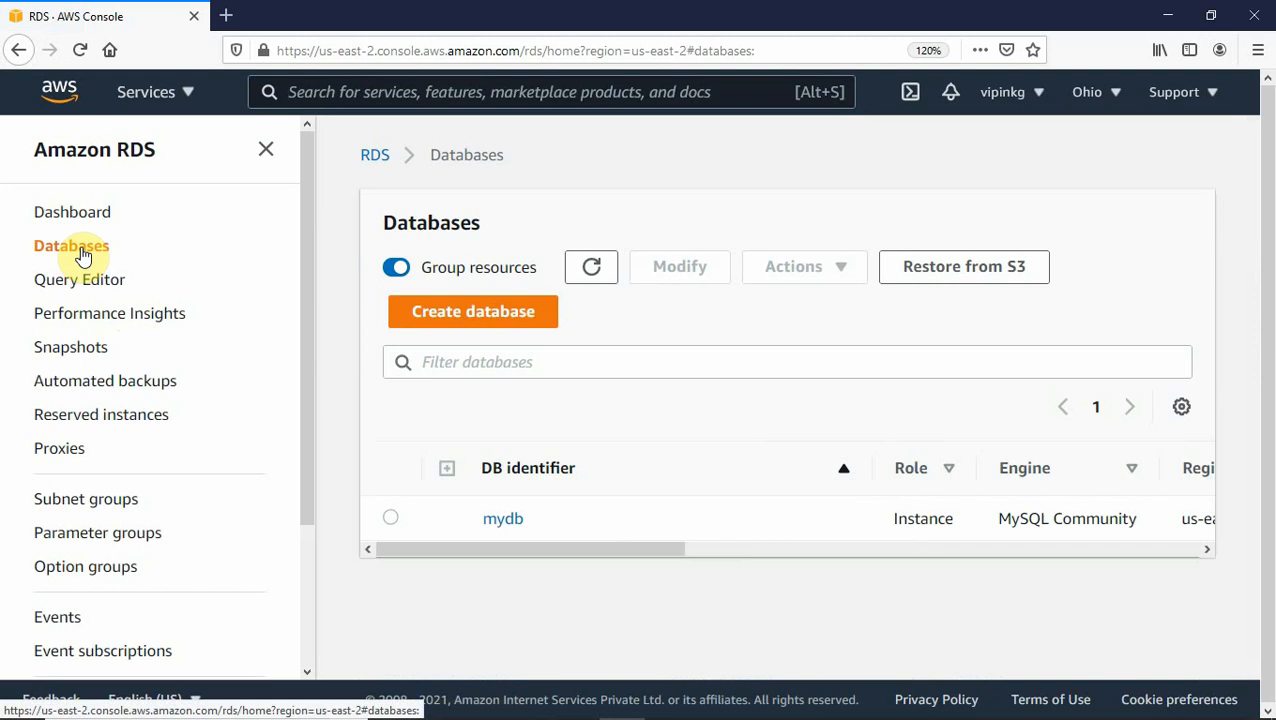
left_click(501, 520)
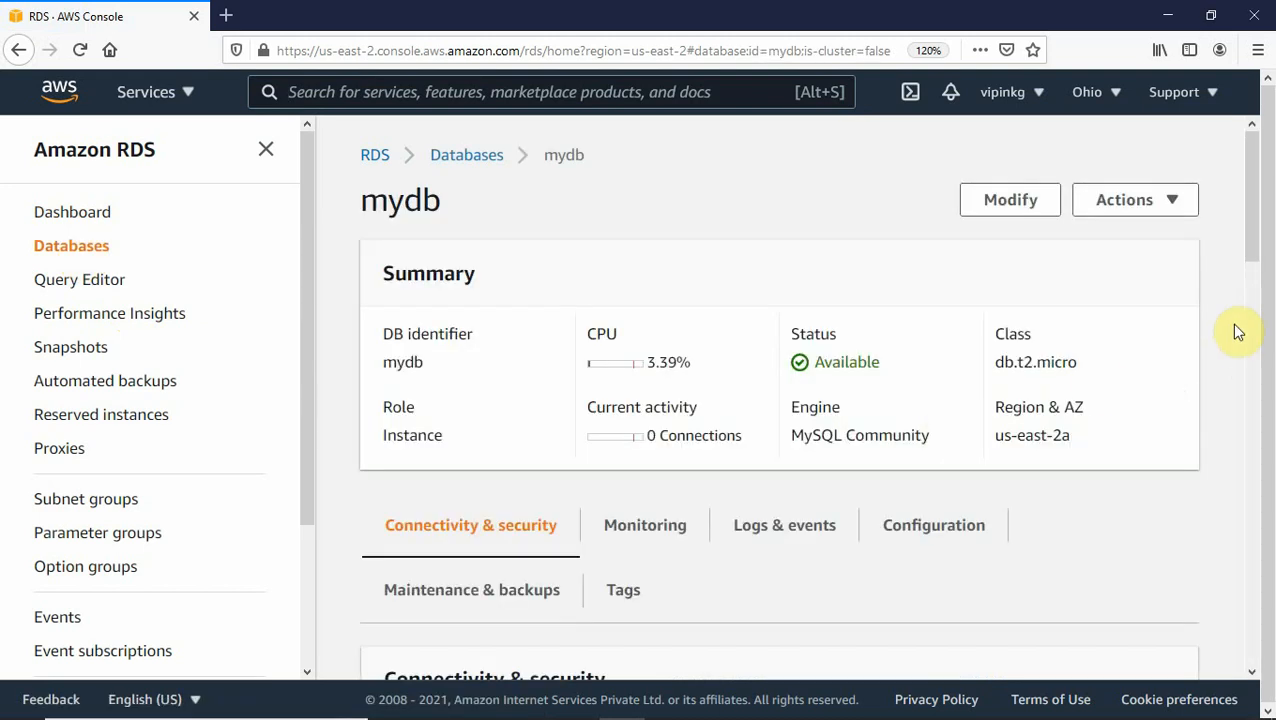
left_click_drag(1248, 250, 1253, 336)
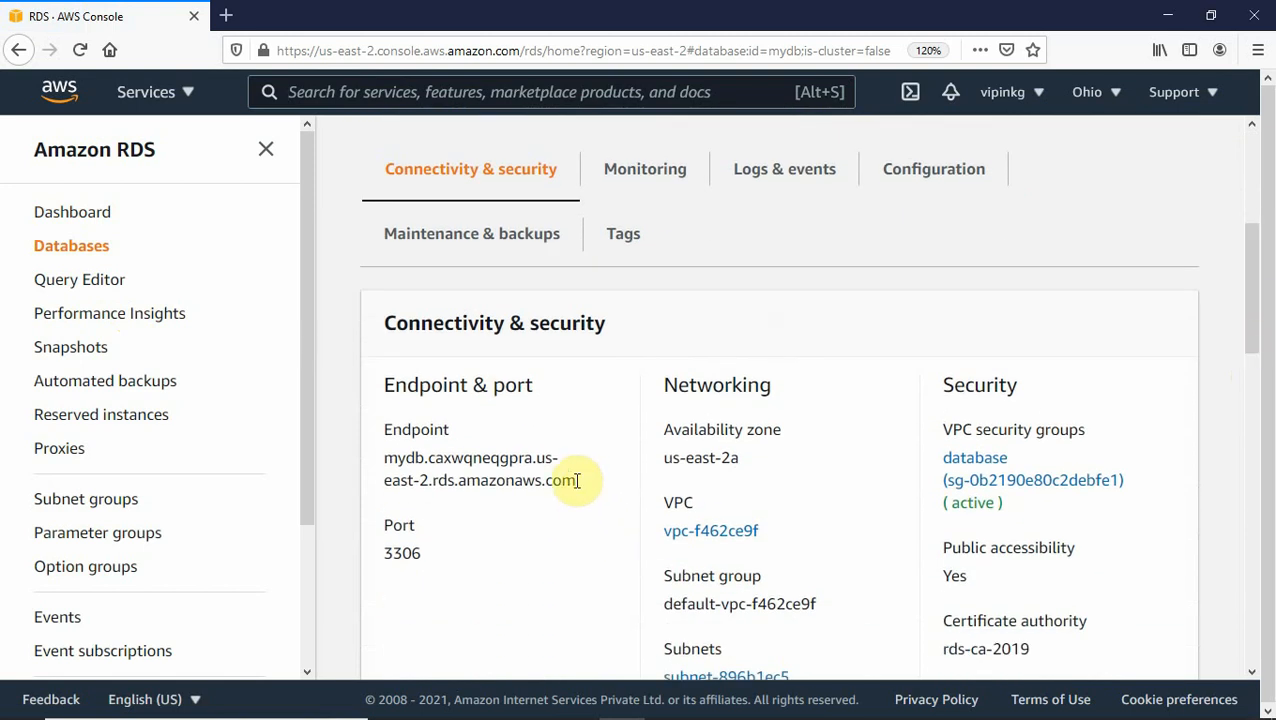
left_click_drag(574, 480, 386, 459)
key("ctrl+c")
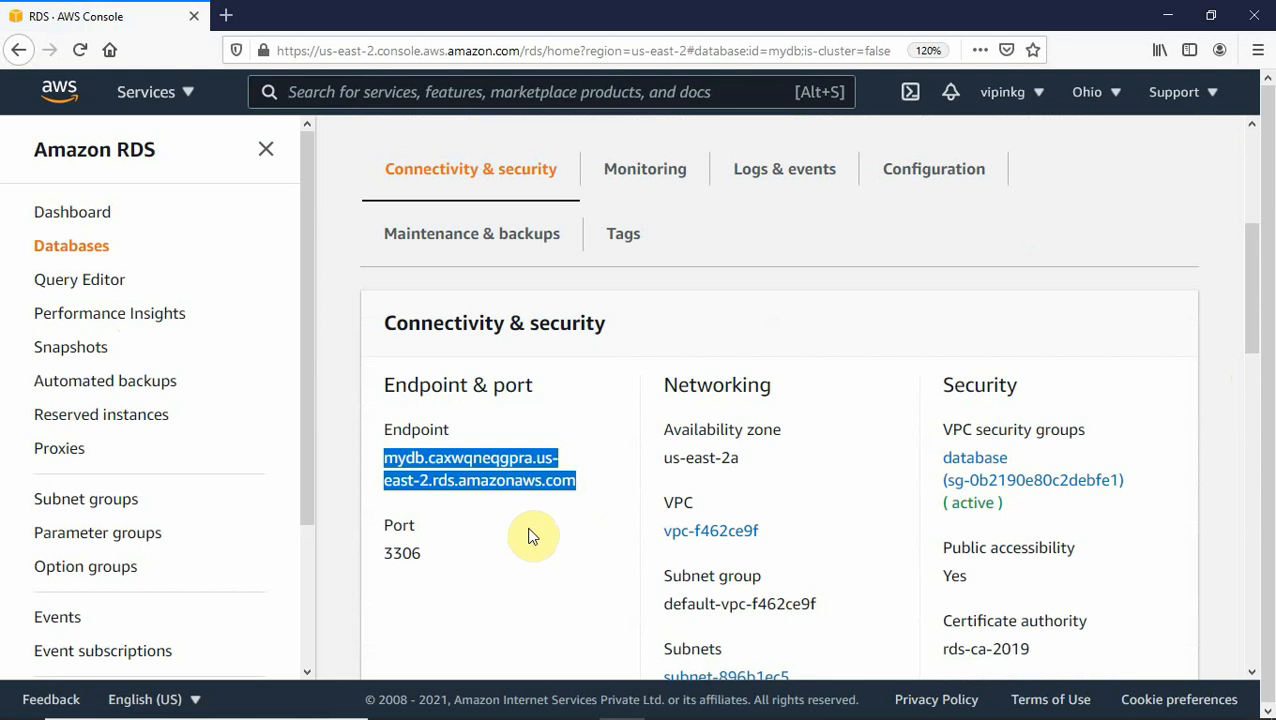
left_click(760, 705)
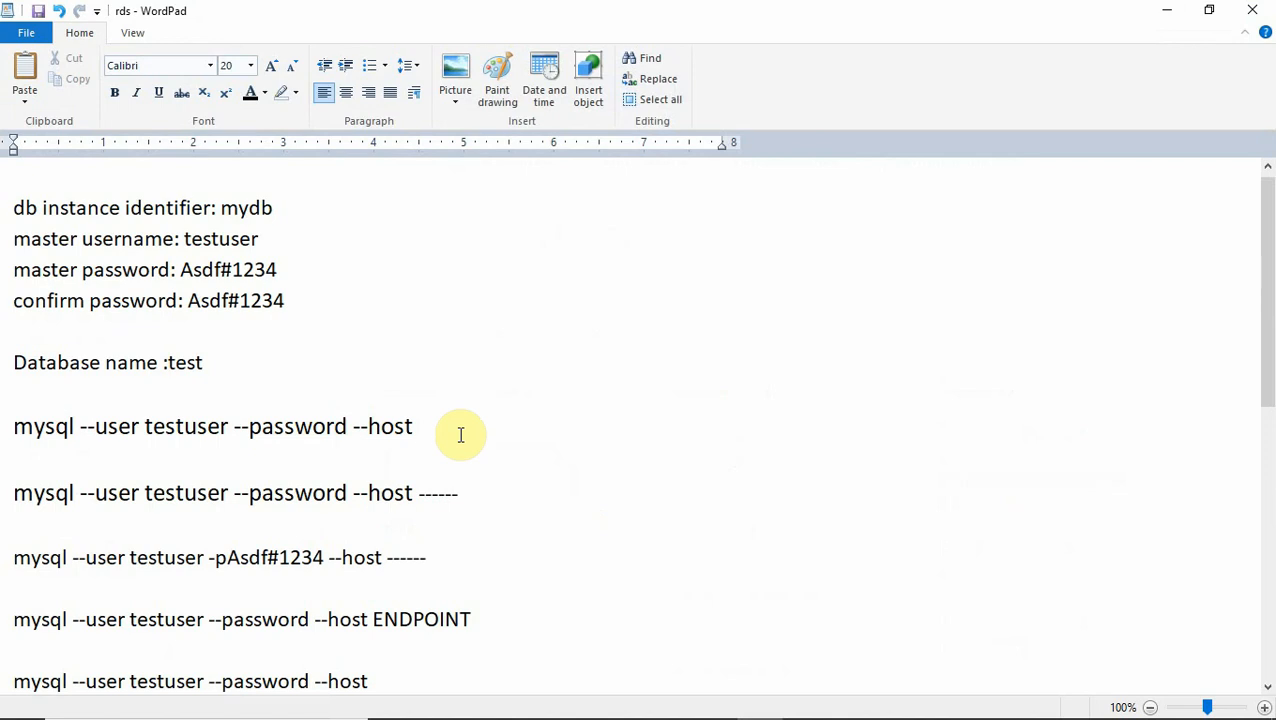
Paste the mydb endpoint after --host in the first mysql command and copy the completed line.
left_click(461, 434)
key("ctrl+v")
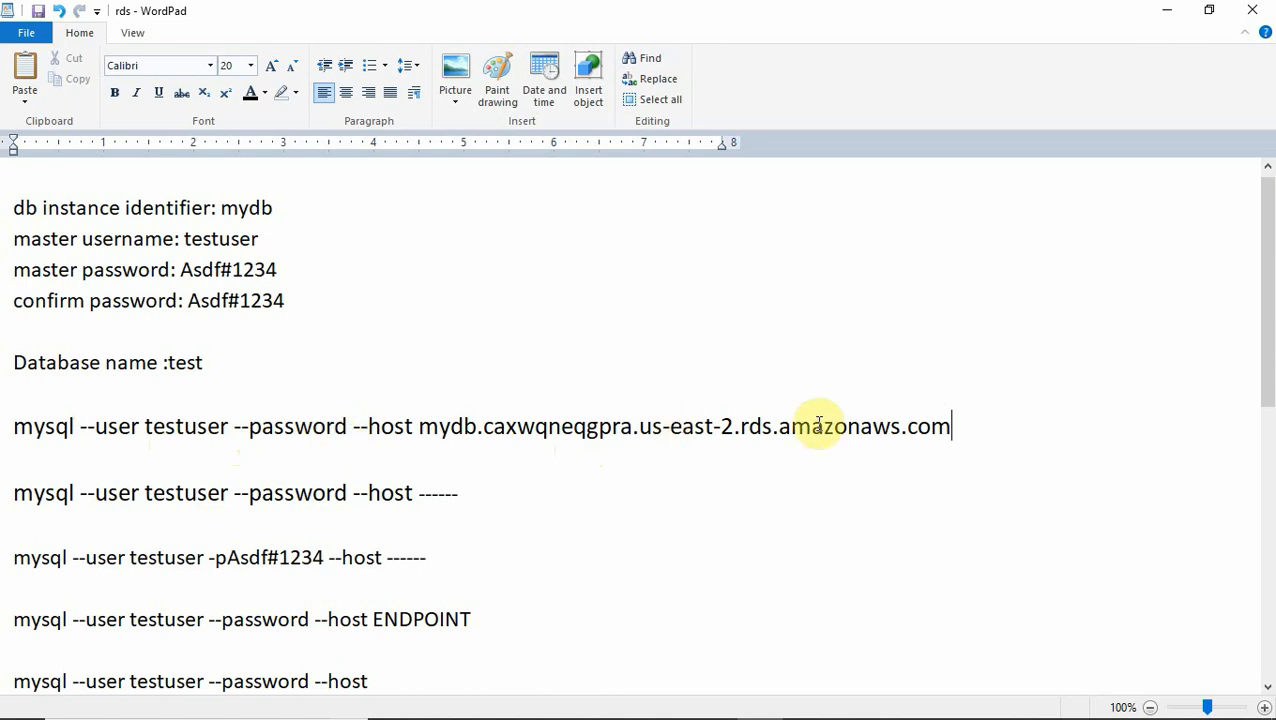
left_click_drag(964, 431, 16, 427)
key("ctrl+c")
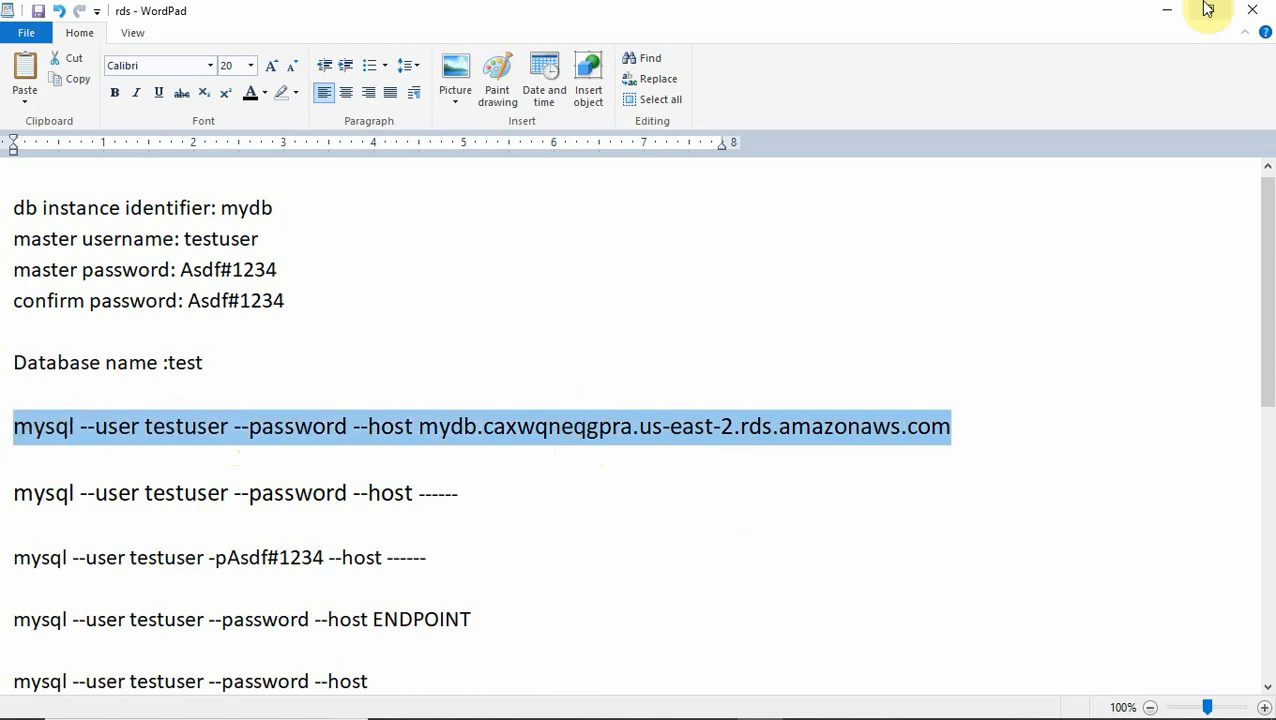
left_click(1165, 10)
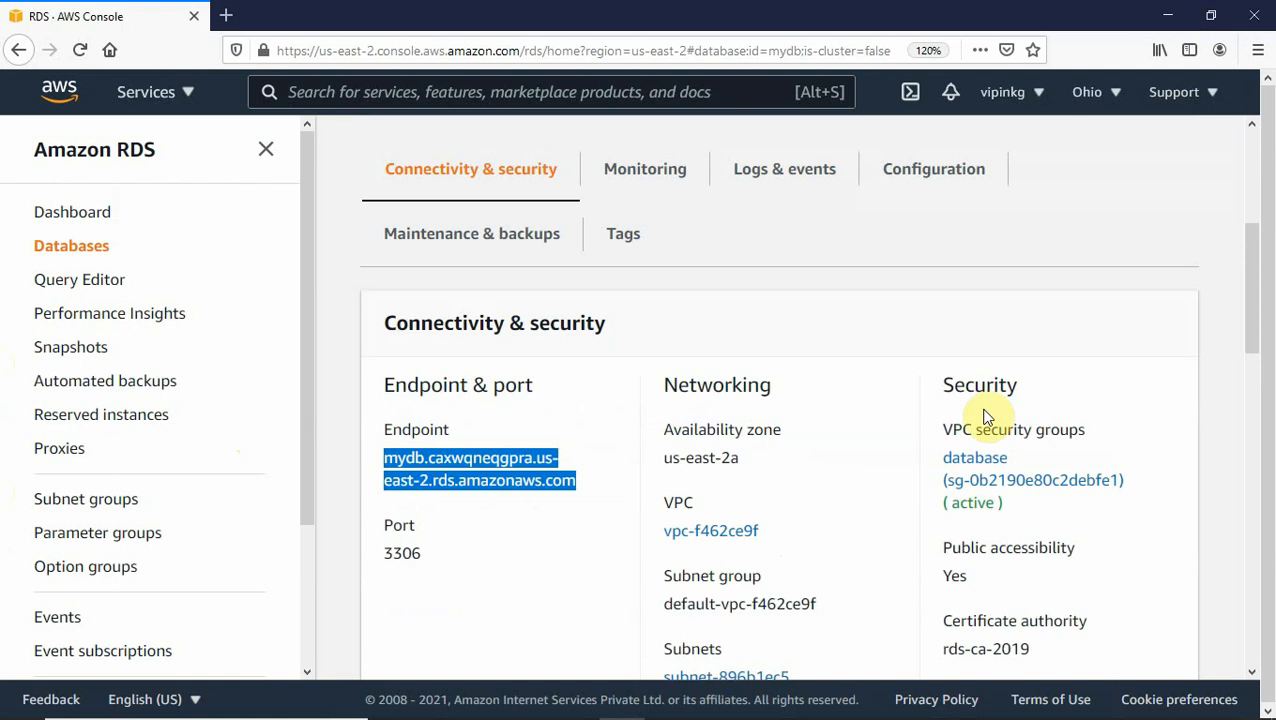
Paste the mysql connection command into the PuTTY session and log in with the database password.
mouse_move(666, 712)
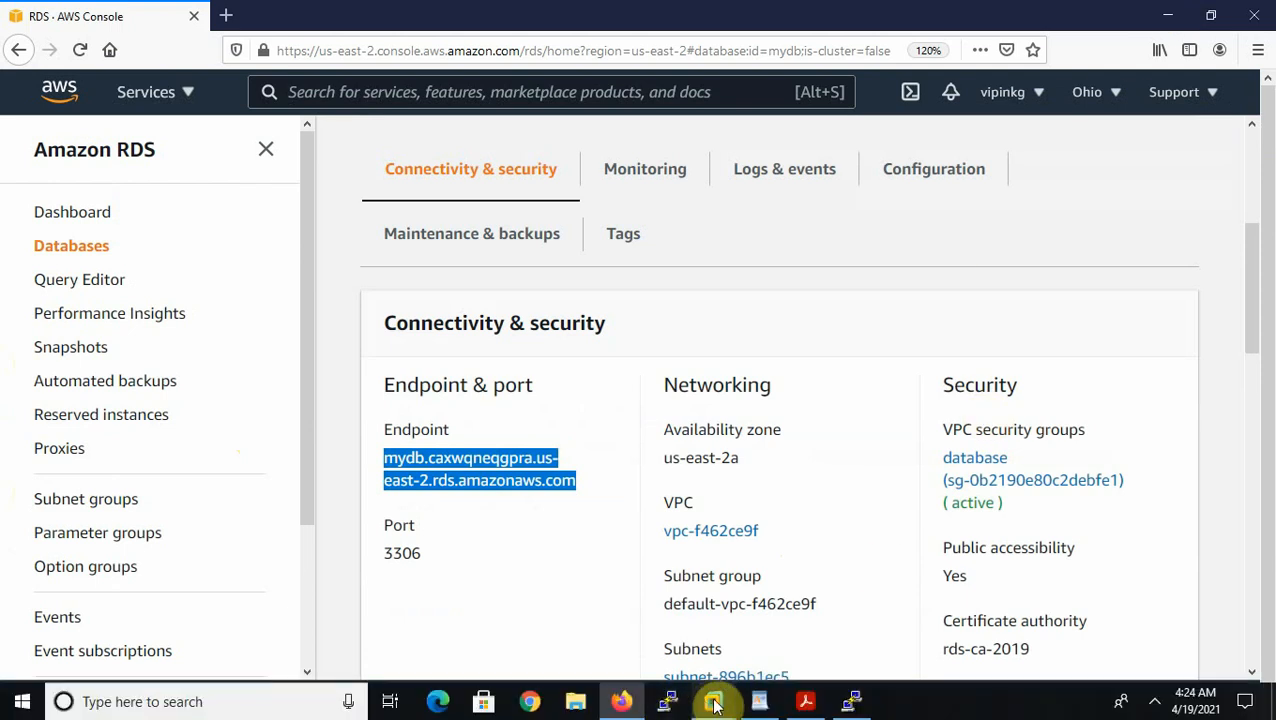
left_click(850, 703)
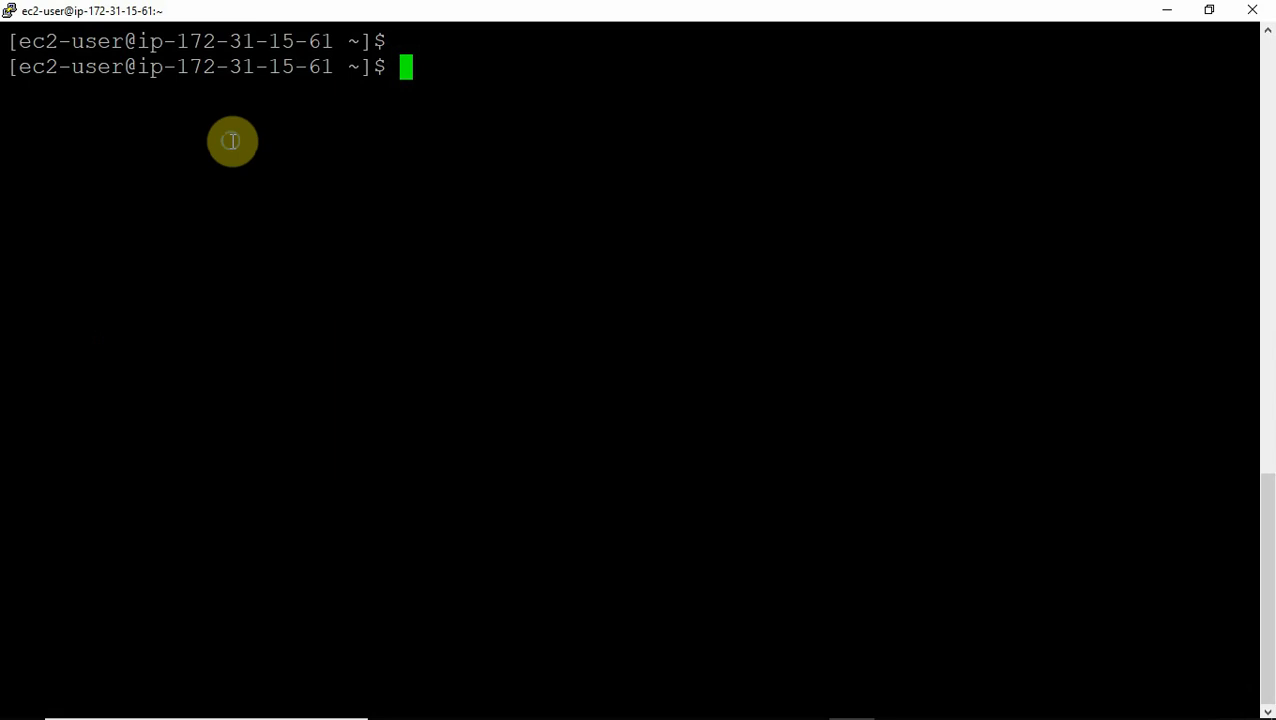
right_click(232, 141)
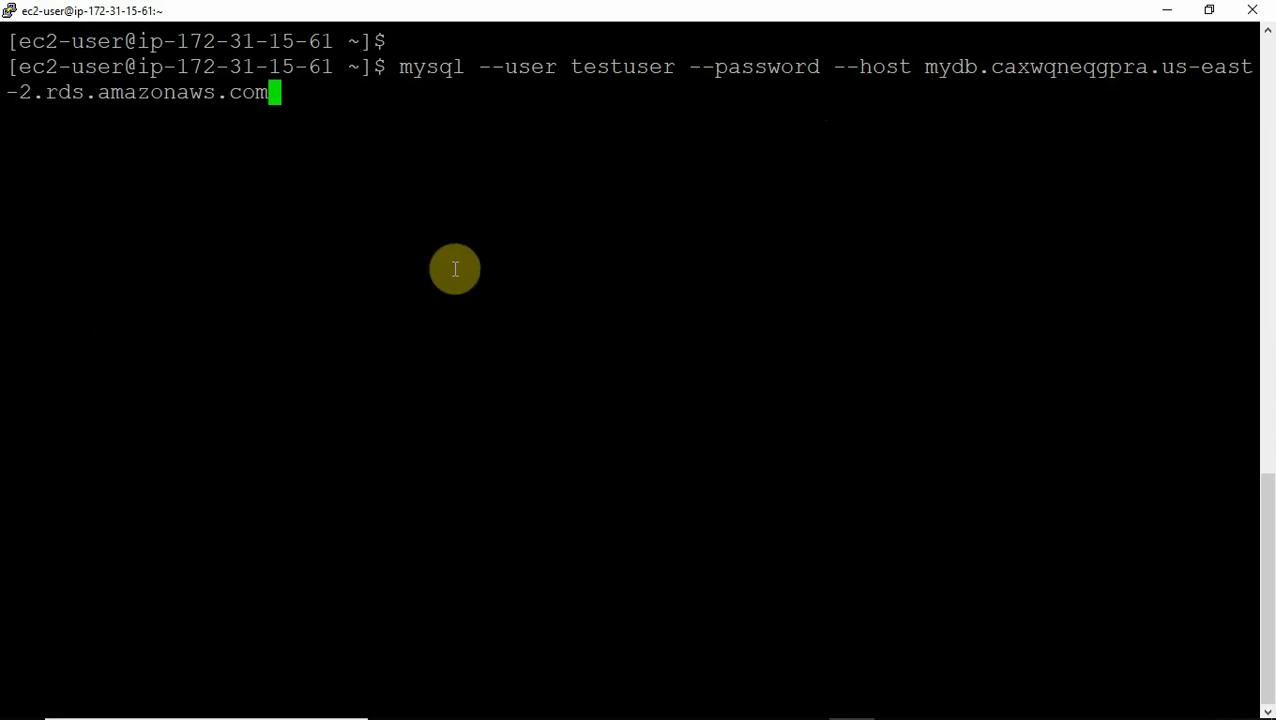
key("Return")
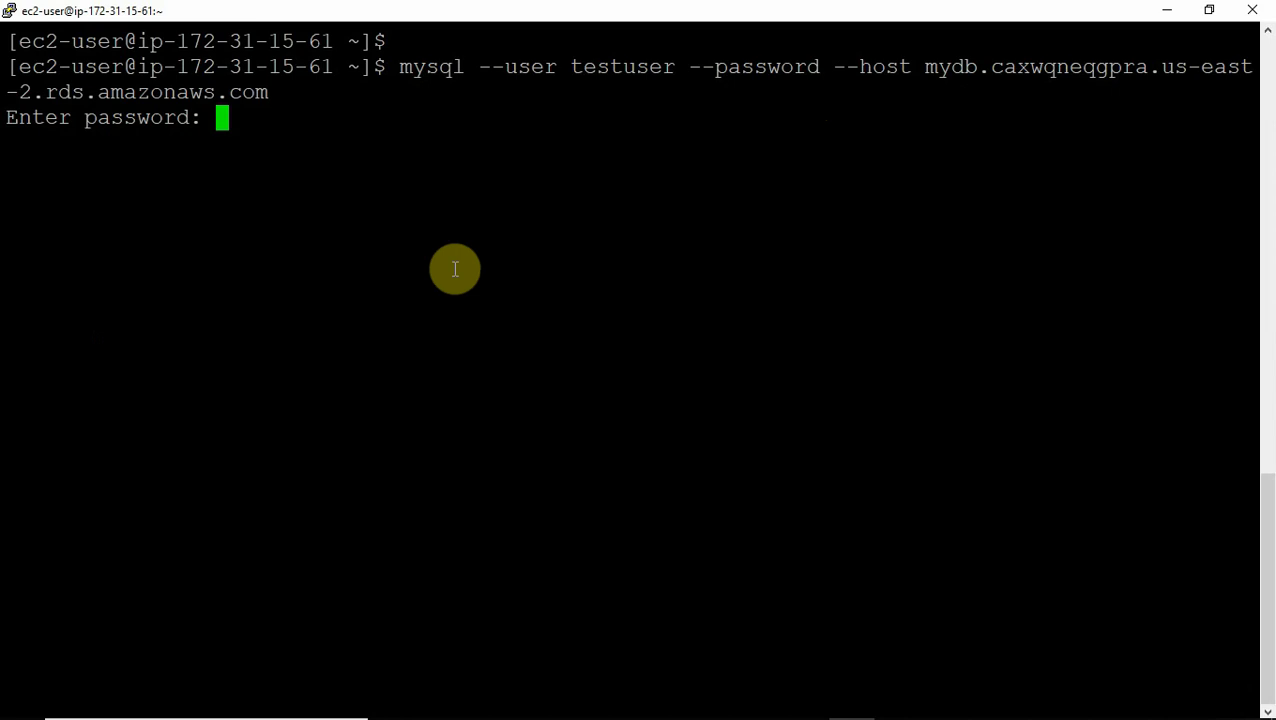
key("Return")
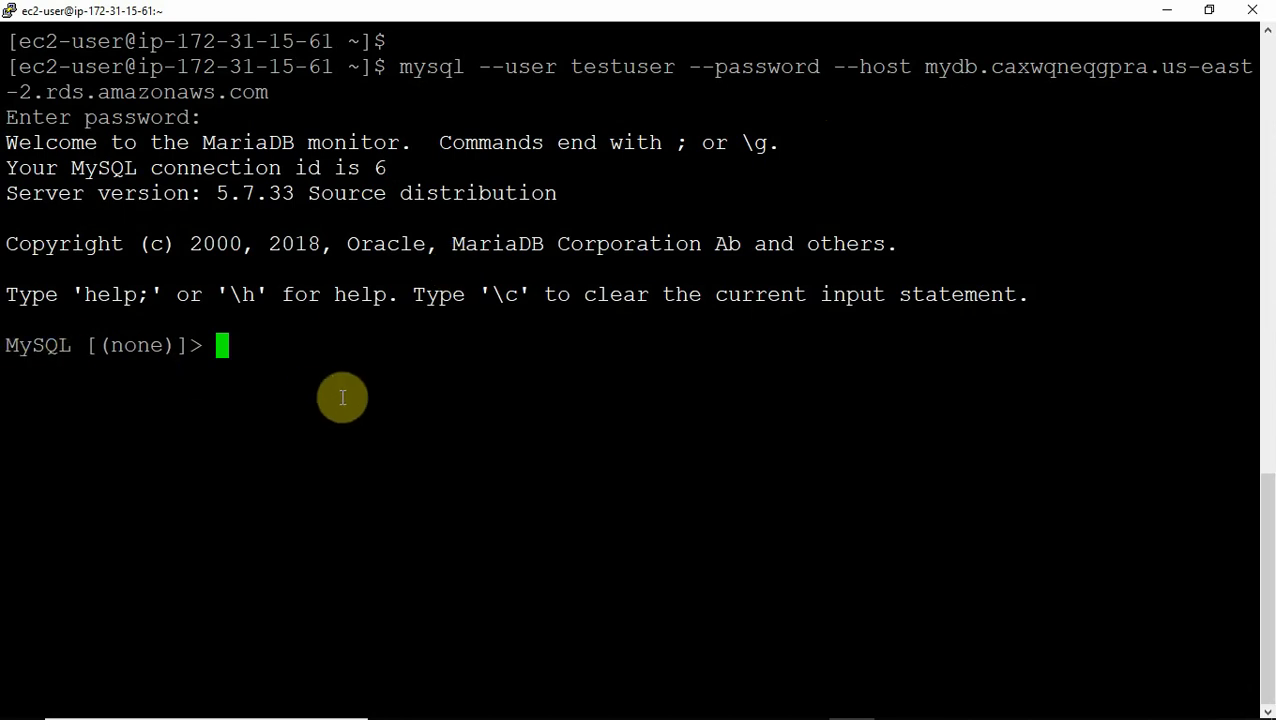
Run 'show databases;', fixing the typo, to list the six databases including test.
type("s")
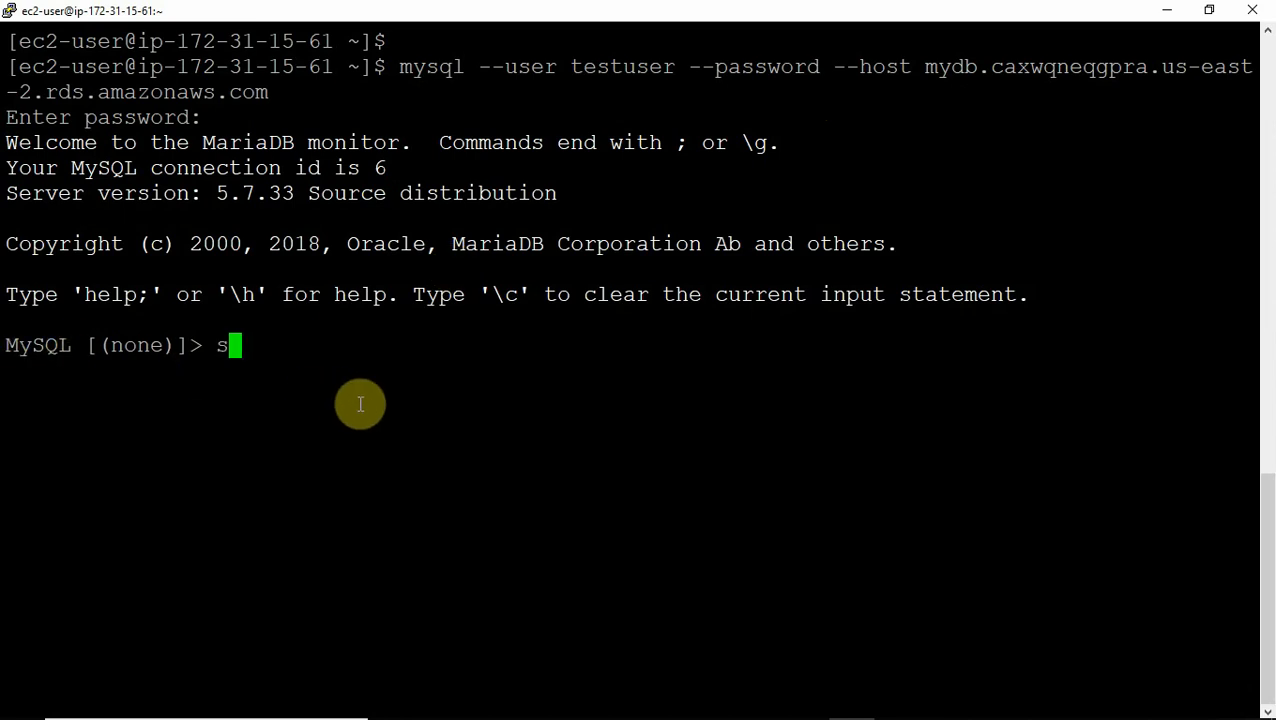
type("how dt")
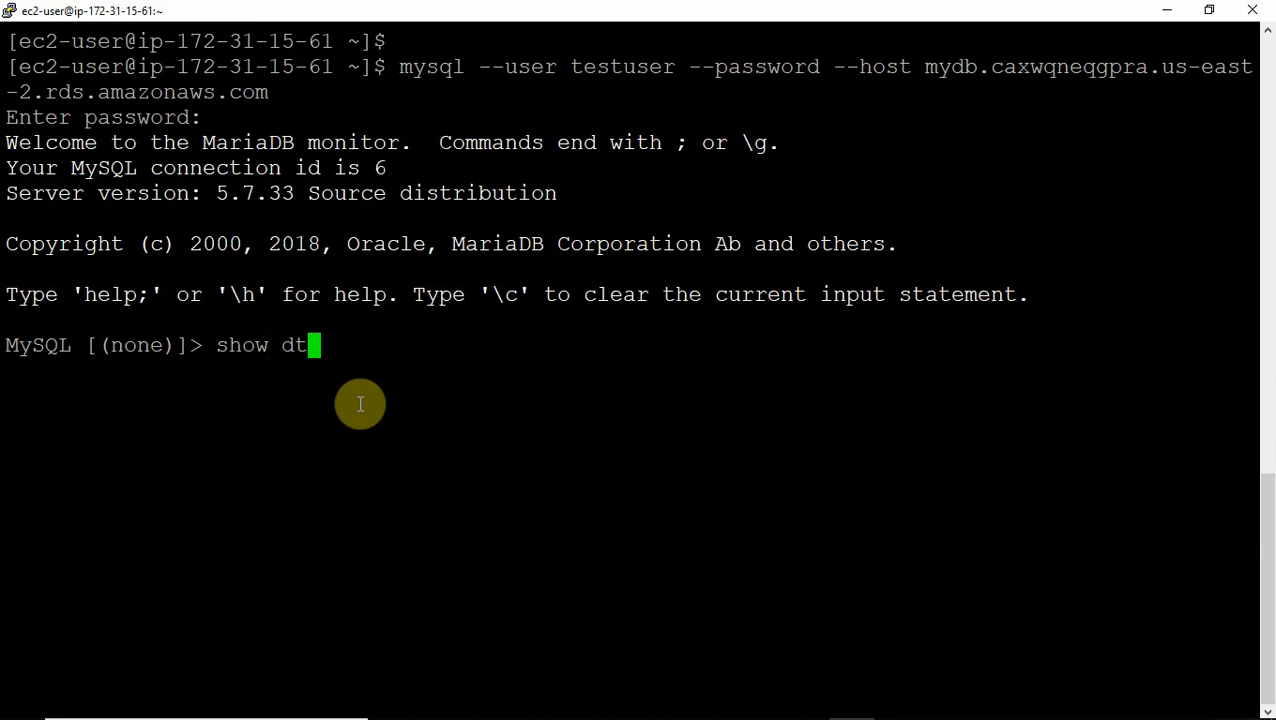
key("BackSpace")
type("atabase")
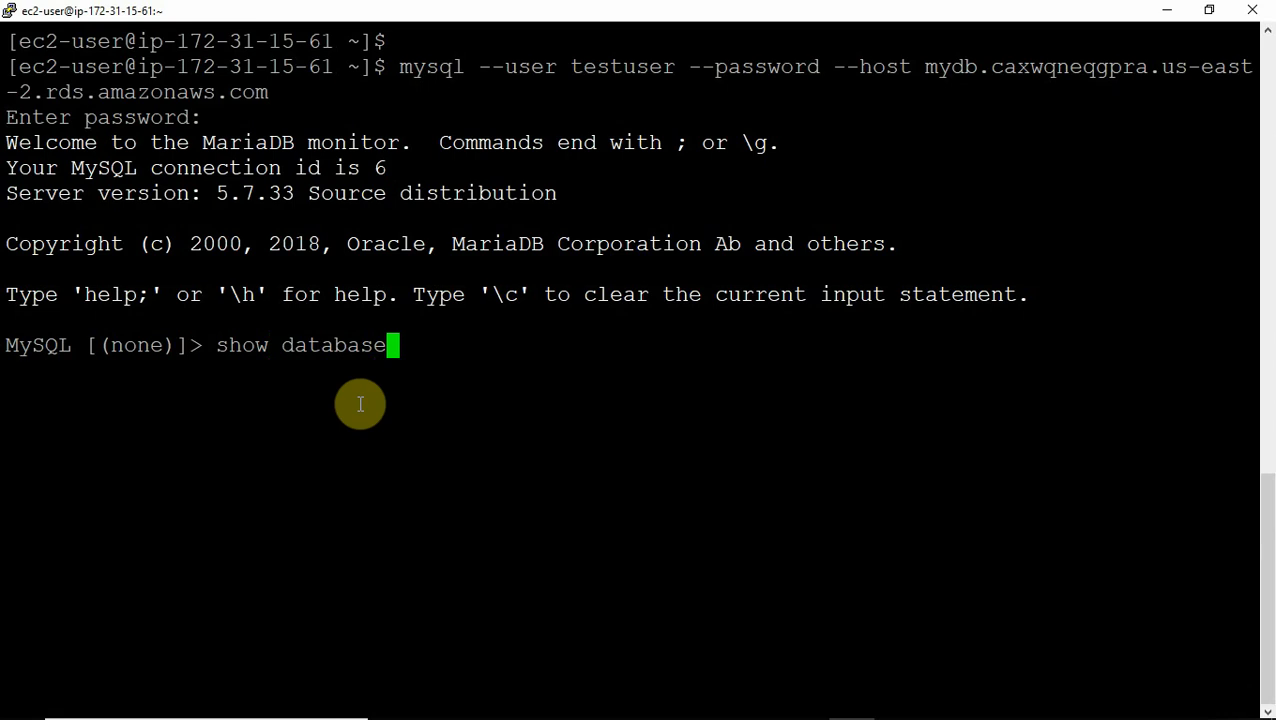
type(";")
key("Return")
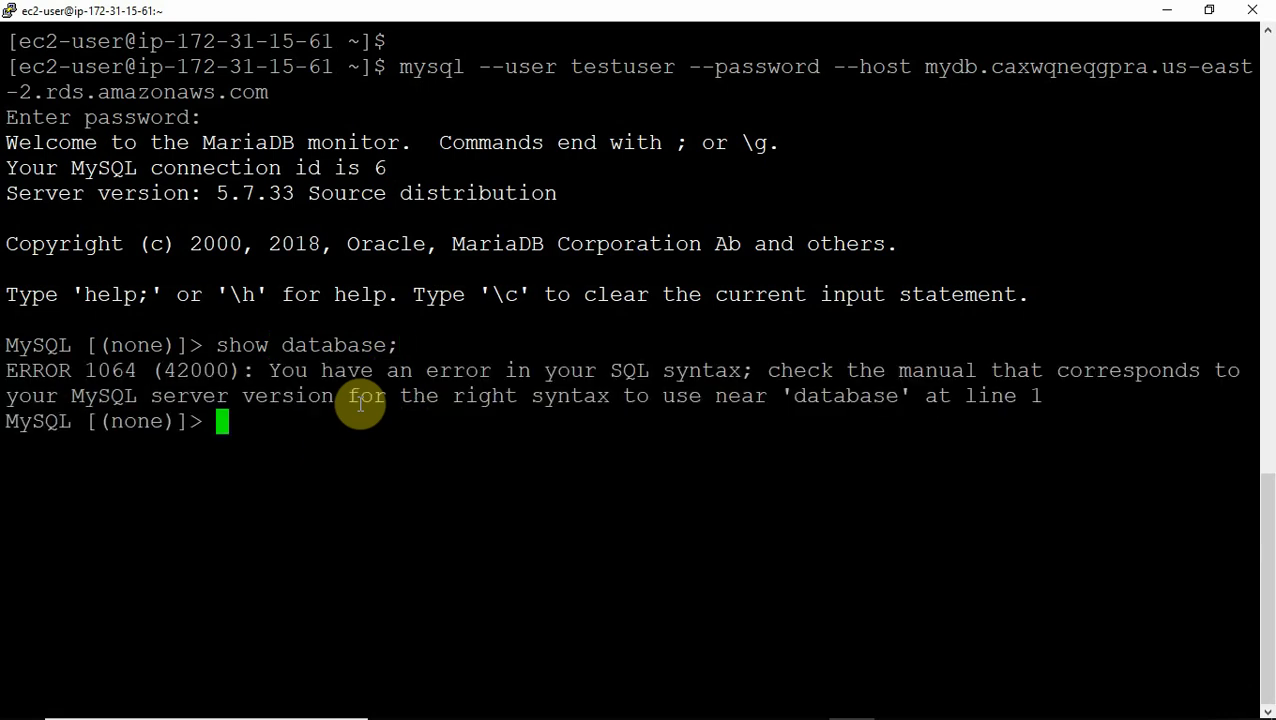
key("Return")
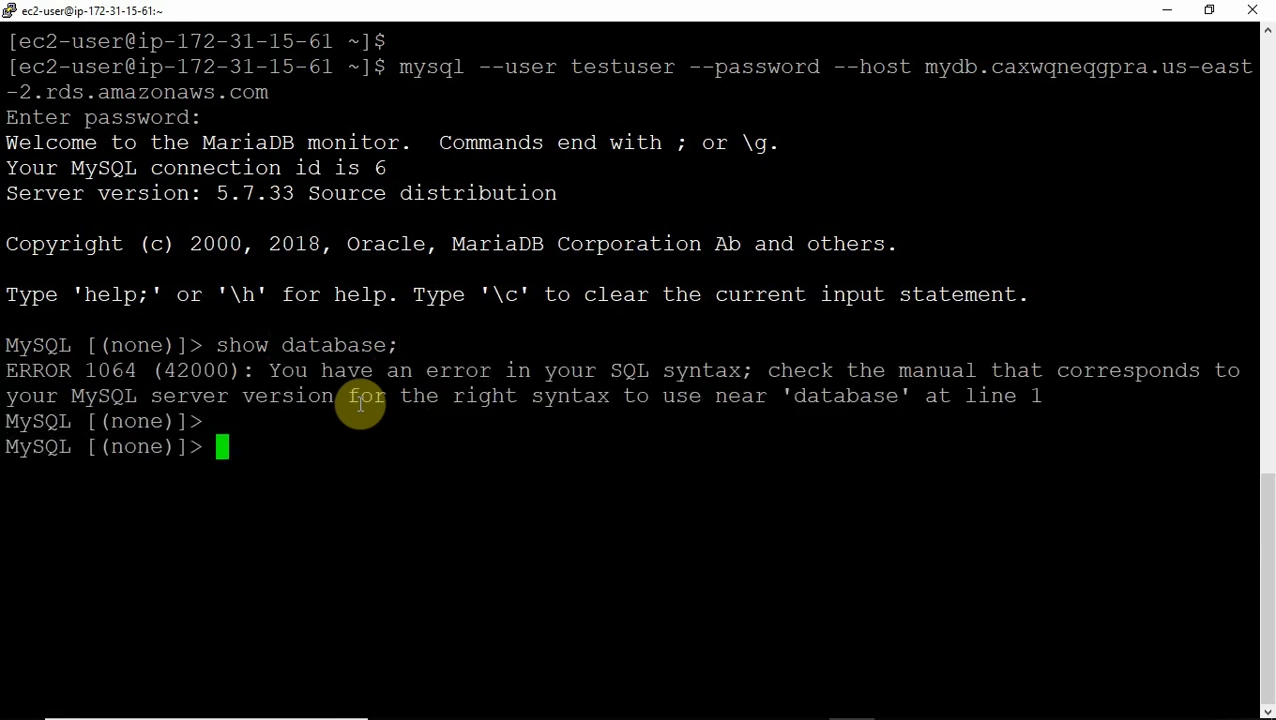
key("Up")
key("Left")
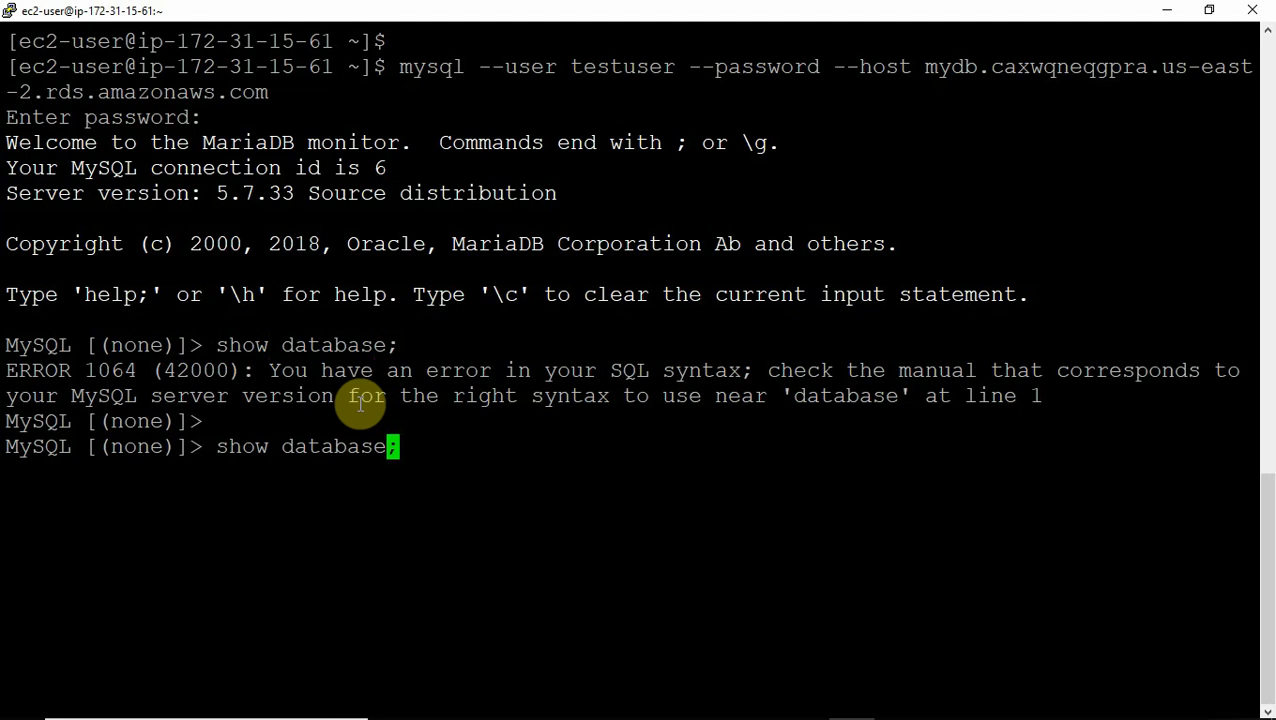
type("s")
key("Return")
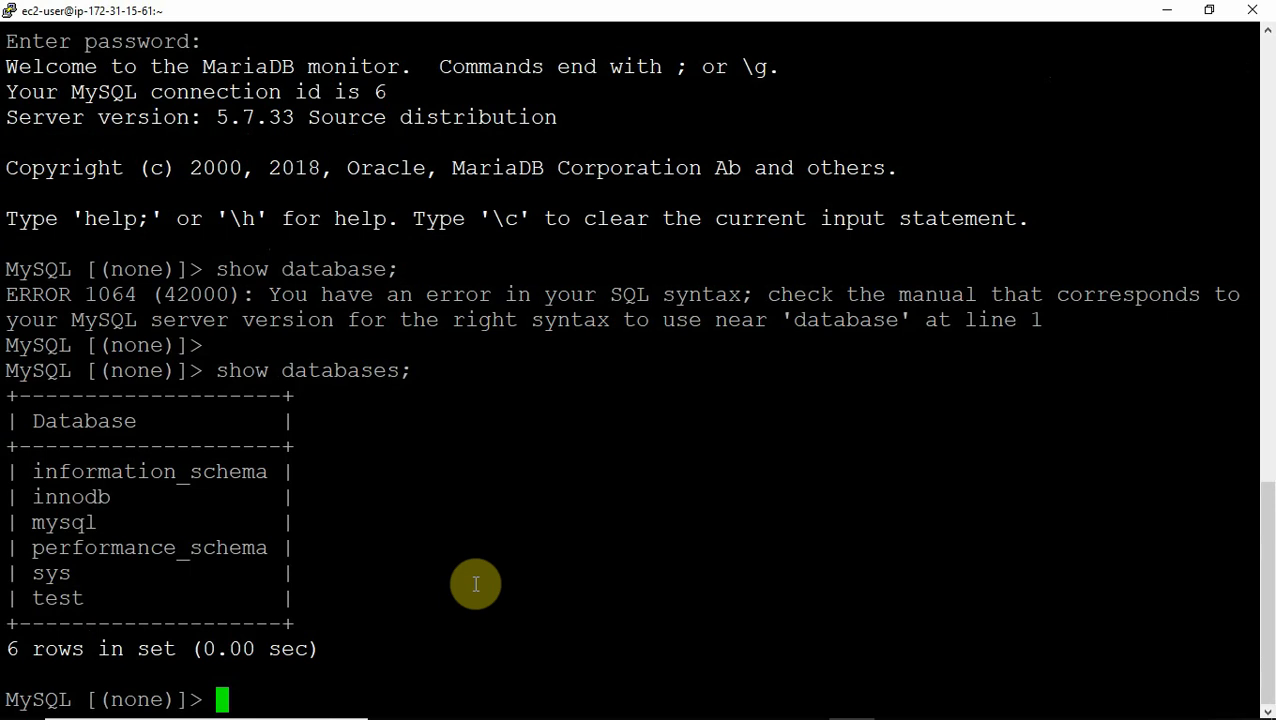
Type quit to exit the MySQL monitor back to the shell.
type("quit")
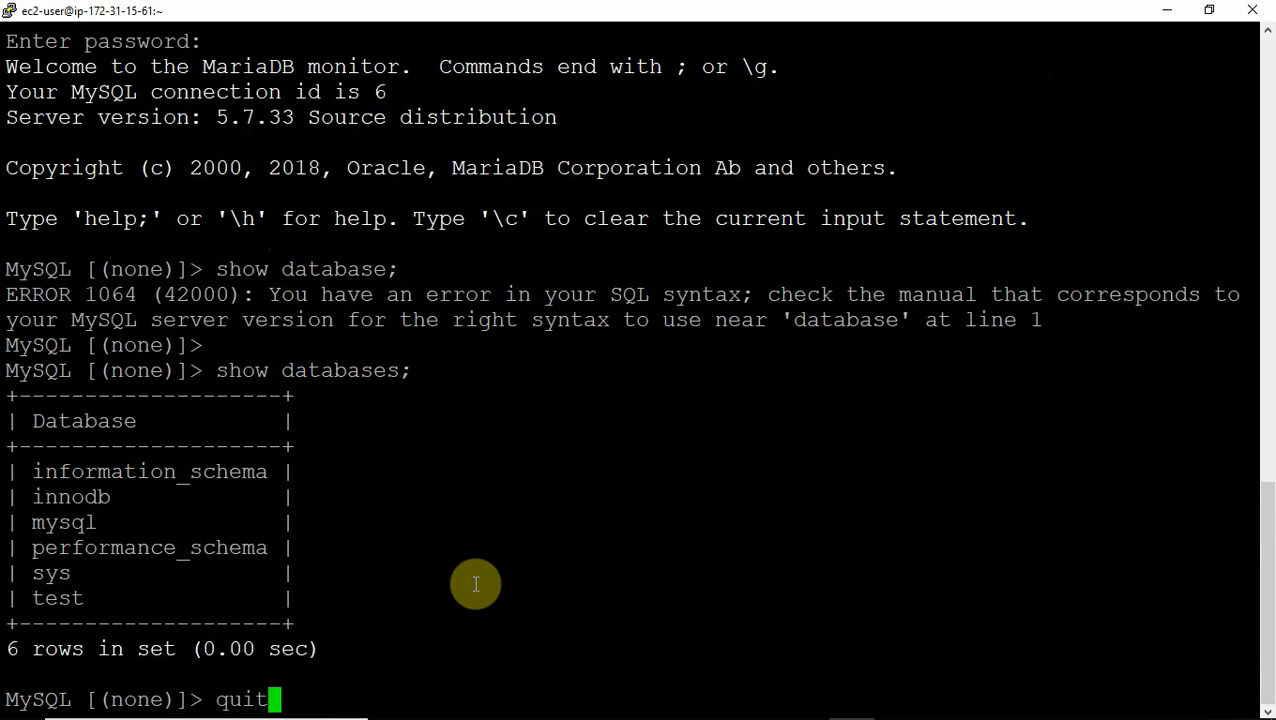
key("Return")
key("Return")
key("Return")
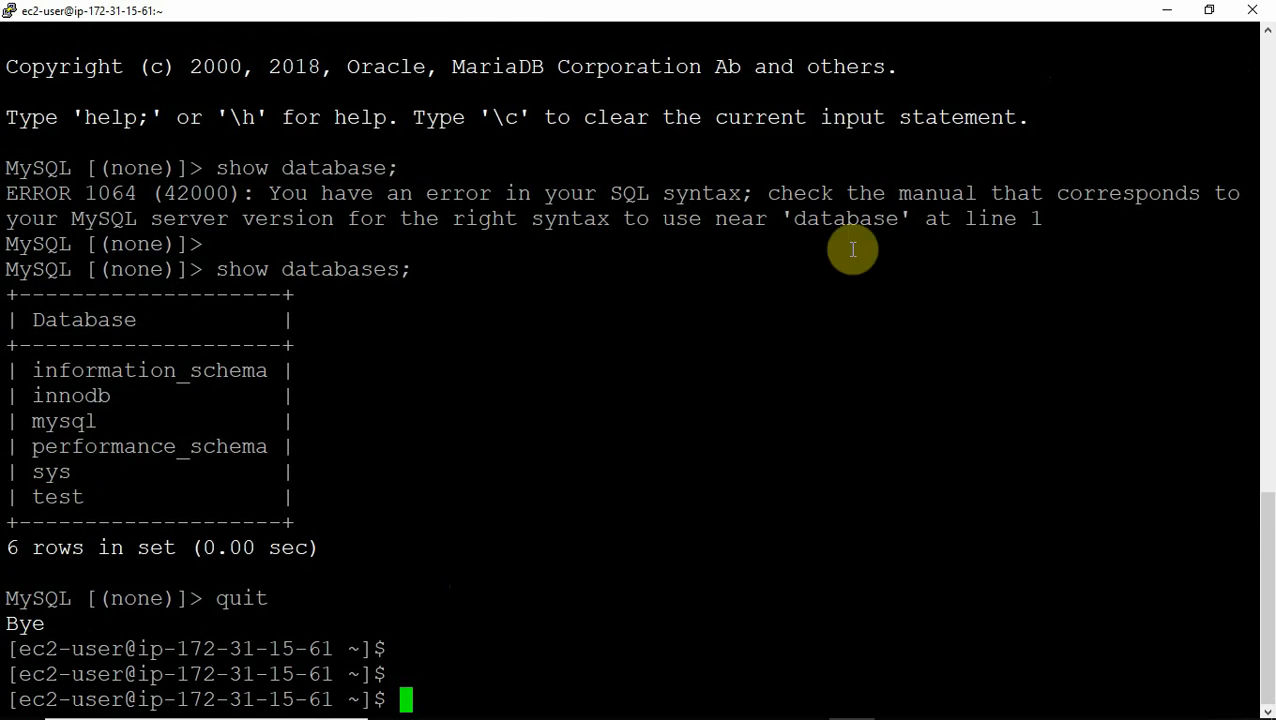
left_click(1168, 14)
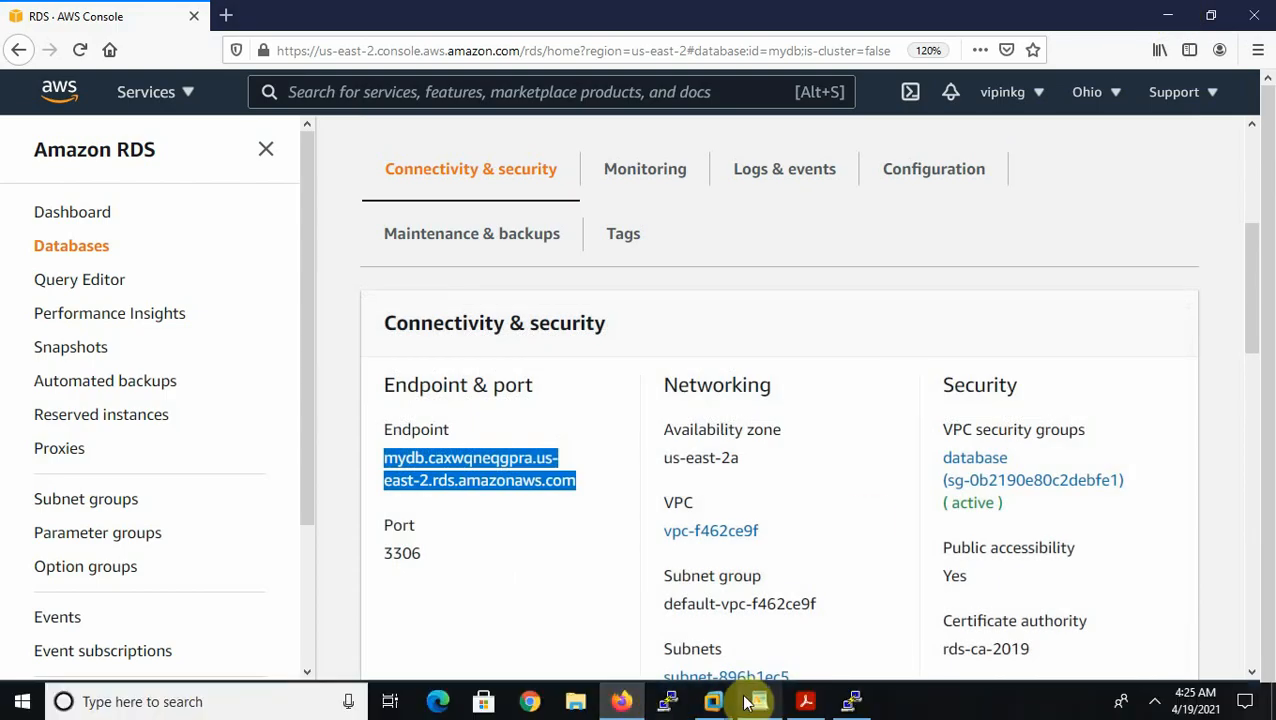
Scroll through the SQL statements in the rds notes, then go back to the RDS console.
left_click(759, 701)
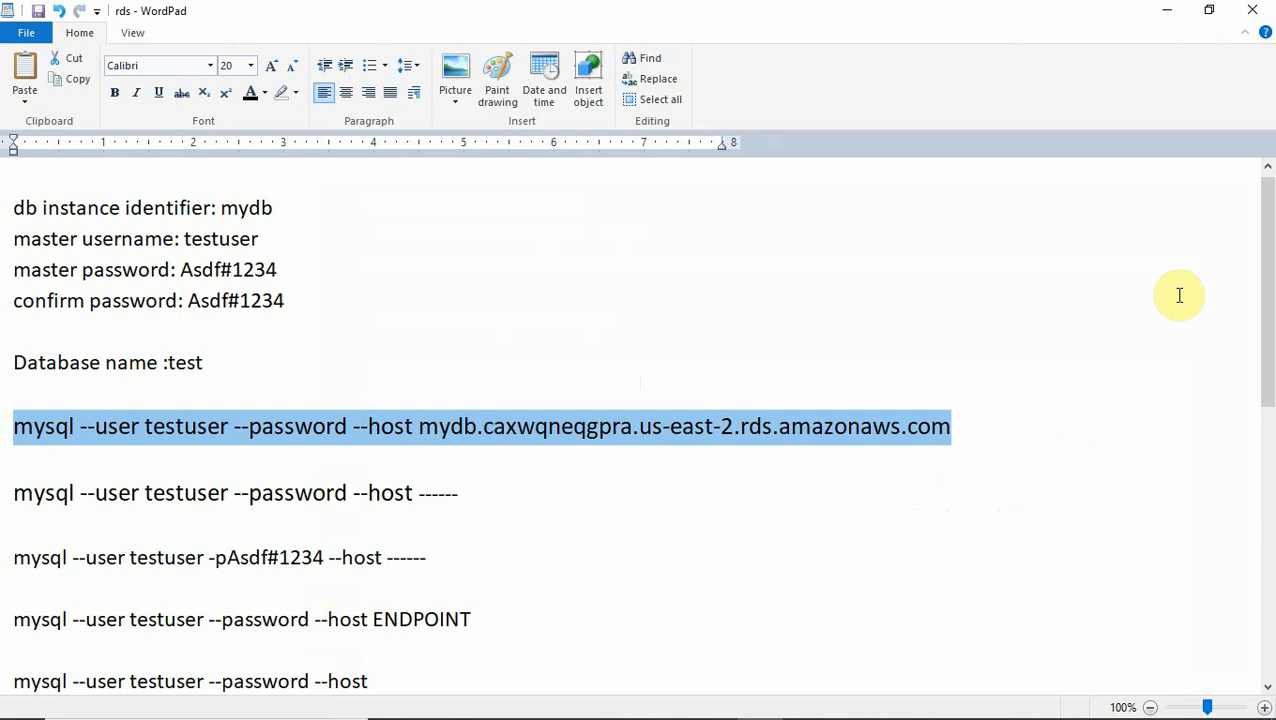
left_click_drag(1268, 315, 1262, 410)
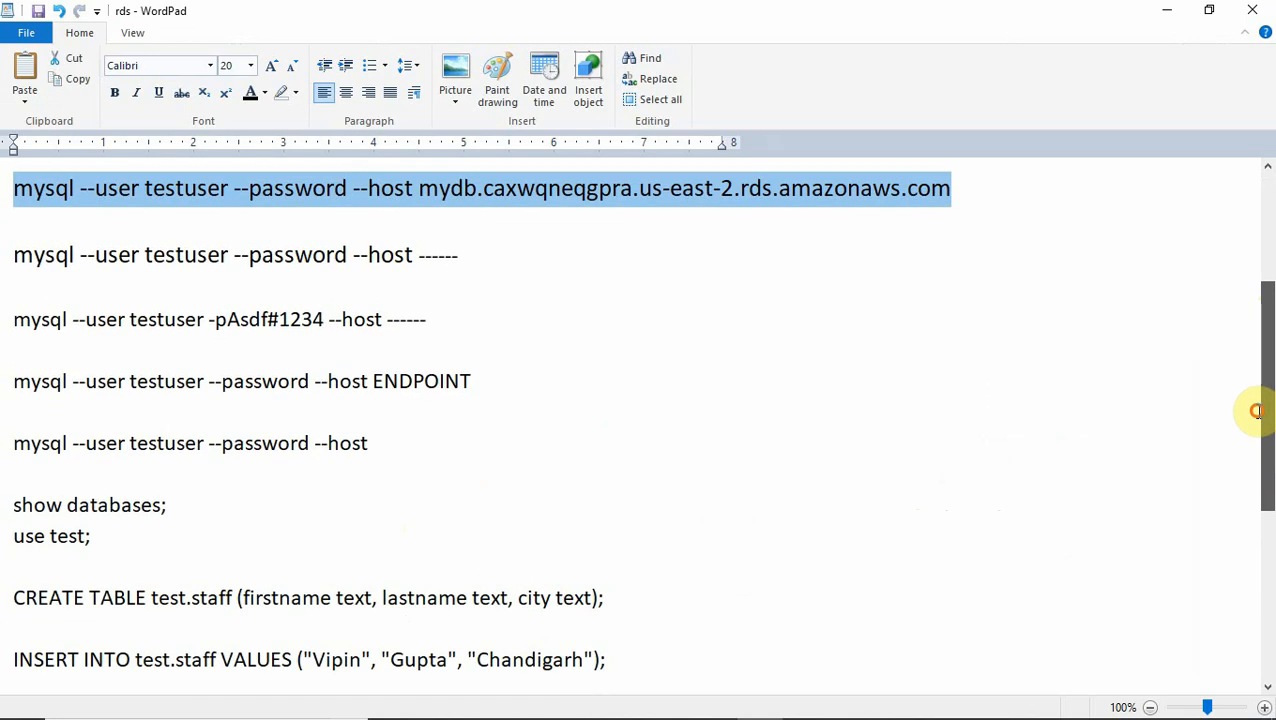
left_click(1162, 11)
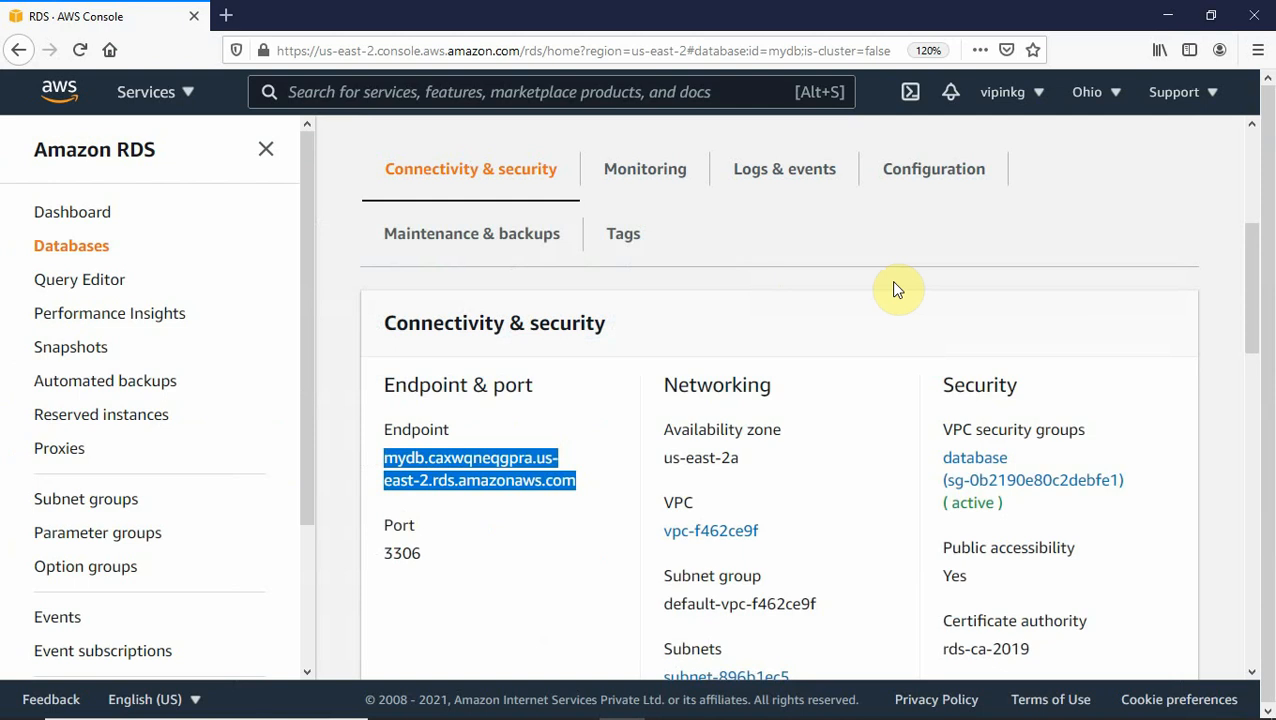
left_click(1058, 197)
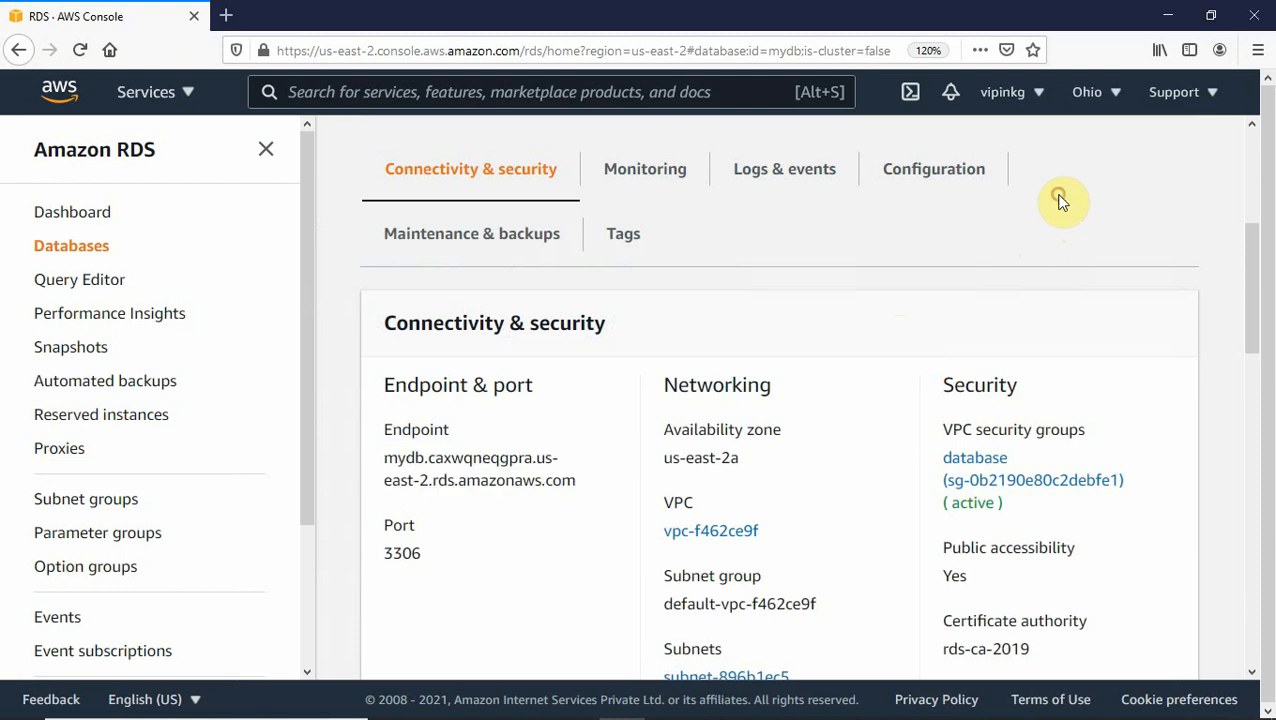
key("alt+Tab")
key("alt+Tab")
key("alt+Tab")
key("alt+Tab")
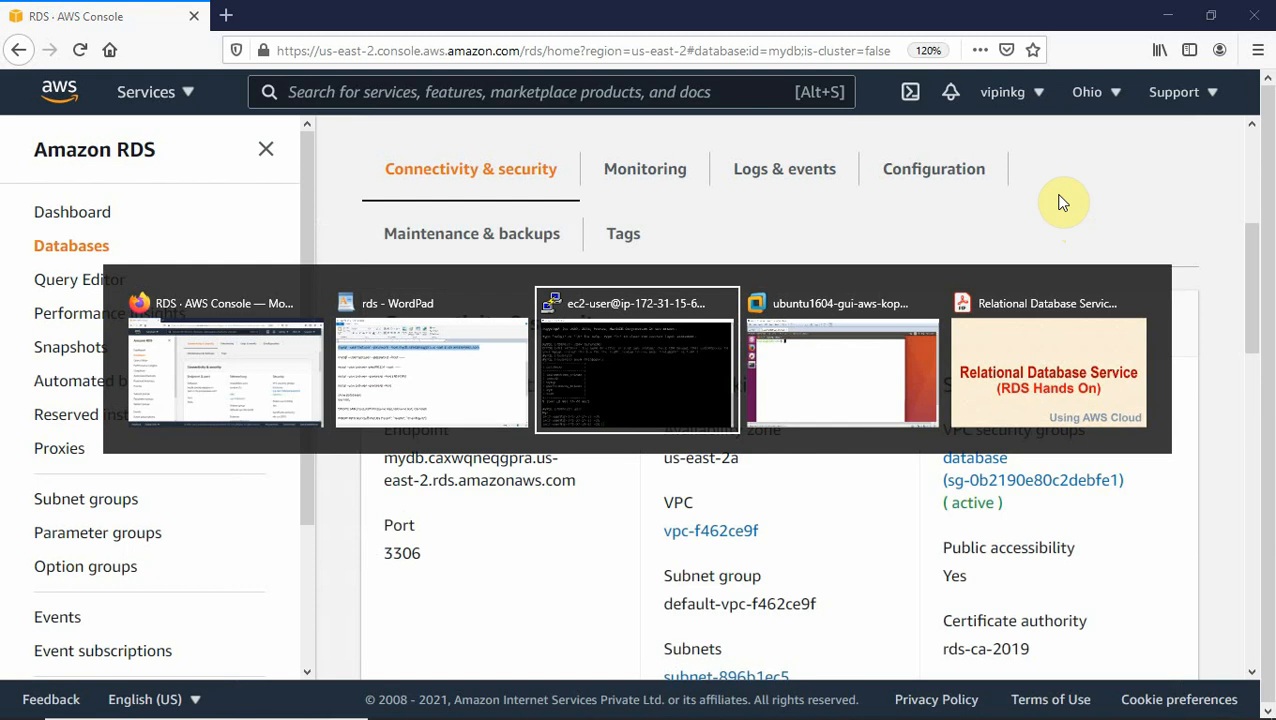